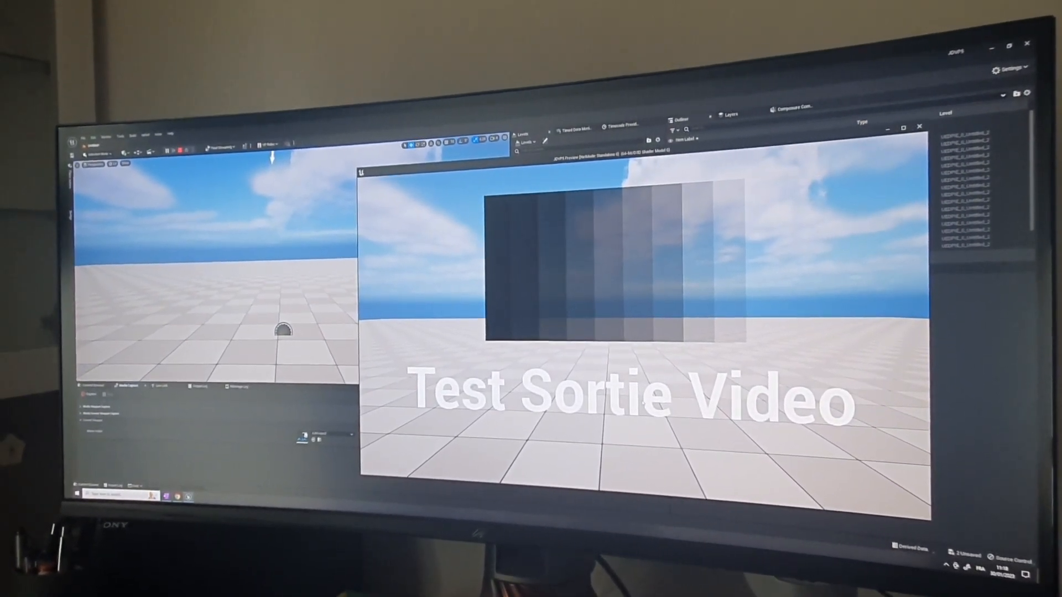
{"action": "left_click", "coordinate": [96, 396]}
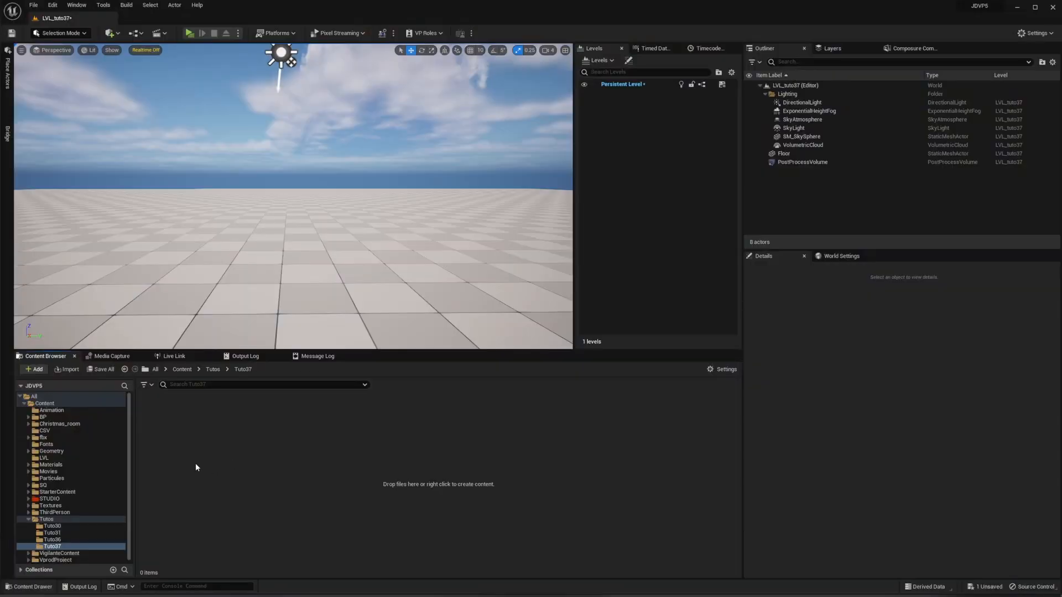
Step: Create a User Widget blueprint named WBP_Synthe in the Tuto37 folder and open it for editing
{"action": "right_click", "coordinate": [196, 467]}
{"action": "mouse_move", "coordinate": [254, 445]}
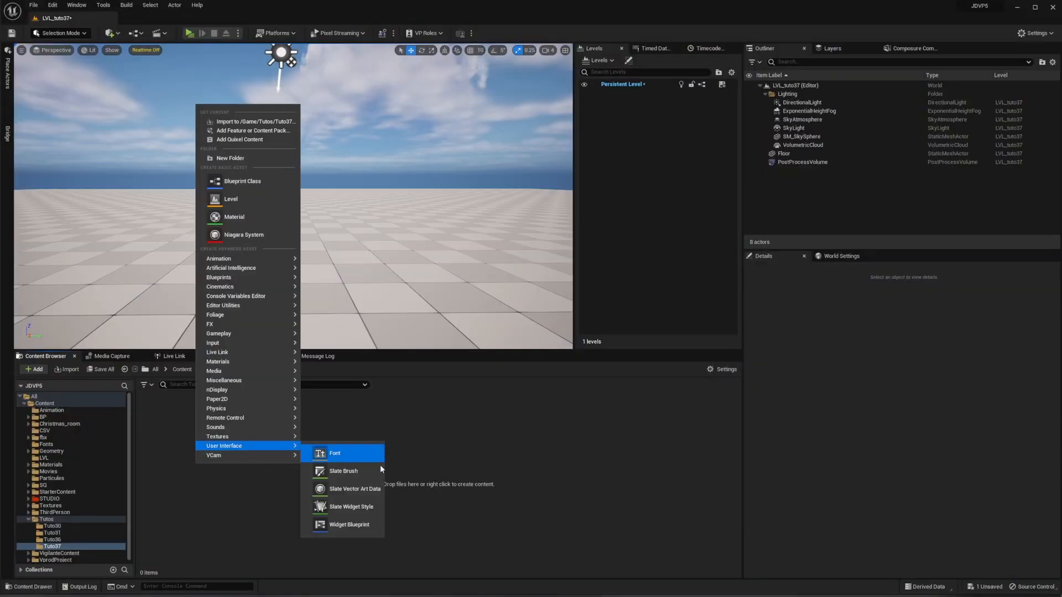
{"action": "left_click", "coordinate": [367, 526]}
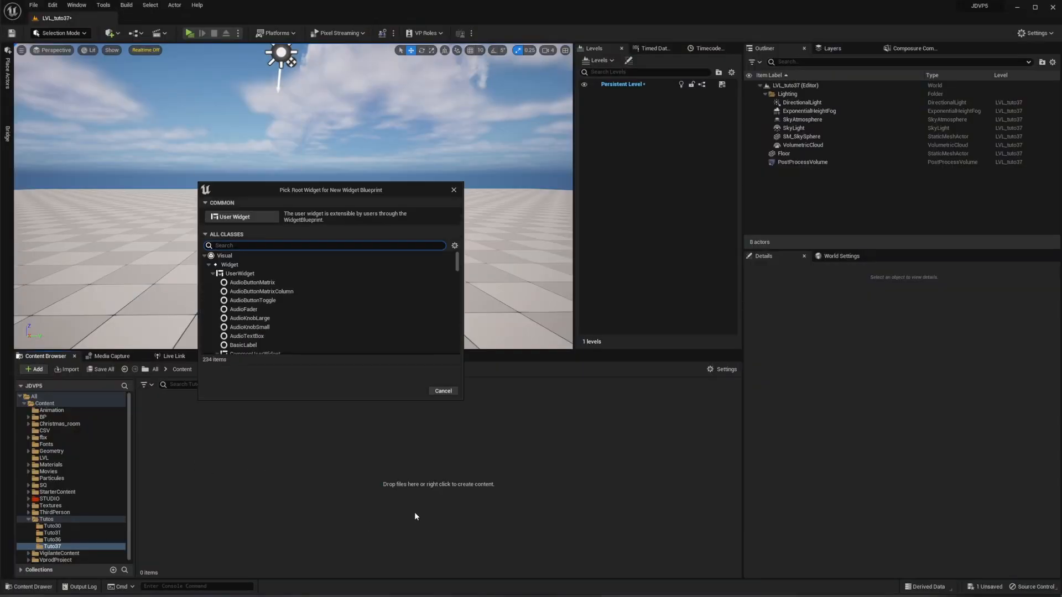
{"action": "left_click", "coordinate": [229, 221]}
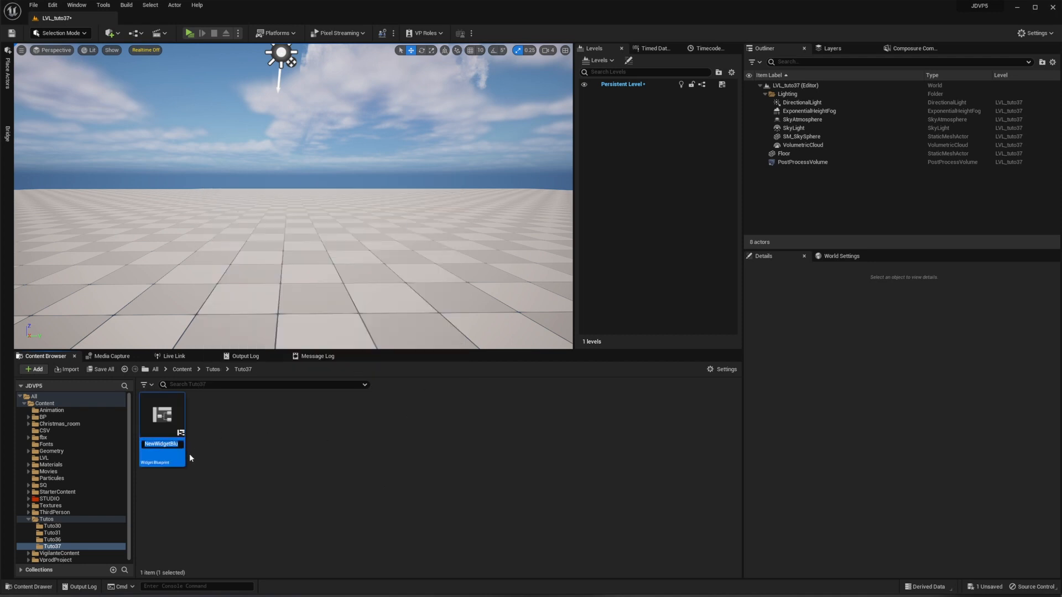
{"action": "type", "text": "WBP_Synthe"}
{"action": "key", "text": "Return"}
{"action": "double_click", "coordinate": [167, 428]}
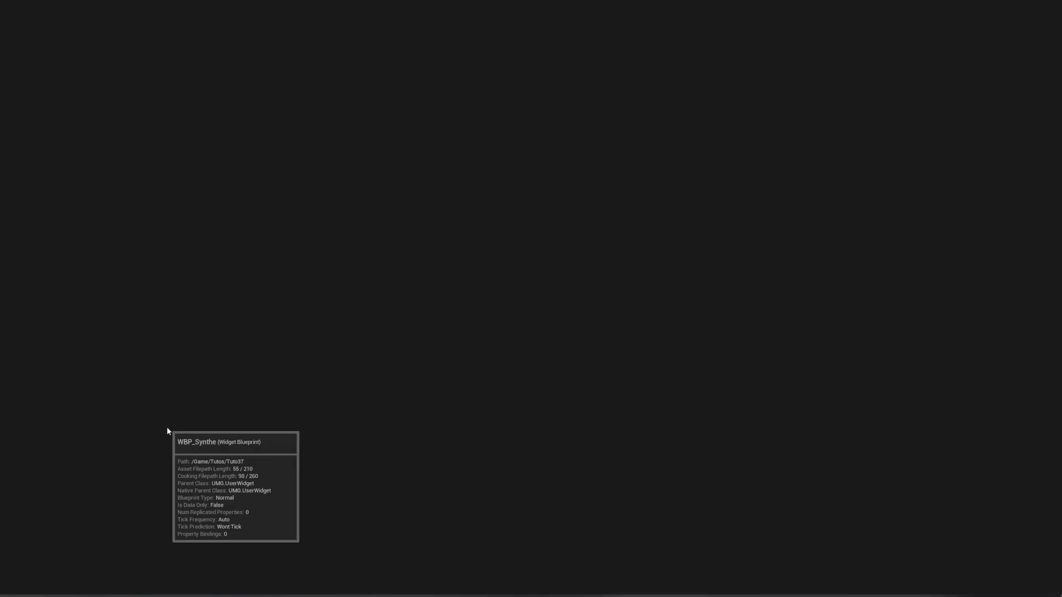
Step: Find the Horizontal Box widget and add it as a child of the WBP_Synthe root
{"action": "left_click", "coordinate": [39, 340]}
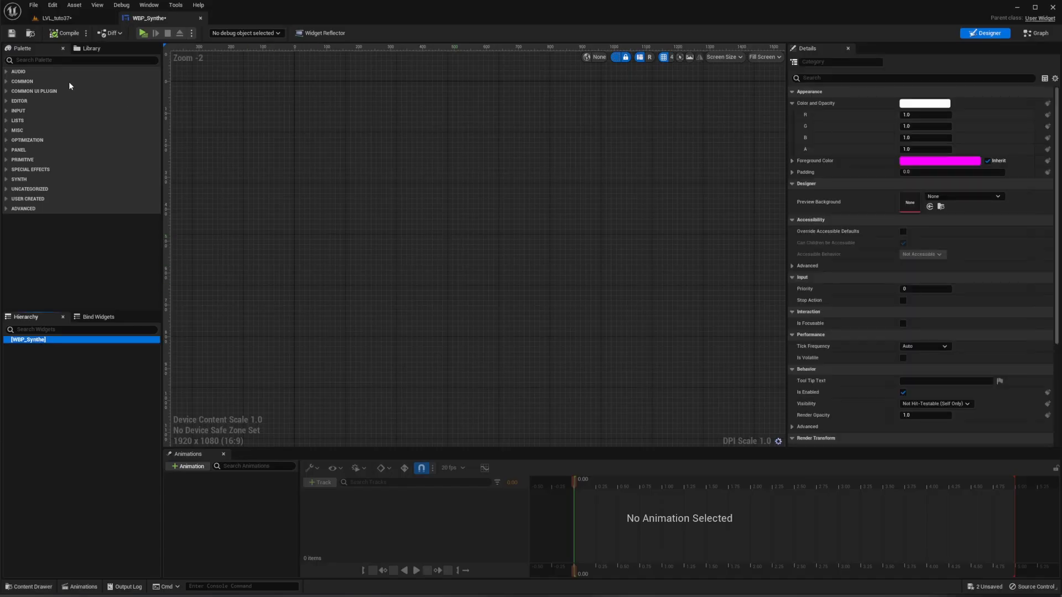
{"action": "left_click", "coordinate": [54, 61]}
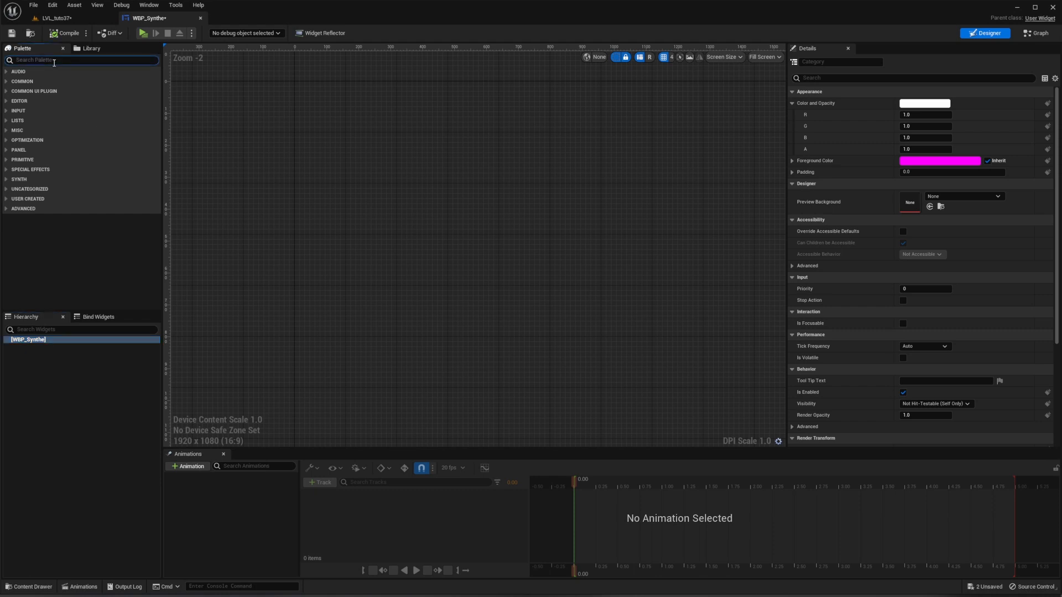
{"action": "type", "text": "ho"}
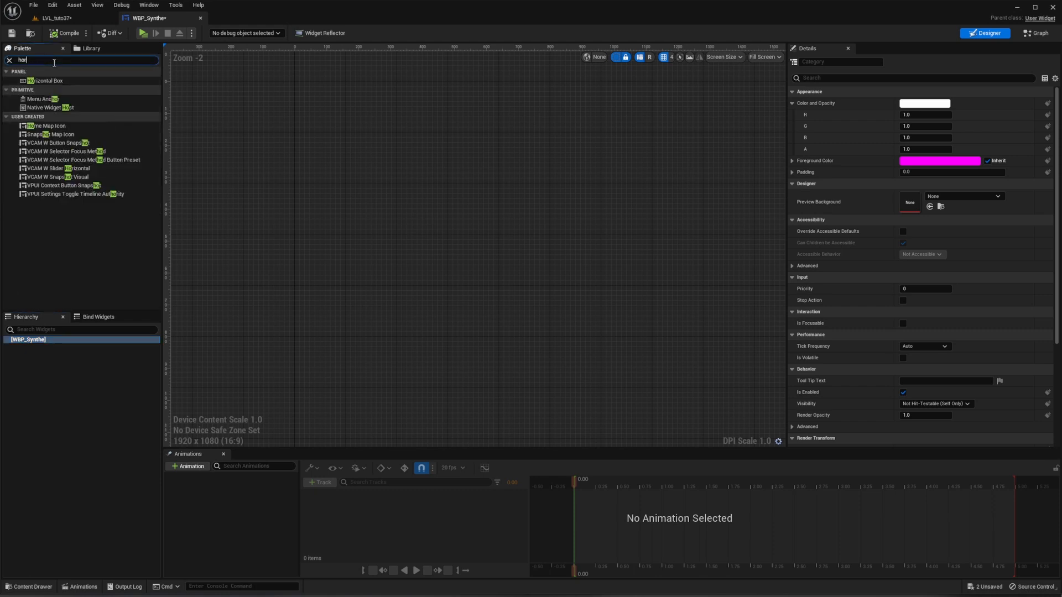
{"action": "type", "text": "r"}
{"action": "left_click", "coordinate": [98, 81]}
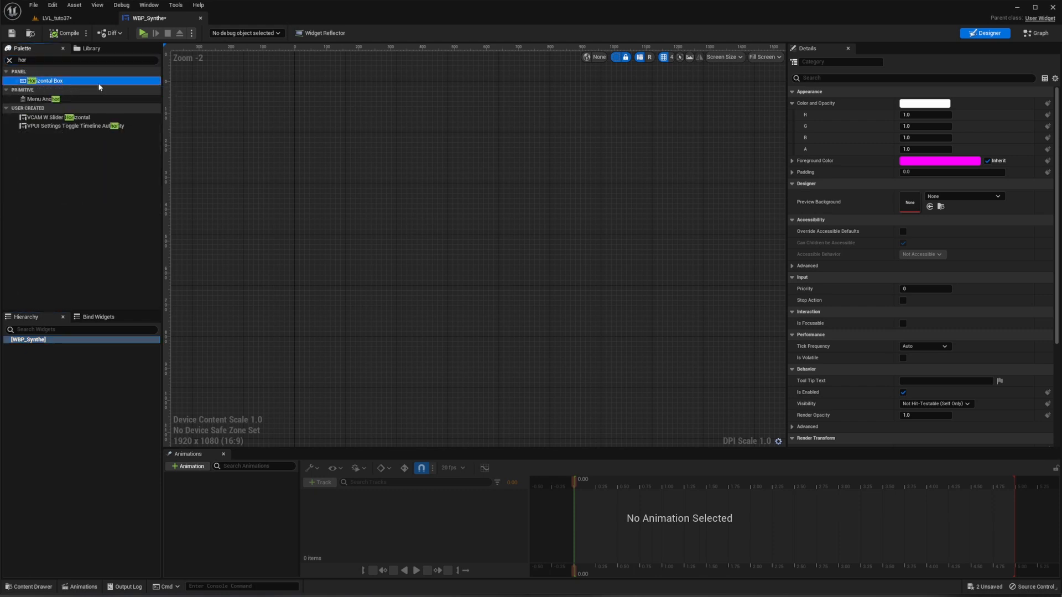
{"action": "left_click_drag", "start_coordinate": [98, 82], "coordinate": [62, 339]}
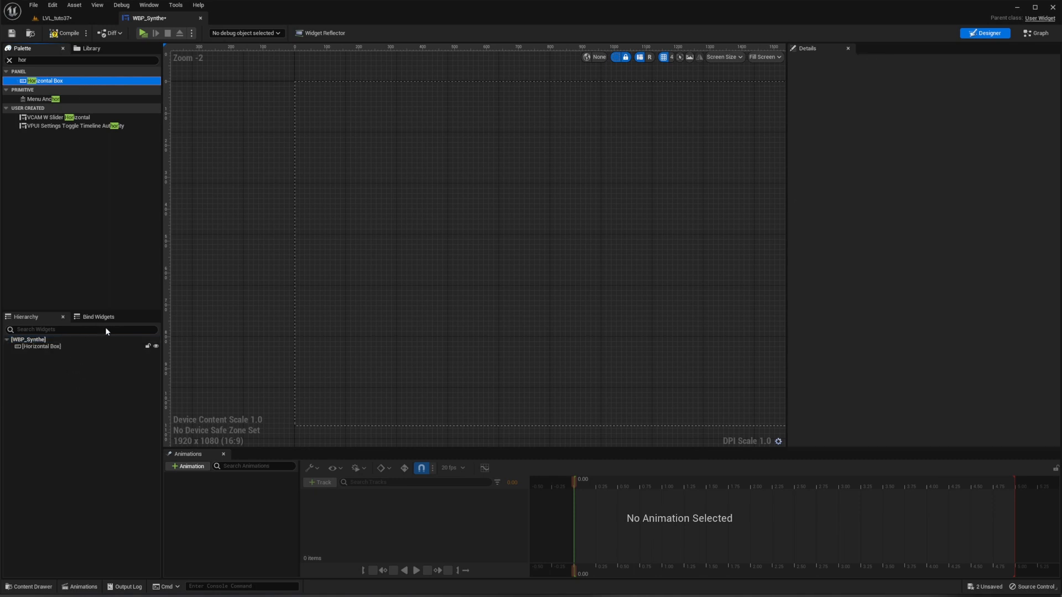
Step: Find the Image widget, add it inside the Horizontal Box and select it
{"action": "left_click", "coordinate": [28, 60]}
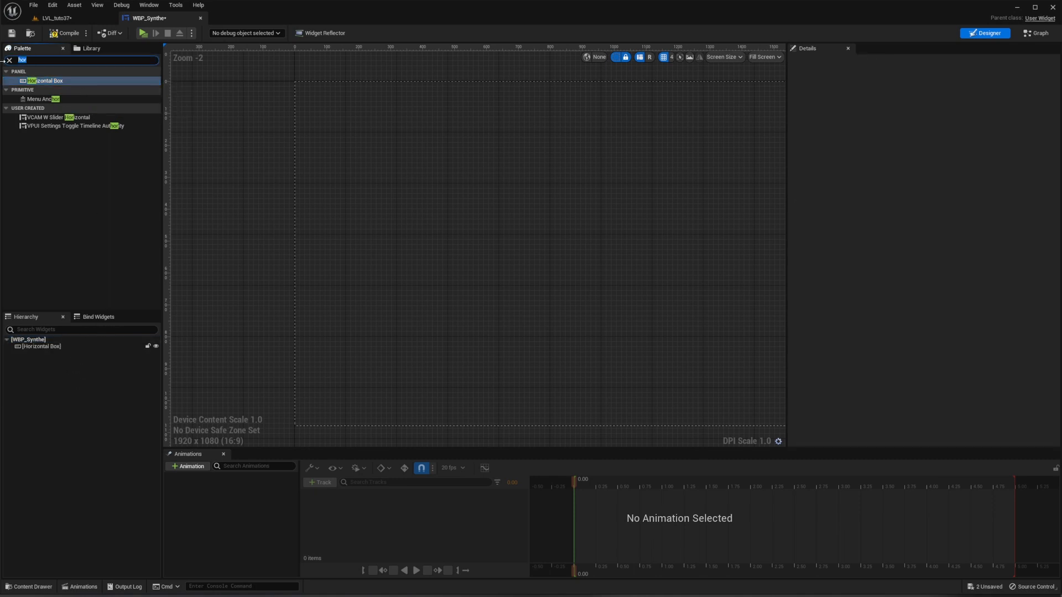
{"action": "type", "text": "image"}
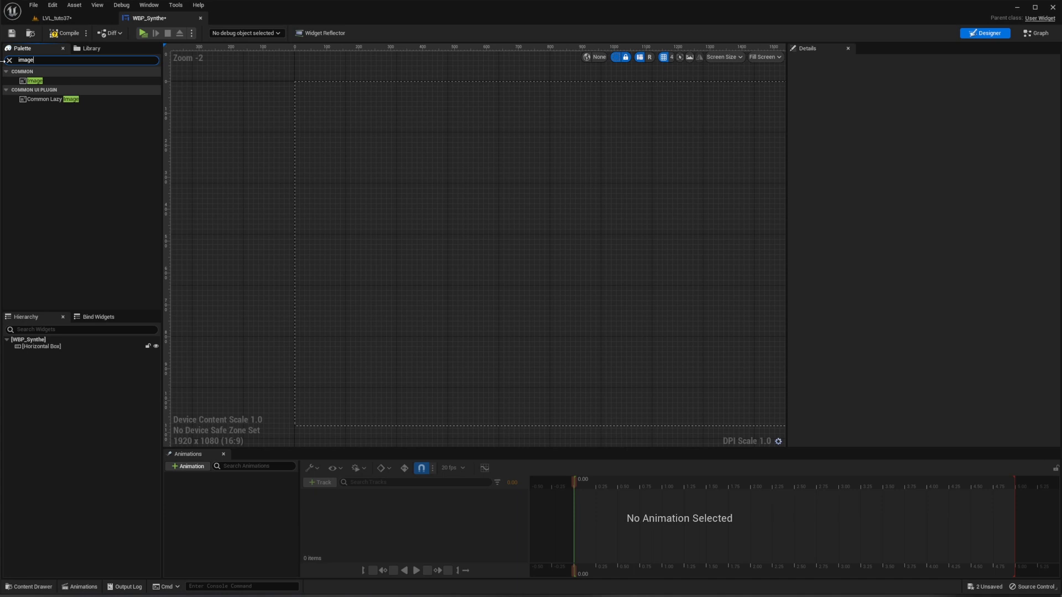
{"action": "left_click_drag", "start_coordinate": [44, 79], "coordinate": [39, 347]}
{"action": "left_click", "coordinate": [35, 353]}
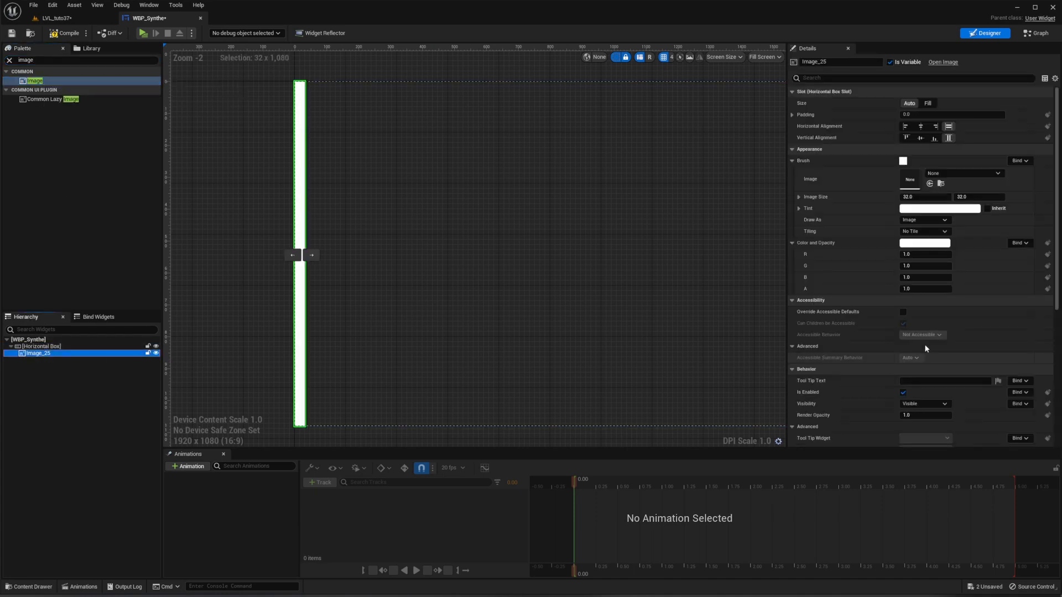
Step: Set the image's brush size to 100 by 200
{"action": "left_click", "coordinate": [915, 197]}
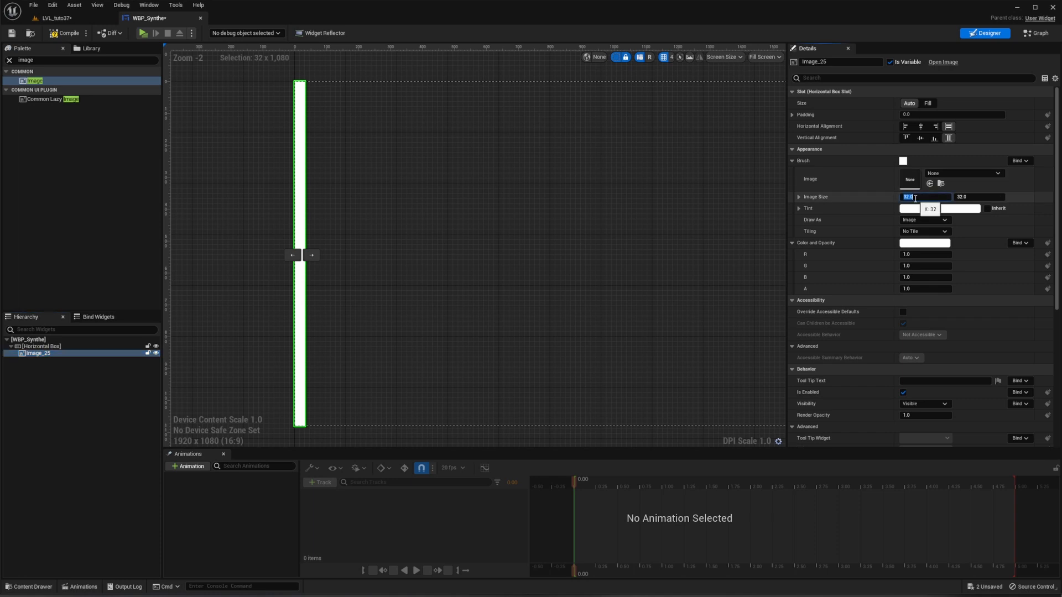
{"action": "type", "text": "100"}
{"action": "key", "text": "Tab"}
{"action": "type", "text": "2"}
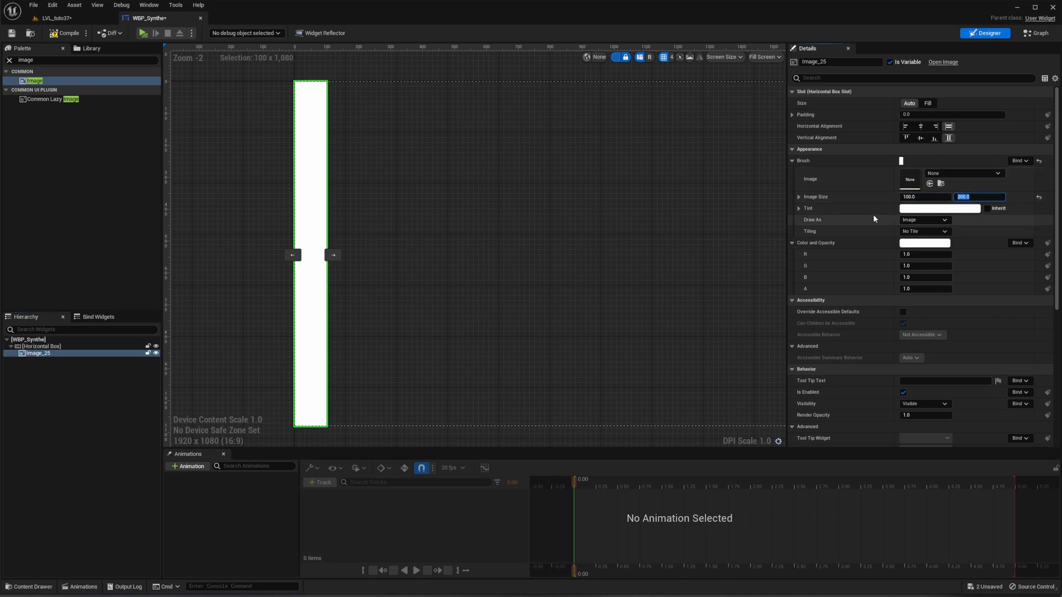
Step: Duplicate the image eight times inside the Horizontal Box to make nine side-by-side strips
{"action": "left_click", "coordinate": [40, 356]}
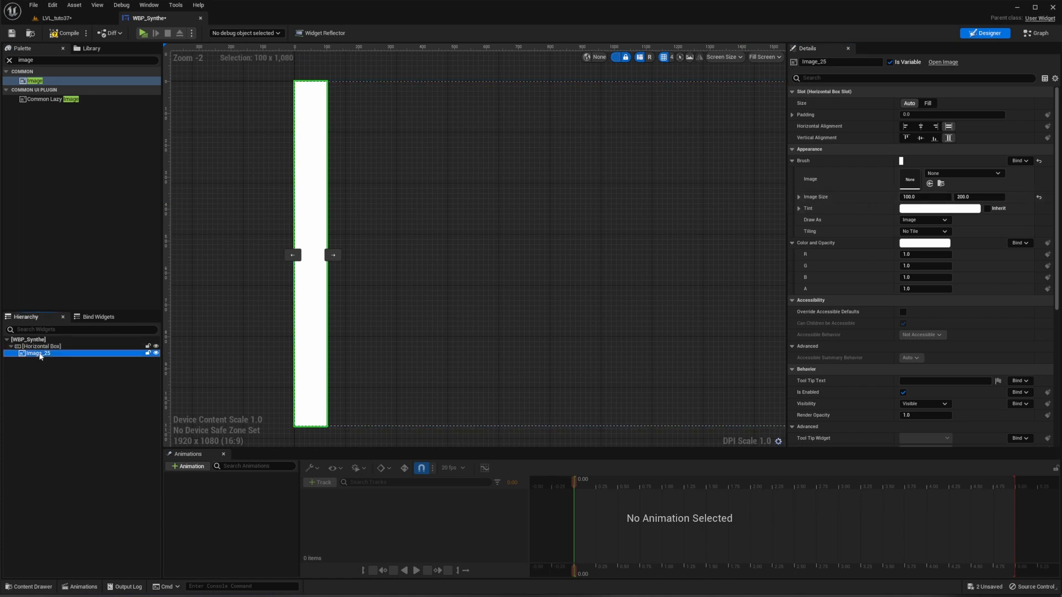
{"action": "key", "text": "ctrl+d"}
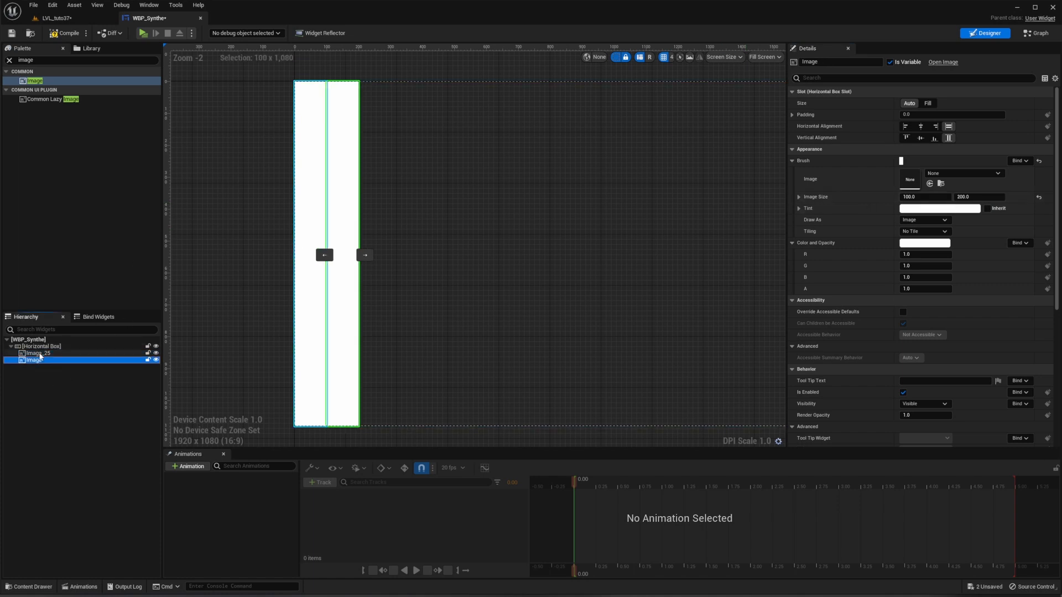
{"action": "key", "text": "ctrl+d"}
{"action": "key", "text": "ctrl+d"}
{"action": "key", "text": "ctrl+d"}
{"action": "key", "text": "ctrl+d"}
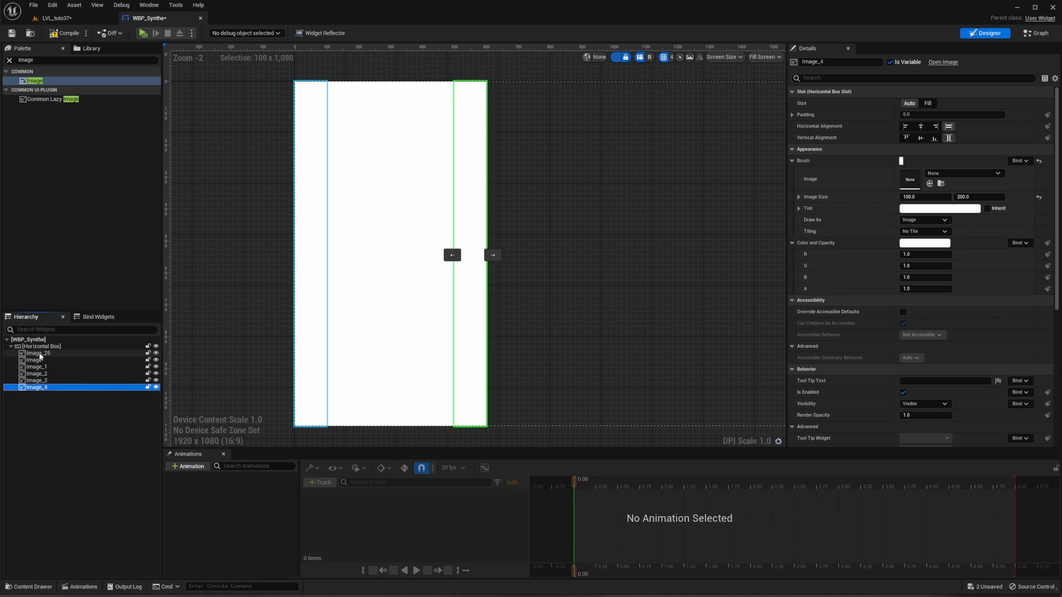
{"action": "key", "text": "ctrl+d"}
{"action": "key", "text": "ctrl+d"}
{"action": "key", "text": "ctrl+d"}
Step: Set the Color and Opacity of all nine images to opaque black
{"action": "left_click", "coordinate": [39, 354]}
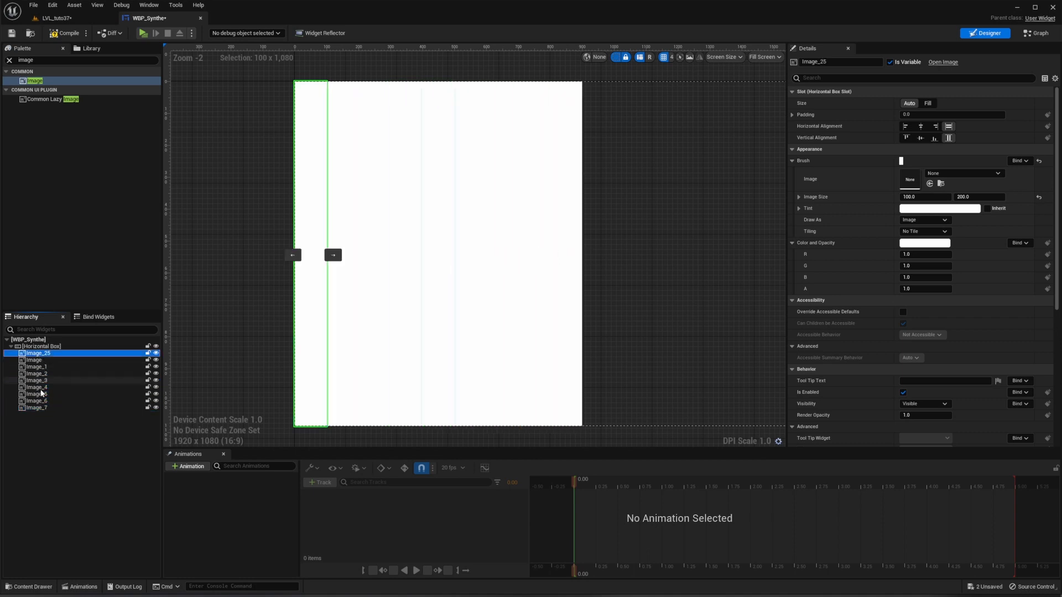
{"action": "left_click", "coordinate": [36, 407], "text": "shift"}
{"action": "left_click", "coordinate": [913, 243]}
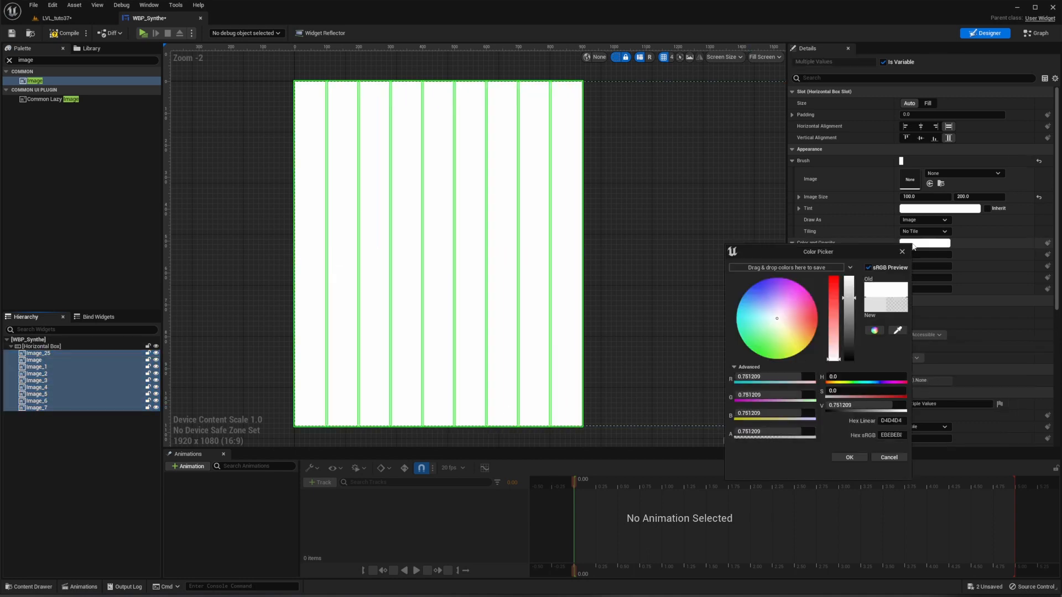
{"action": "left_click_drag", "start_coordinate": [839, 323], "coordinate": [841, 368]}
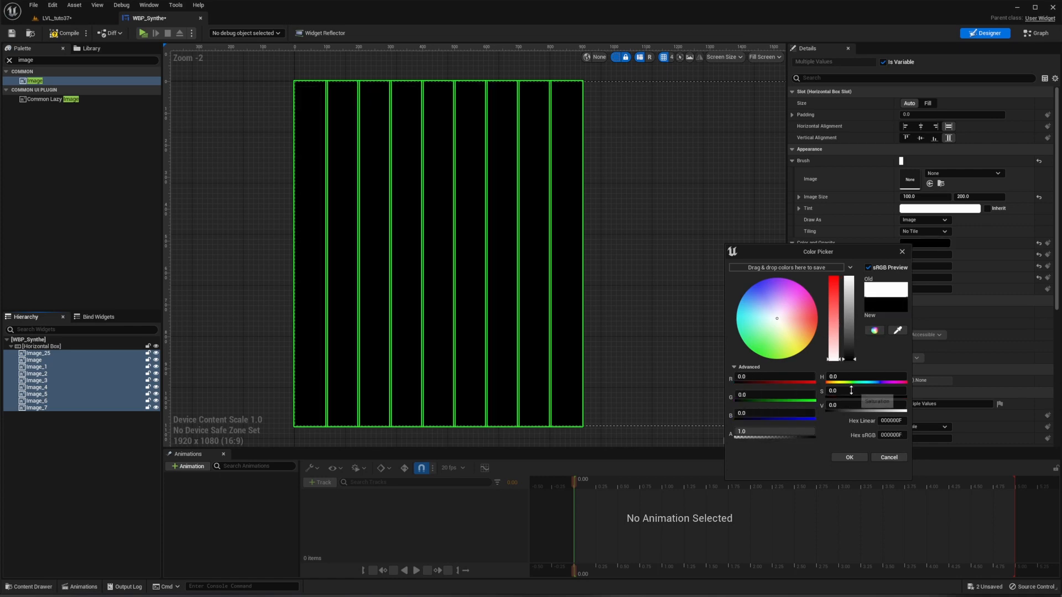
{"action": "left_click", "coordinate": [849, 458]}
Step: Set the colour alpha of the second strip to 0.9, the third to 0.8 and the fourth to 0.7
{"action": "left_click", "coordinate": [316, 294]}
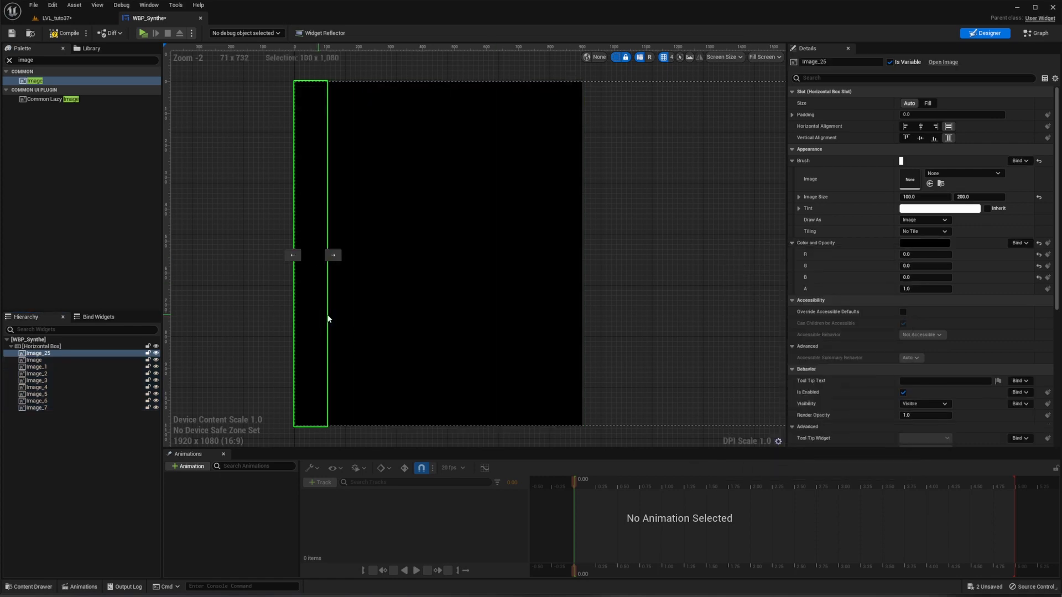
{"action": "left_click", "coordinate": [348, 321]}
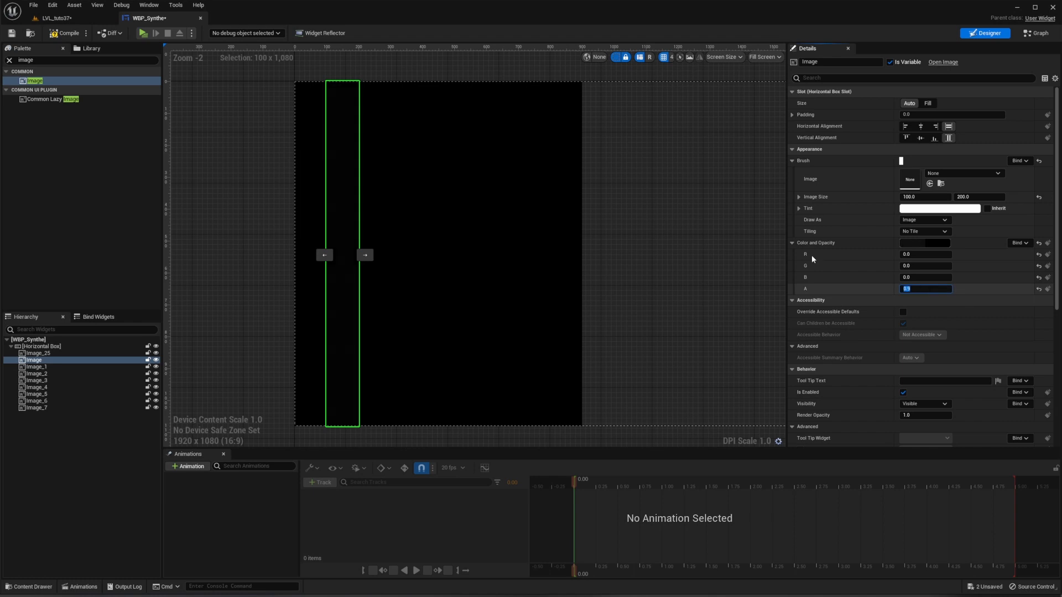
{"action": "left_click", "coordinate": [371, 290]}
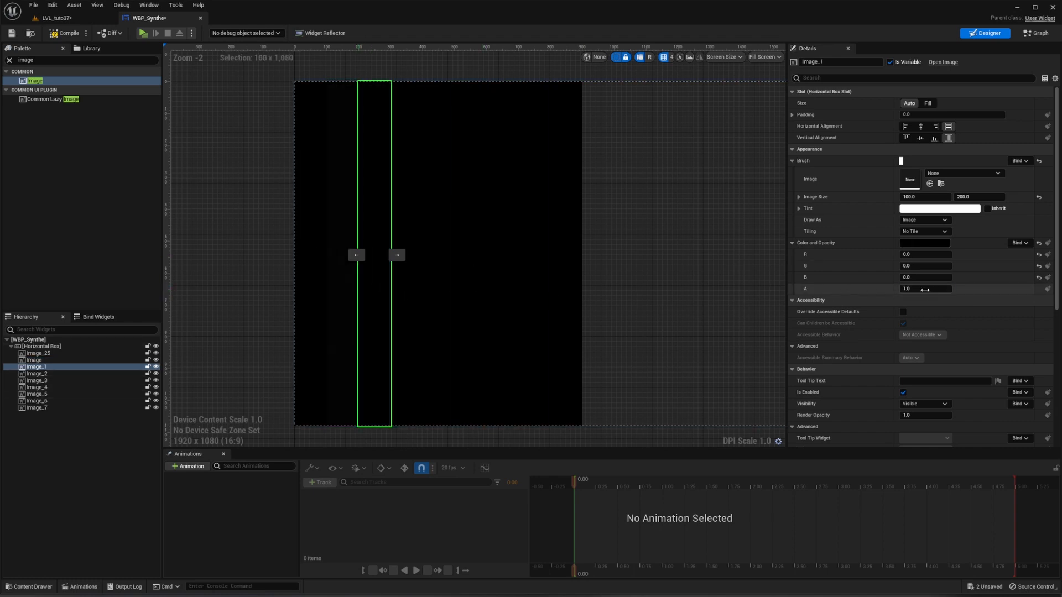
{"action": "type", "text": "0.8"}
{"action": "key", "text": "Return"}
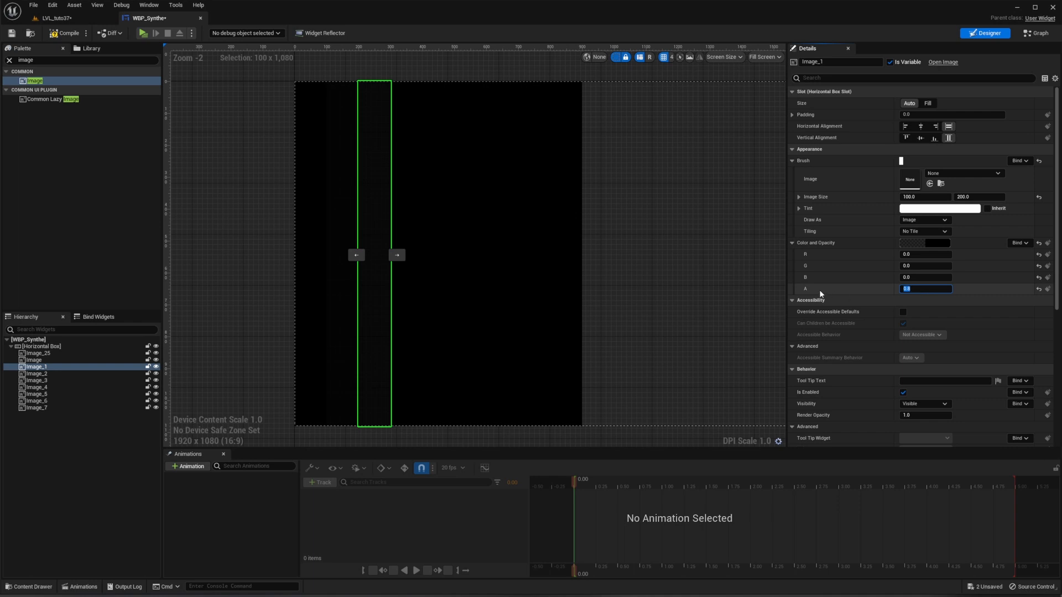
{"action": "left_click", "coordinate": [402, 330]}
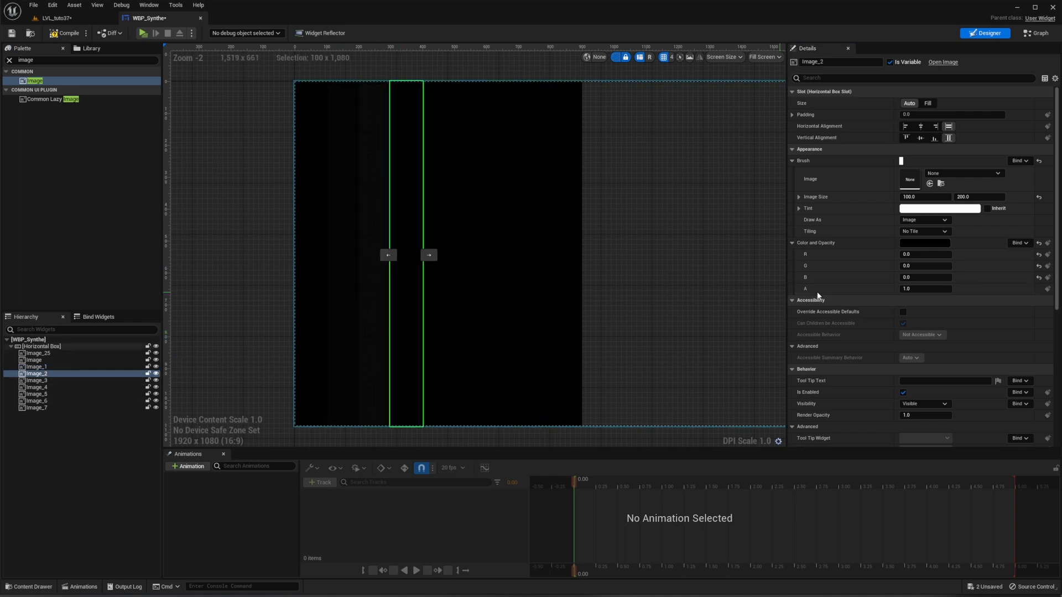
{"action": "left_click", "coordinate": [908, 289]}
{"action": "key", "text": "Return"}
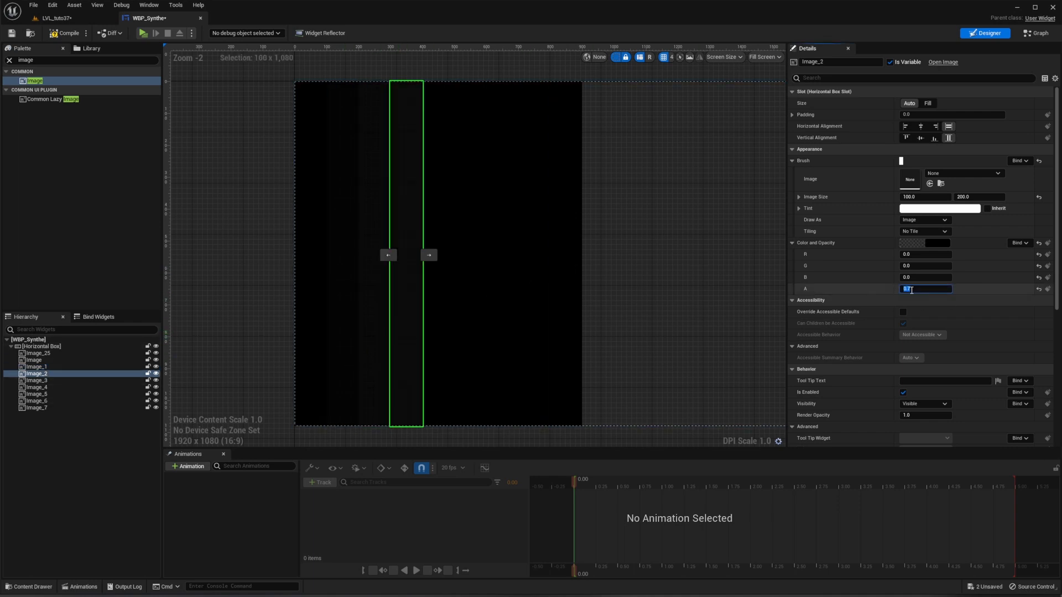
Step: Set the colour alpha of the fifth strip (Image_3) to 0.6 and the sixth (Image_4) to 0.5
{"action": "left_click", "coordinate": [437, 320]}
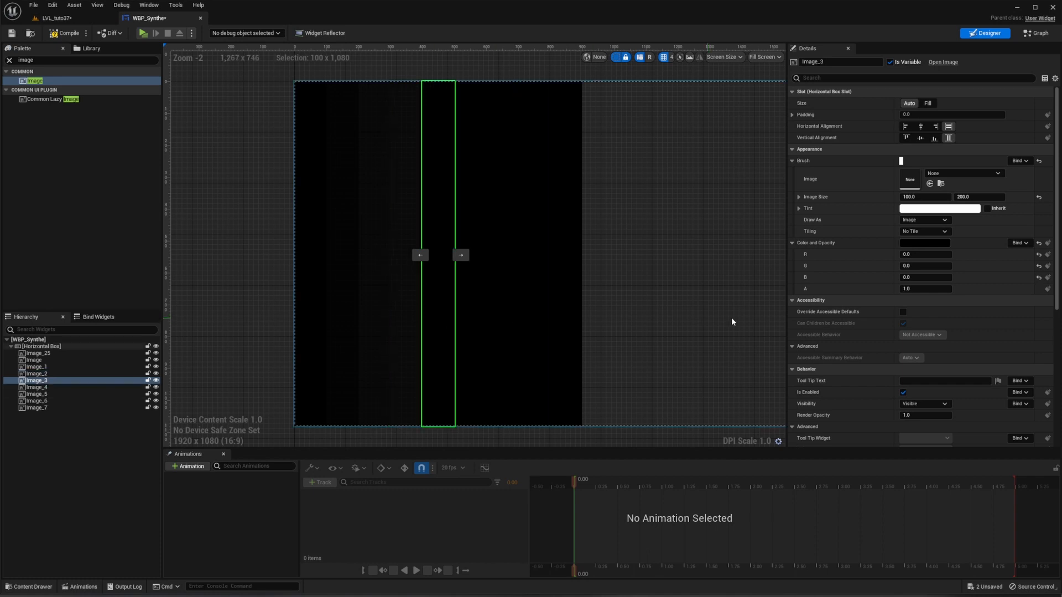
{"action": "left_click", "coordinate": [912, 289]}
{"action": "type", "text": "0.8"}
{"action": "key", "text": "Return"}
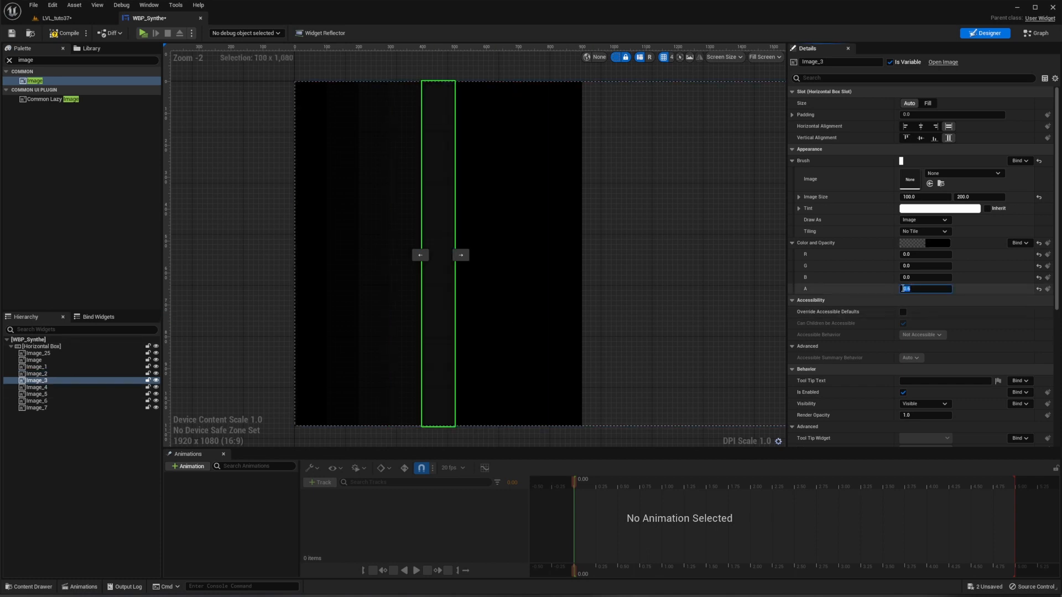
{"action": "left_click", "coordinate": [473, 330]}
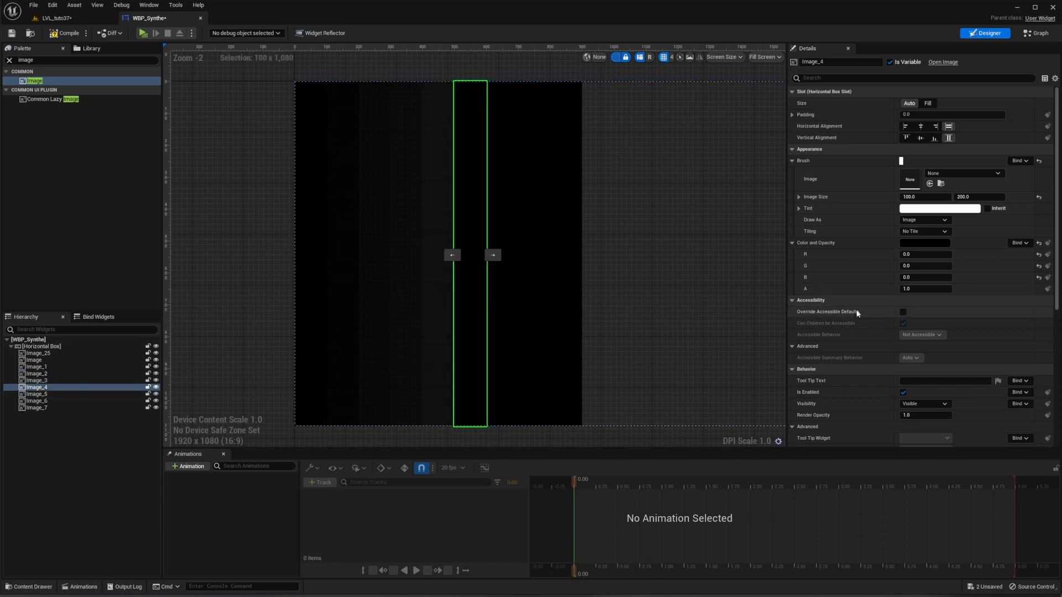
{"action": "left_click", "coordinate": [912, 288]}
{"action": "type", "text": ".5"}
{"action": "key", "text": "Return"}
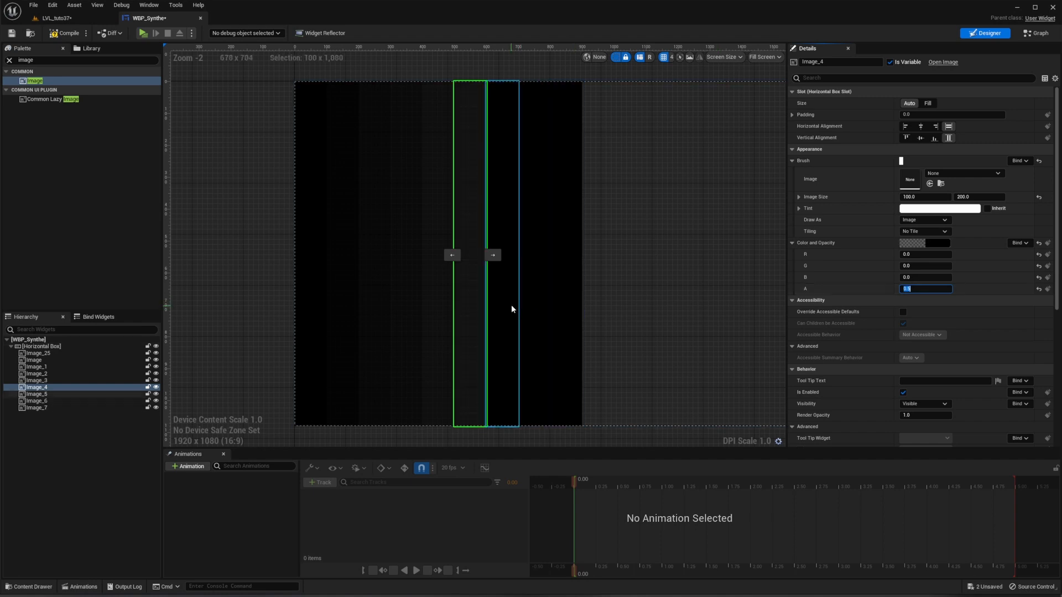
Step: Set the colour alpha of the seventh strip (Image_5) to 0.4 and the eighth (Image_6) to 0.3
{"action": "left_click", "coordinate": [511, 305]}
{"action": "left_click", "coordinate": [921, 289]}
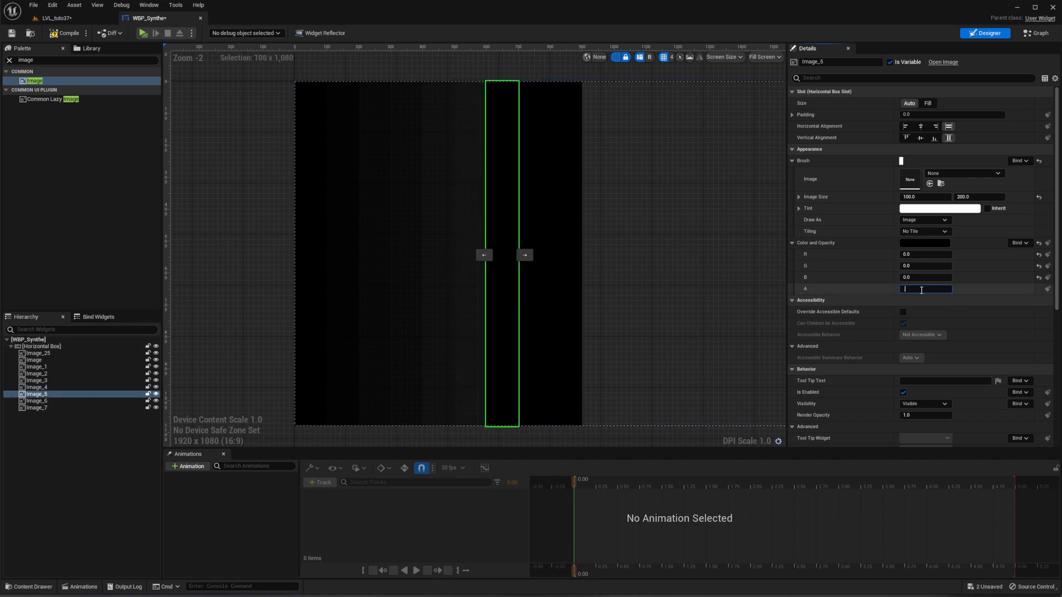
{"action": "type", "text": ".5"}
{"action": "key", "text": "Return"}
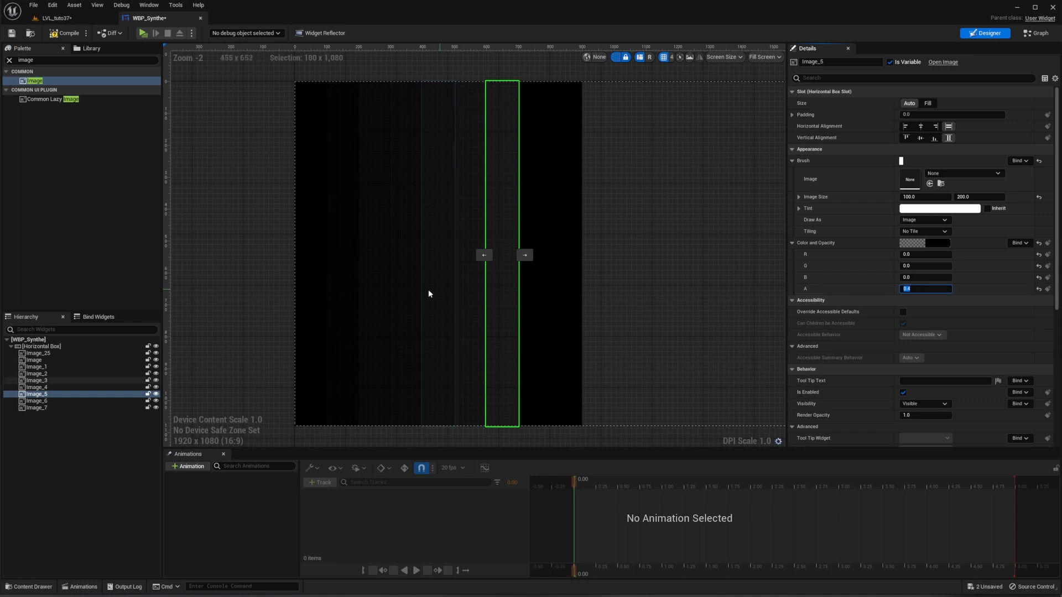
{"action": "left_click", "coordinate": [532, 291]}
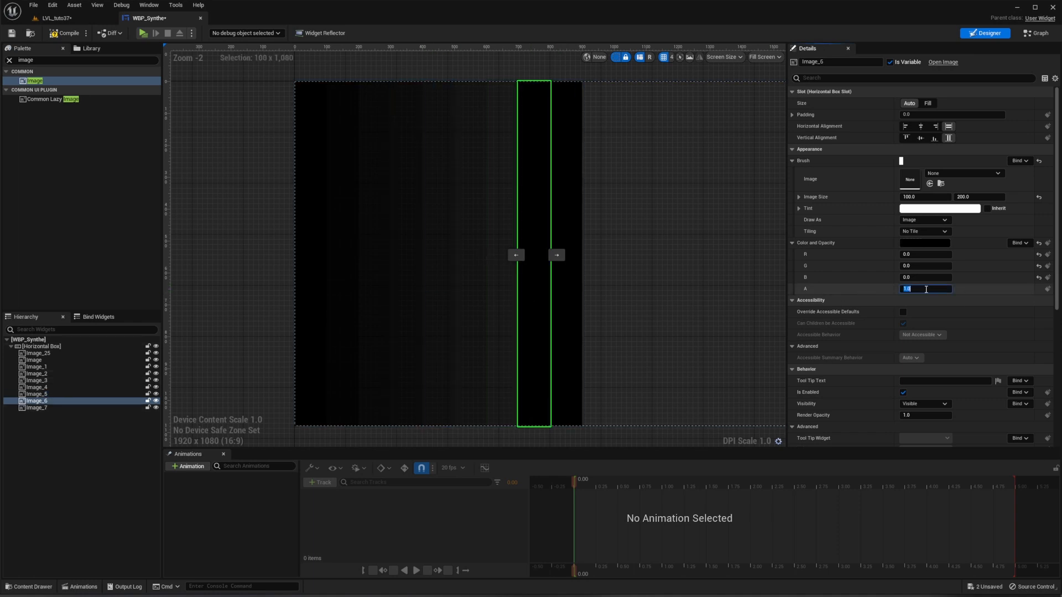
{"action": "key", "text": "Return"}
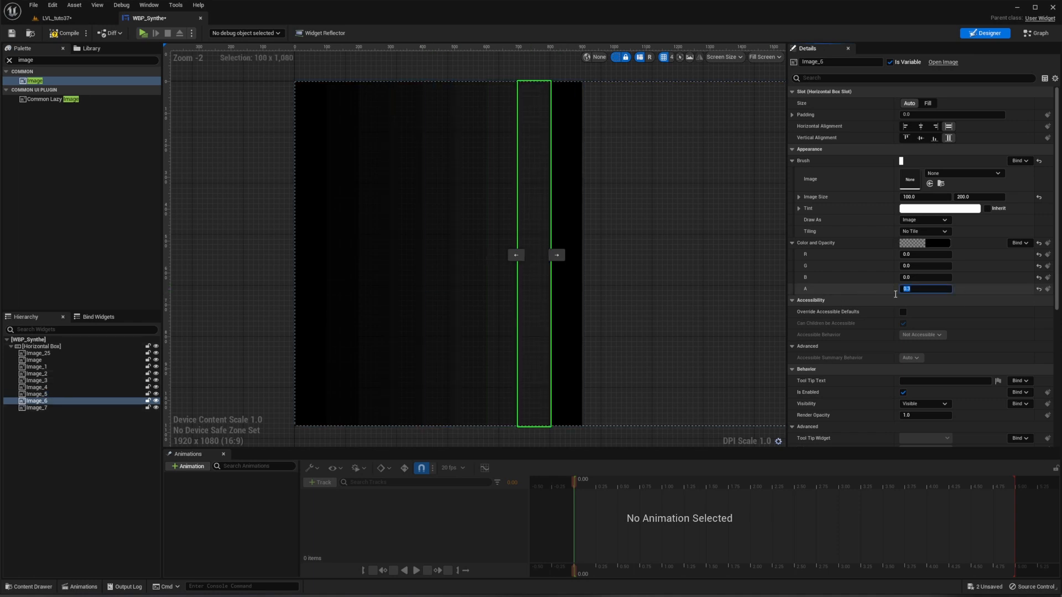
Step: Set the colour alpha of the ninth strip (Image_7) to 0.2
{"action": "left_click", "coordinate": [570, 341]}
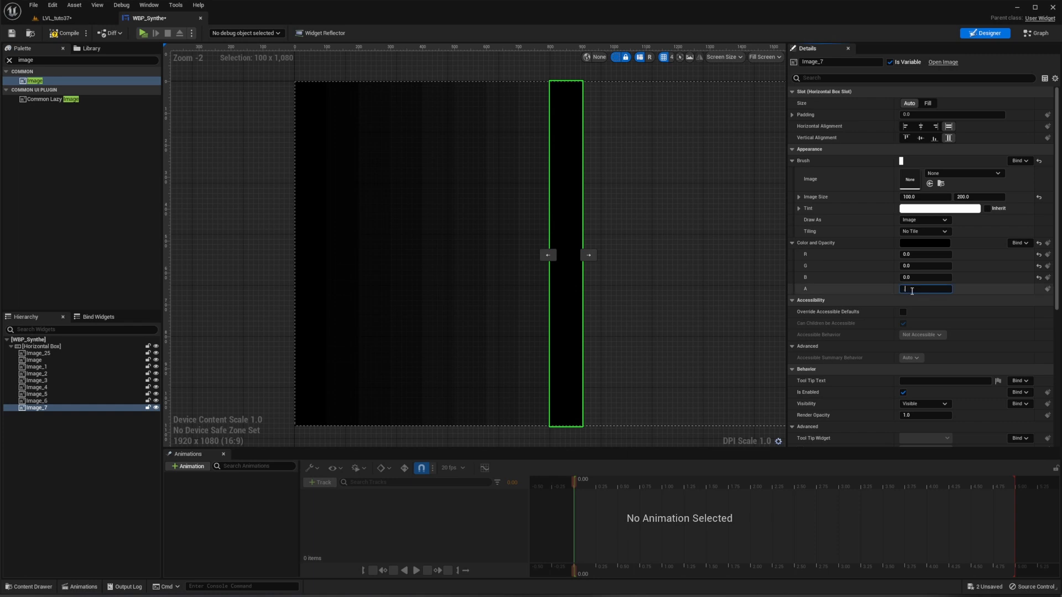
{"action": "type", "text": ".2"}
{"action": "key", "text": "Return"}
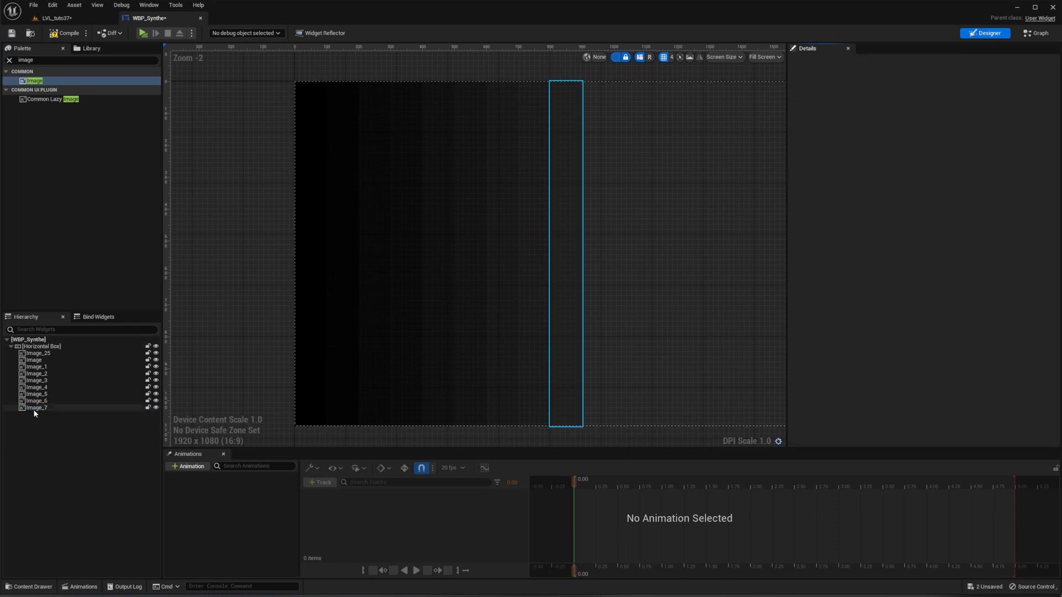
Step: Duplicate the ninth strip (Image_7) to make a tenth one and edit the copy's colour alpha
{"action": "left_click", "coordinate": [44, 408]}
{"action": "key", "text": "ctrl+d"}
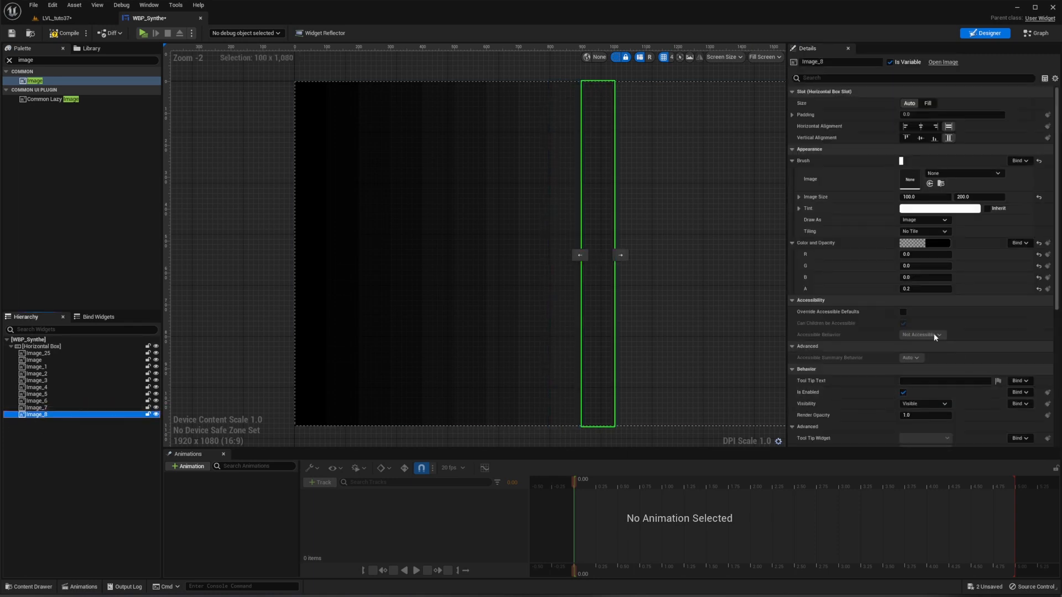
{"action": "left_click", "coordinate": [915, 289]}
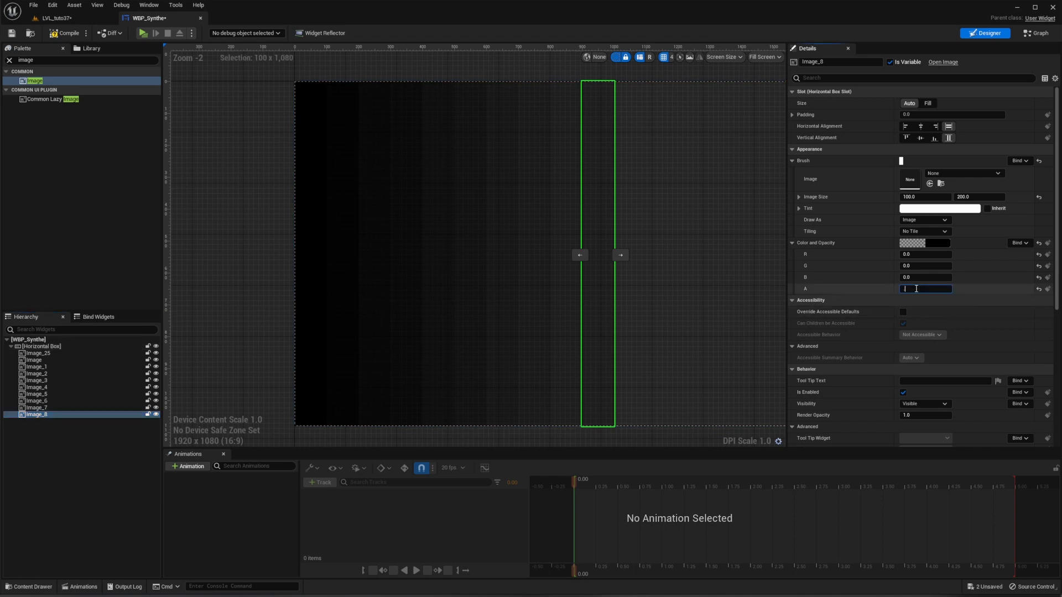
{"action": "key", "text": "Return"}
Step: Wrap the Horizontal Box holding the strips with a Canvas Panel
{"action": "left_click", "coordinate": [48, 347]}
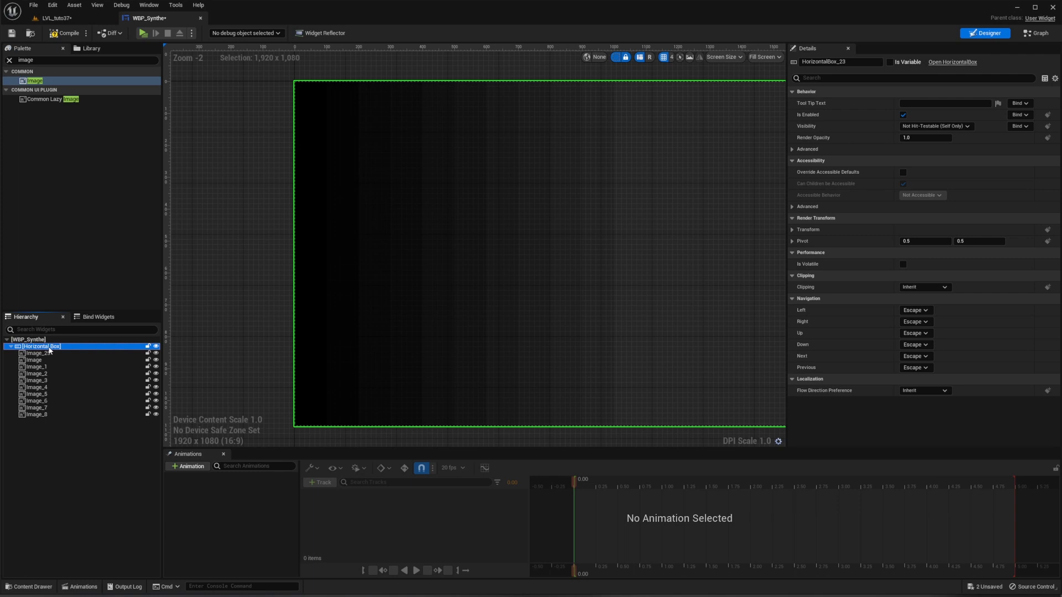
{"action": "right_click", "coordinate": [48, 349]}
{"action": "mouse_move", "coordinate": [89, 428]}
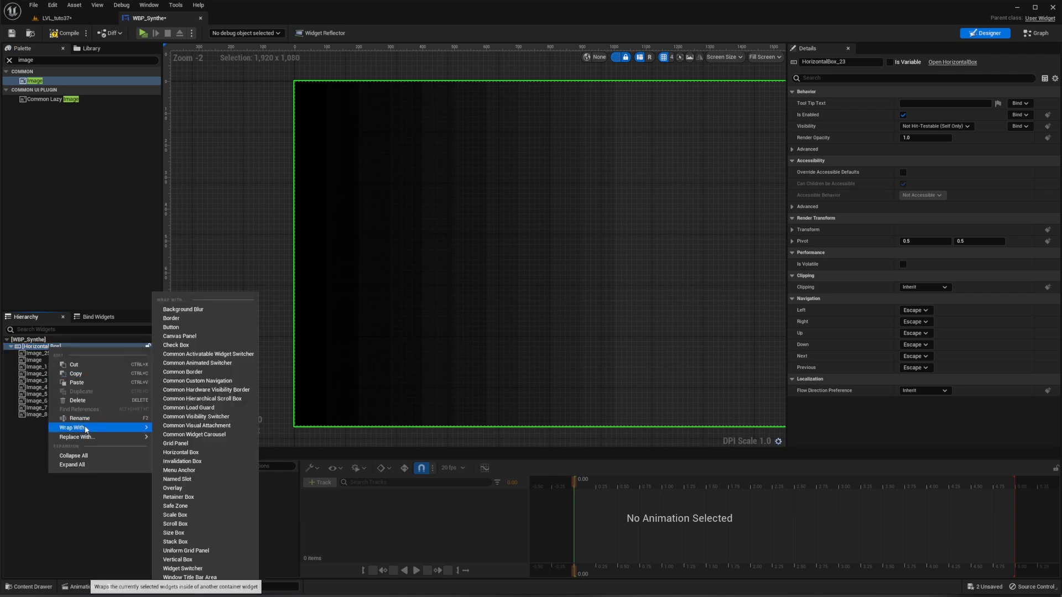
{"action": "left_click", "coordinate": [180, 336]}
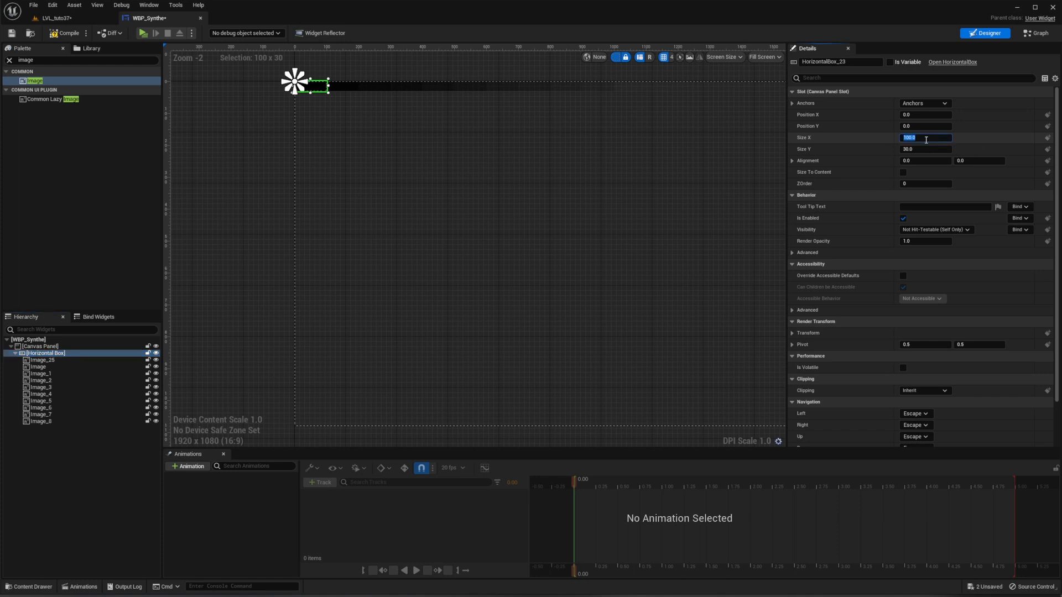
Step: Set the Horizontal Box's Size X to 1000 and Size Y to 200
{"action": "type", "text": "00"}
{"action": "key", "text": "Return"}
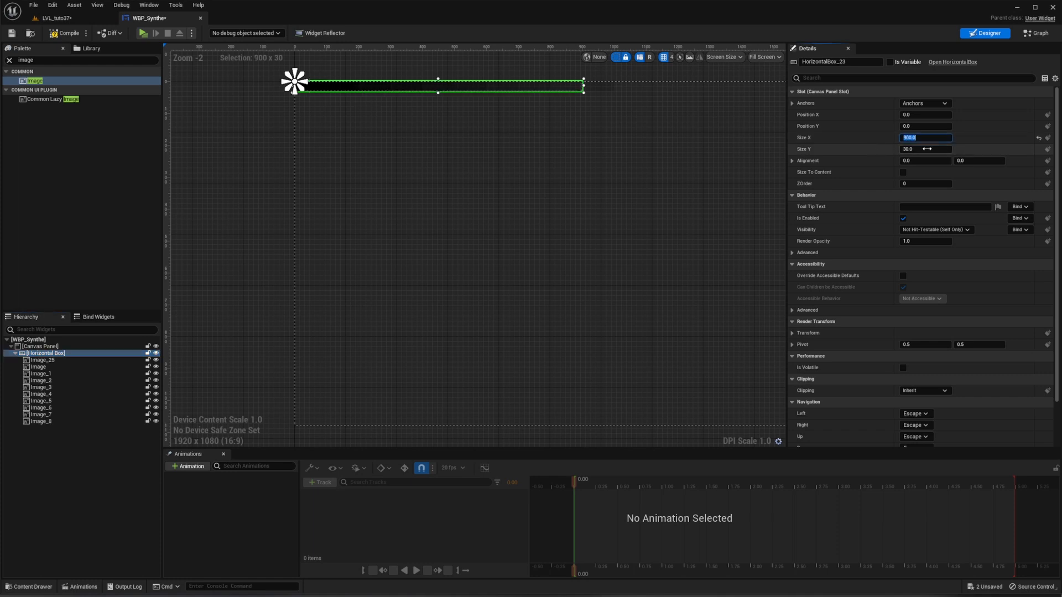
{"action": "left_click", "coordinate": [928, 148]}
{"action": "type", "text": "200"}
{"action": "key", "text": "Return"}
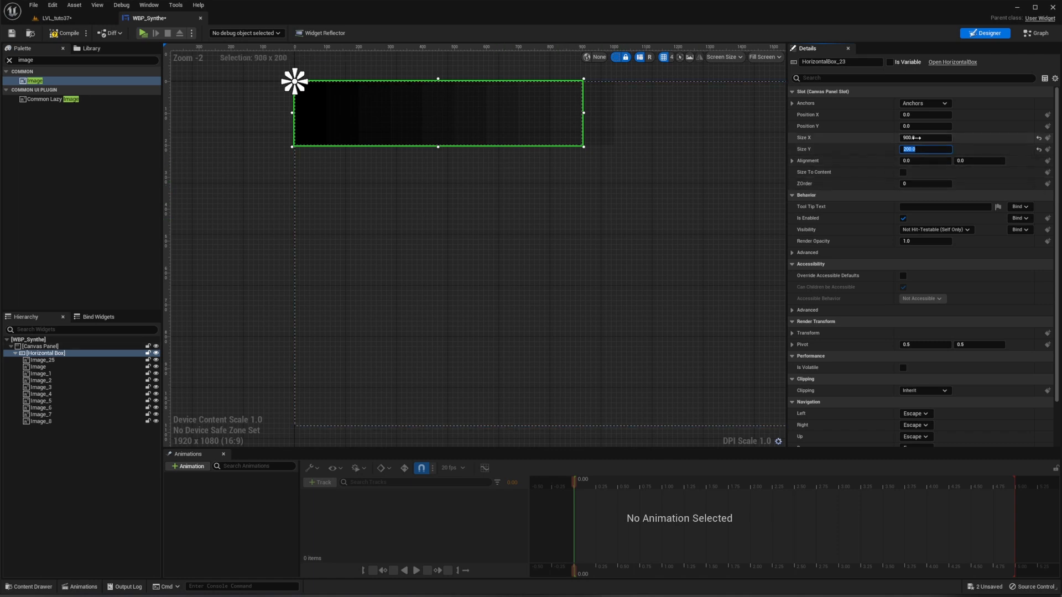
{"action": "left_click", "coordinate": [915, 138]}
{"action": "type", "text": "1000"}
{"action": "key", "text": "Return"}
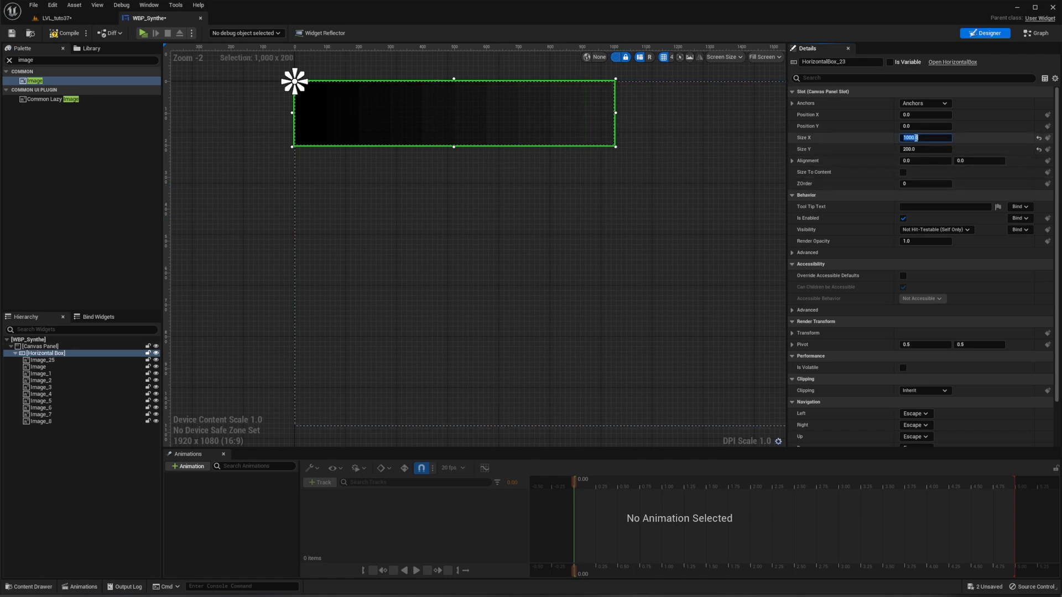
{"action": "left_click", "coordinate": [42, 346]}
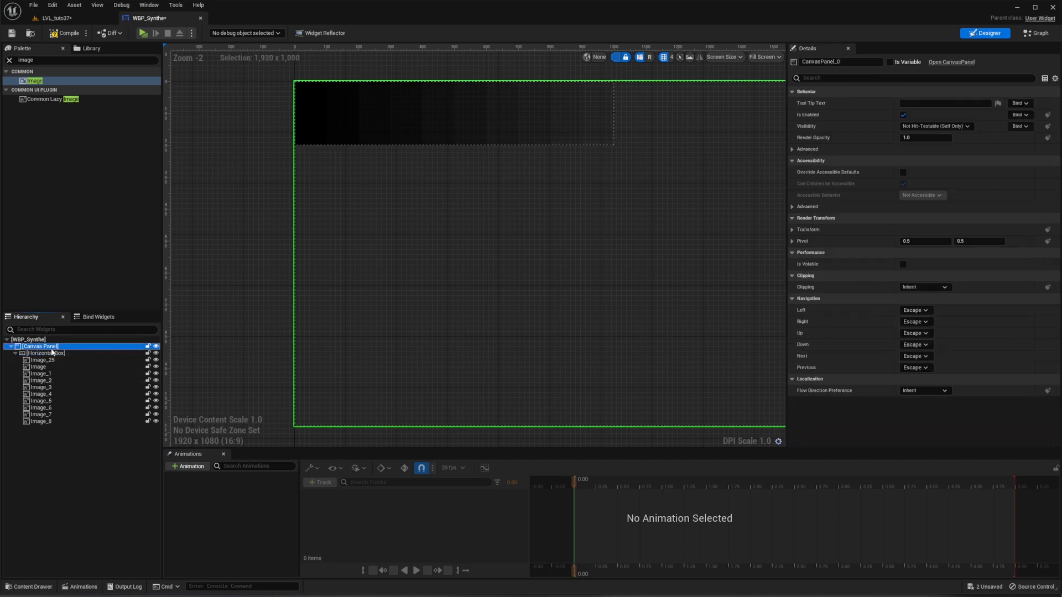
{"action": "scroll", "coordinate": [487, 278], "scroll_direction": "down", "scroll_amount": 3}
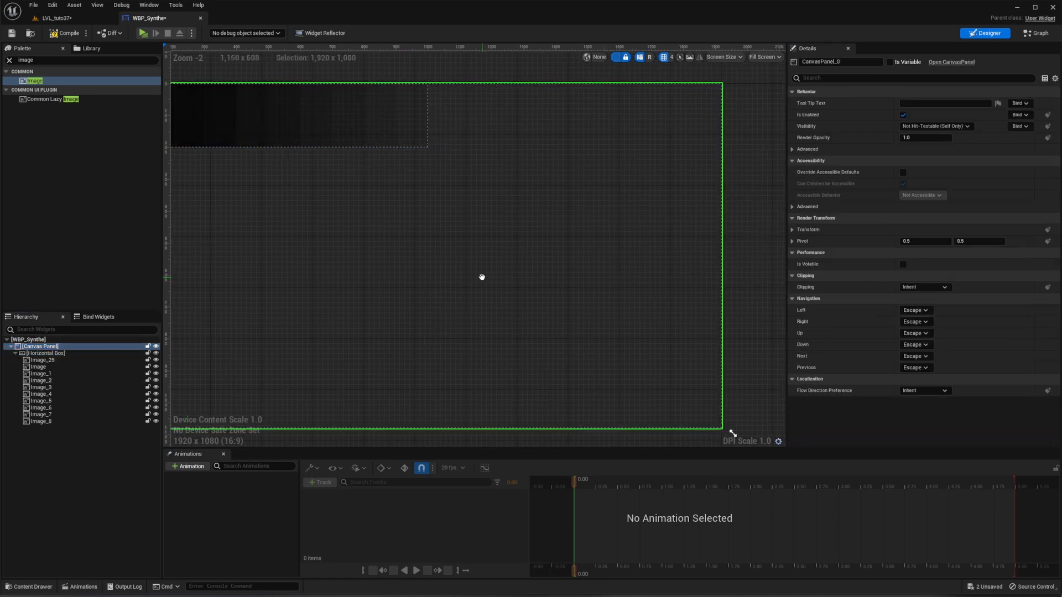
{"action": "scroll", "coordinate": [443, 292], "scroll_direction": "up", "scroll_amount": 1}
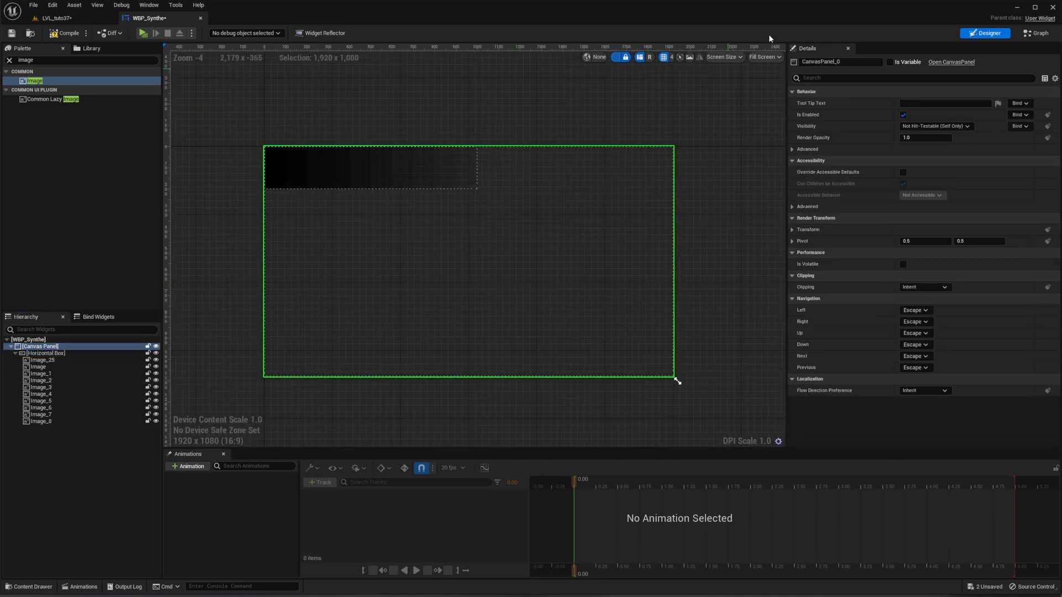
{"action": "left_click", "coordinate": [766, 58]}
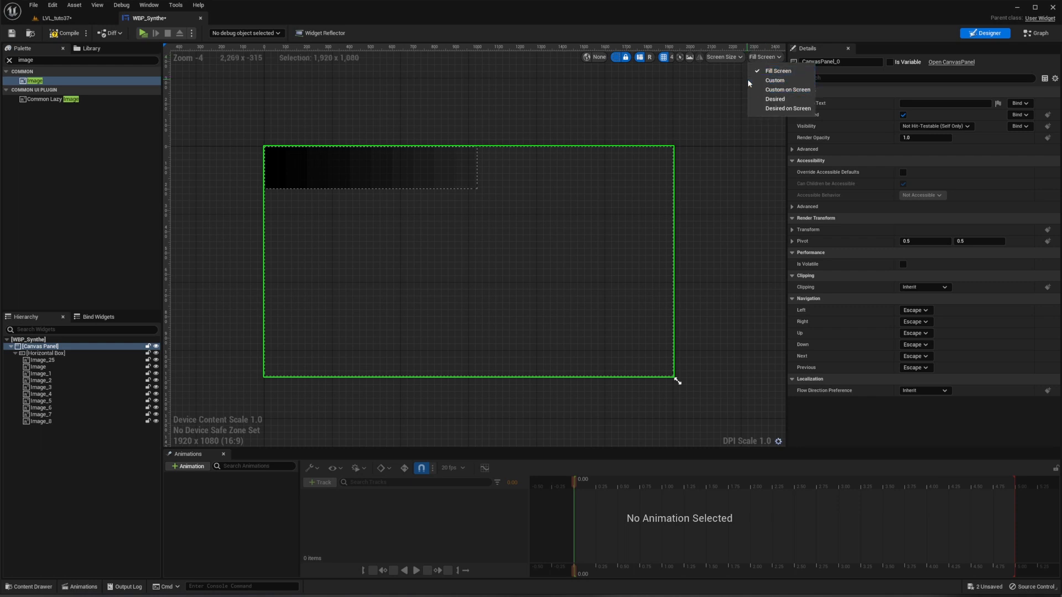
{"action": "left_click", "coordinate": [68, 430]}
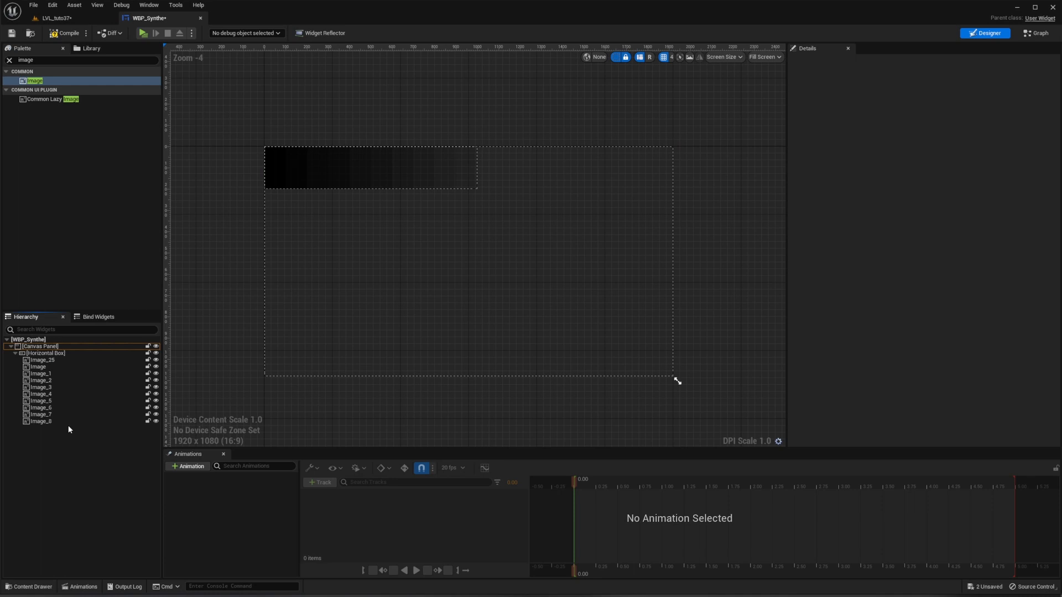
Step: Wrap the Canvas Panel with a Size Box
{"action": "left_click", "coordinate": [41, 347]}
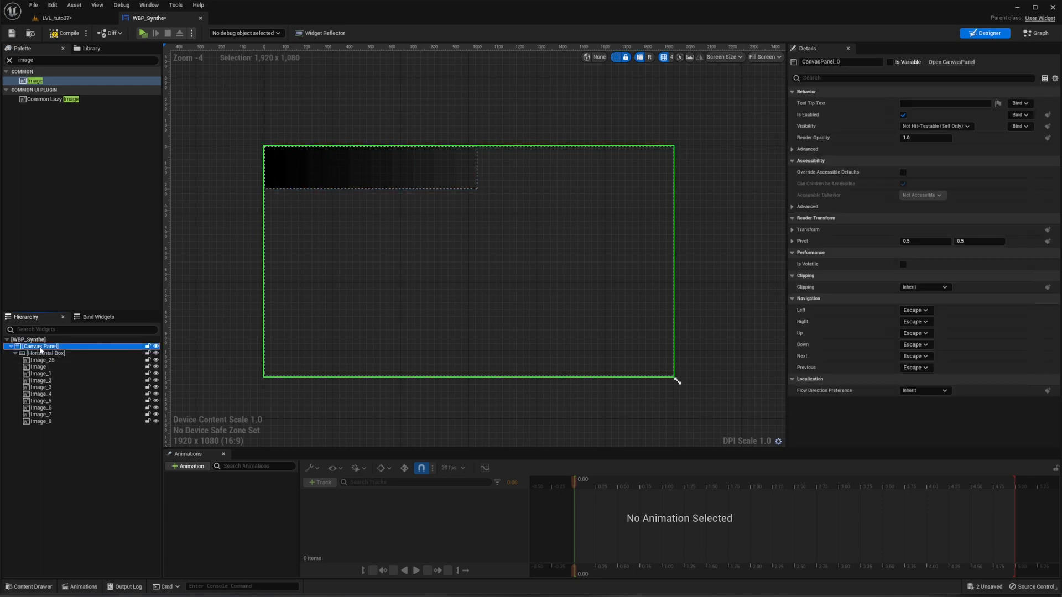
{"action": "right_click", "coordinate": [40, 349]}
{"action": "mouse_move", "coordinate": [74, 428]}
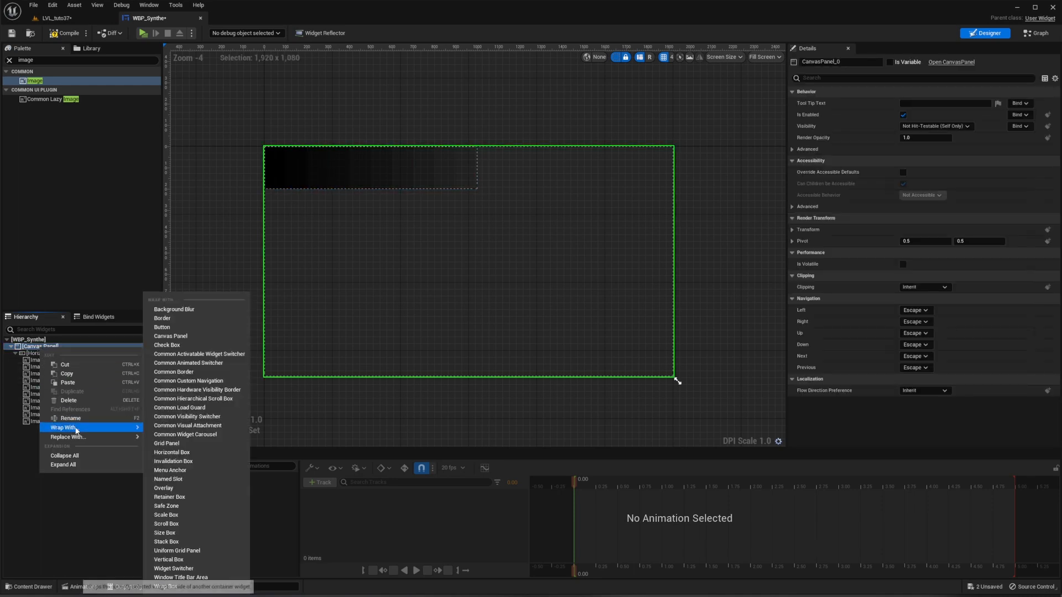
{"action": "left_click", "coordinate": [176, 534]}
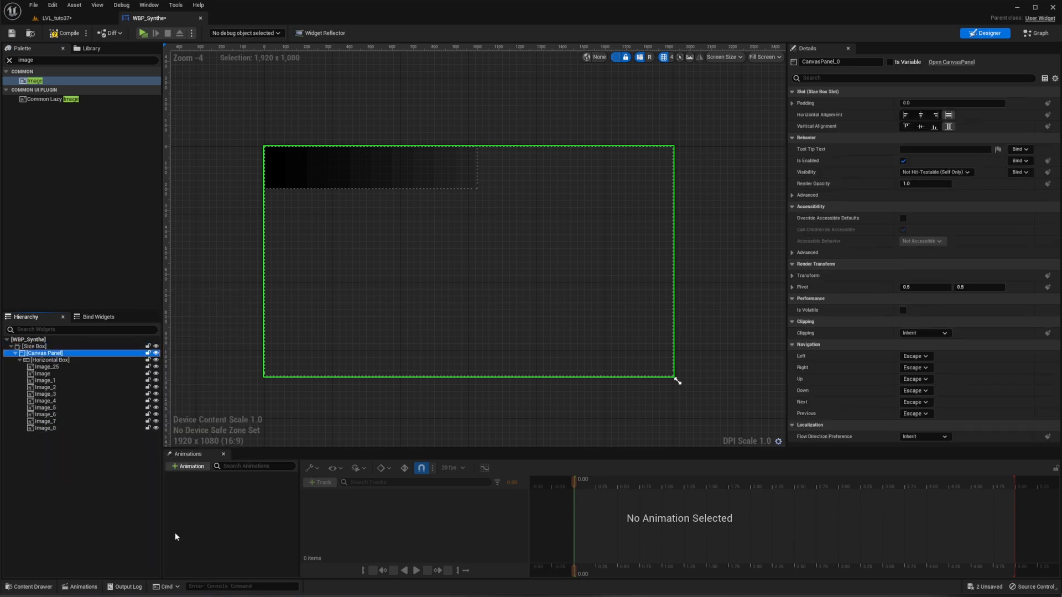
Step: Enable the Size Box's width and height overrides and set them to 1920 and 1080
{"action": "left_click", "coordinate": [105, 347]}
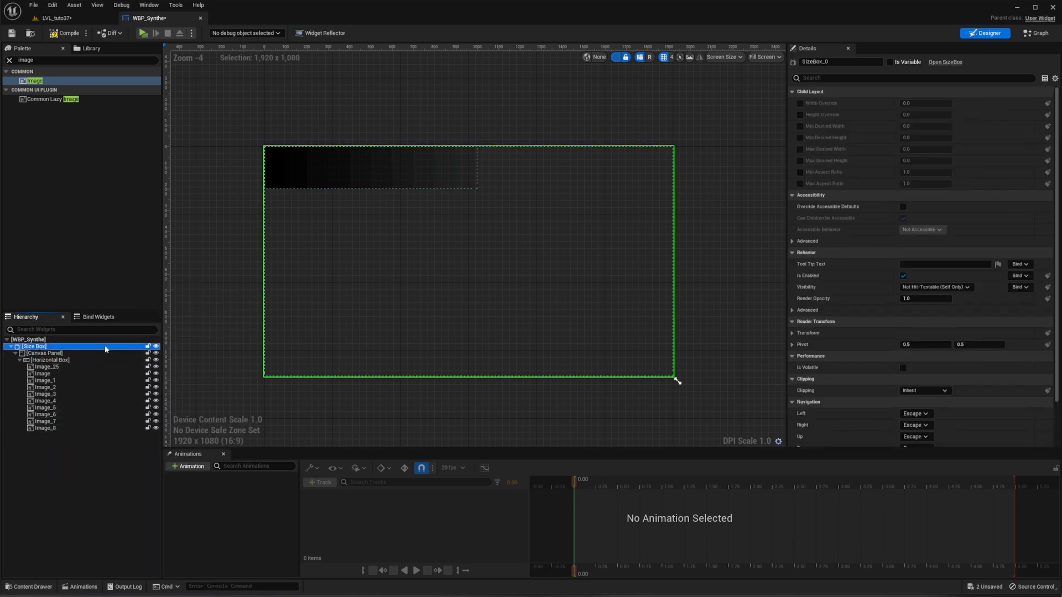
{"action": "left_click", "coordinate": [800, 103]}
{"action": "left_click", "coordinate": [799, 114]}
{"action": "left_click", "coordinate": [926, 103]}
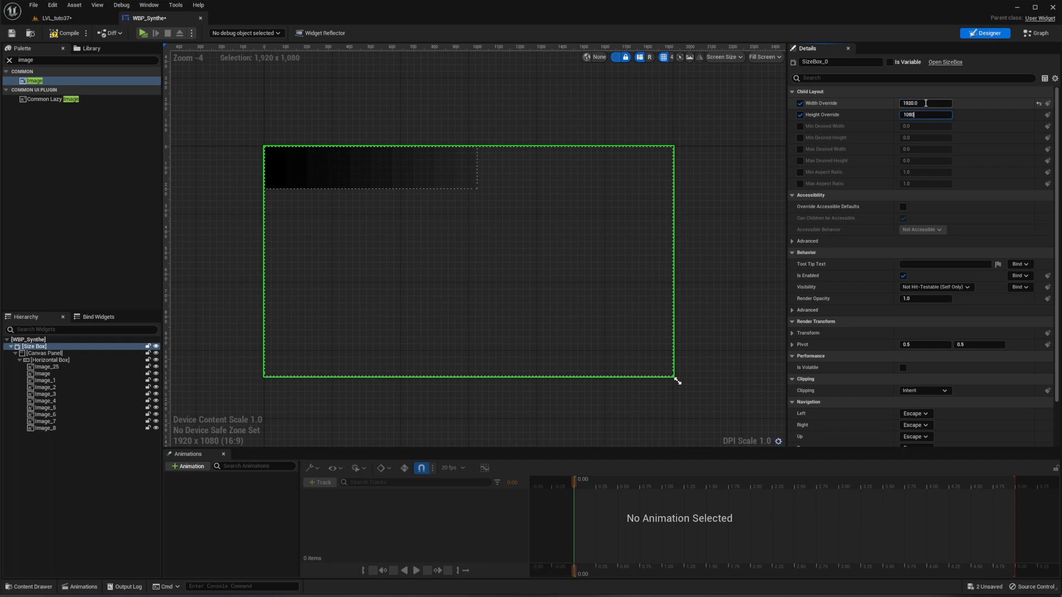
Step: Wrap the Size Box with a Scale Box
{"action": "right_click", "coordinate": [34, 347]}
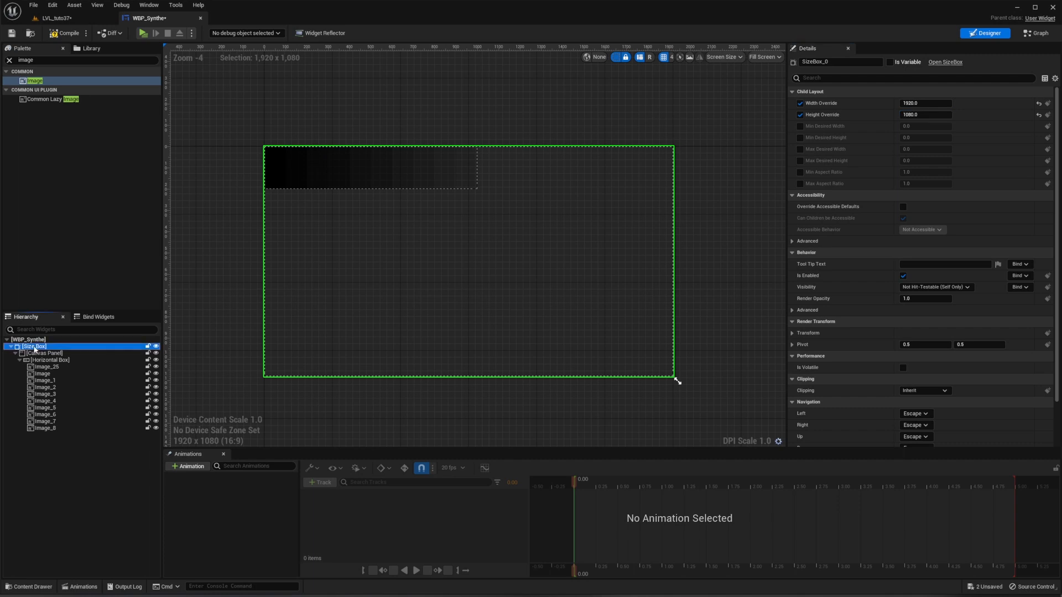
{"action": "mouse_move", "coordinate": [68, 427]}
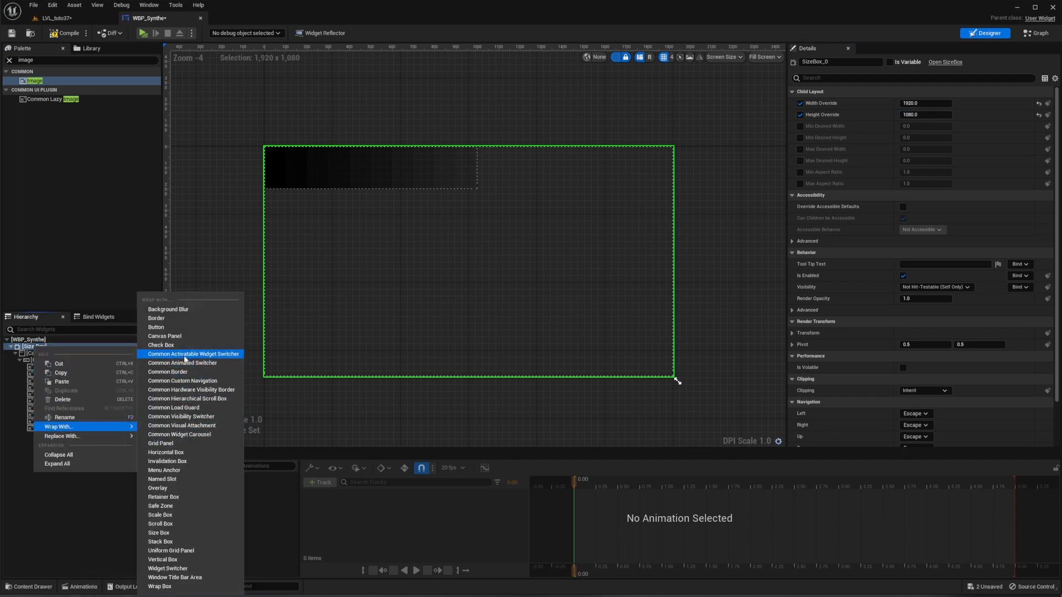
{"action": "left_click", "coordinate": [183, 516]}
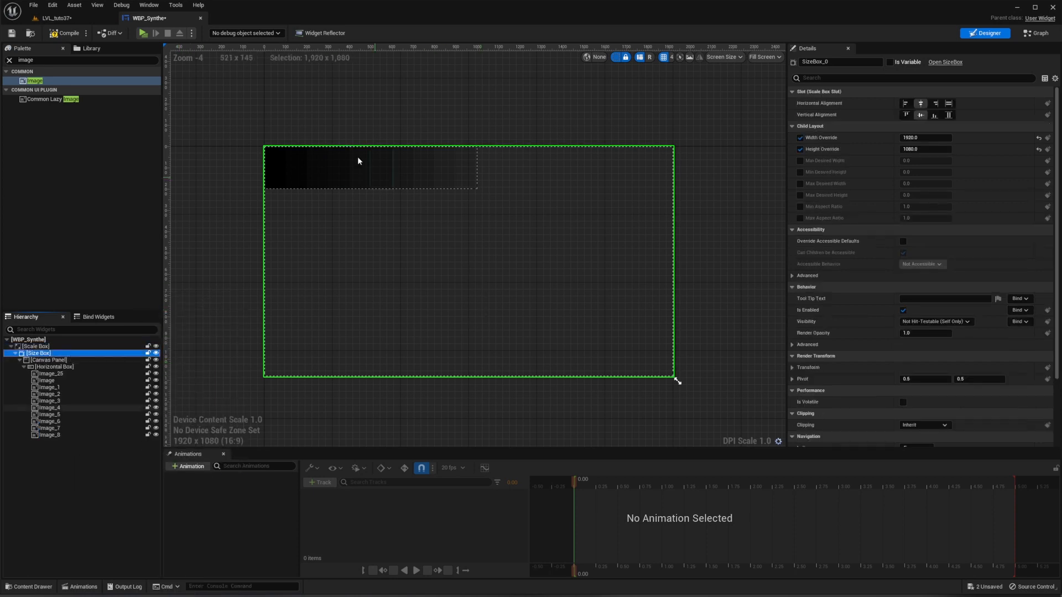
Step: Move the Horizontal Box with the strips to the horizontal centre of the canvas, in its upper half
{"action": "left_click", "coordinate": [397, 176]}
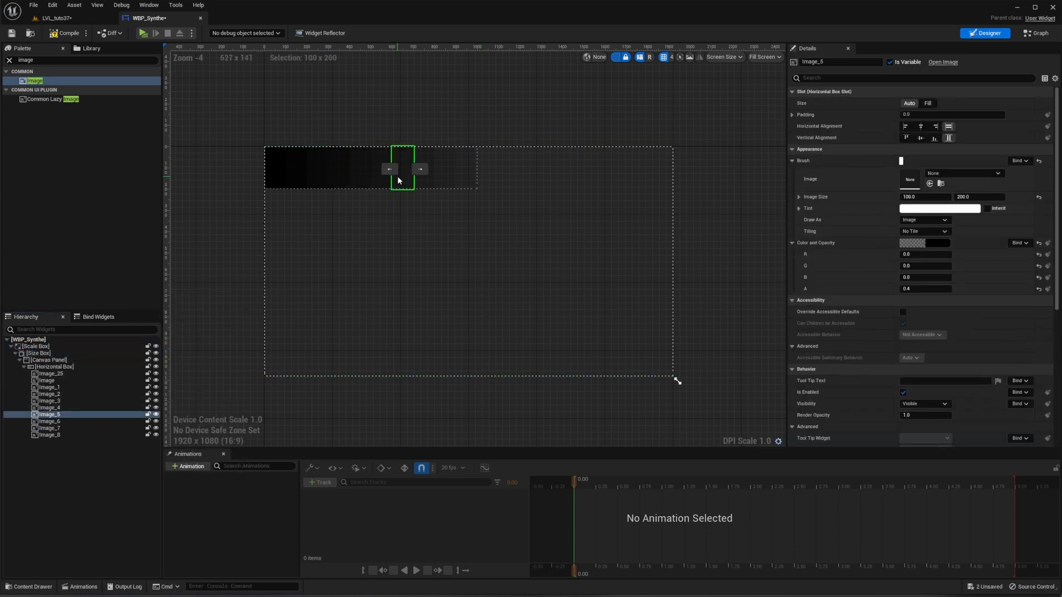
{"action": "left_click", "coordinate": [53, 367]}
{"action": "left_click_drag", "start_coordinate": [410, 172], "coordinate": [507, 224]}
Step: Find the plain Text widget in the palette and add it to the Canvas Panel
{"action": "left_click", "coordinate": [53, 360]}
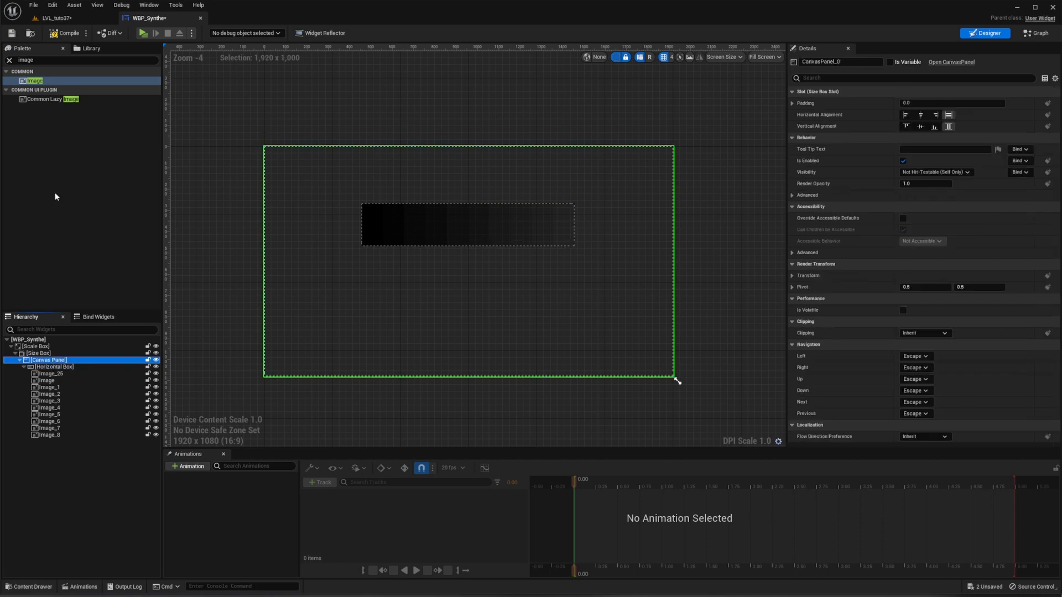
{"action": "double_click", "coordinate": [25, 60]}
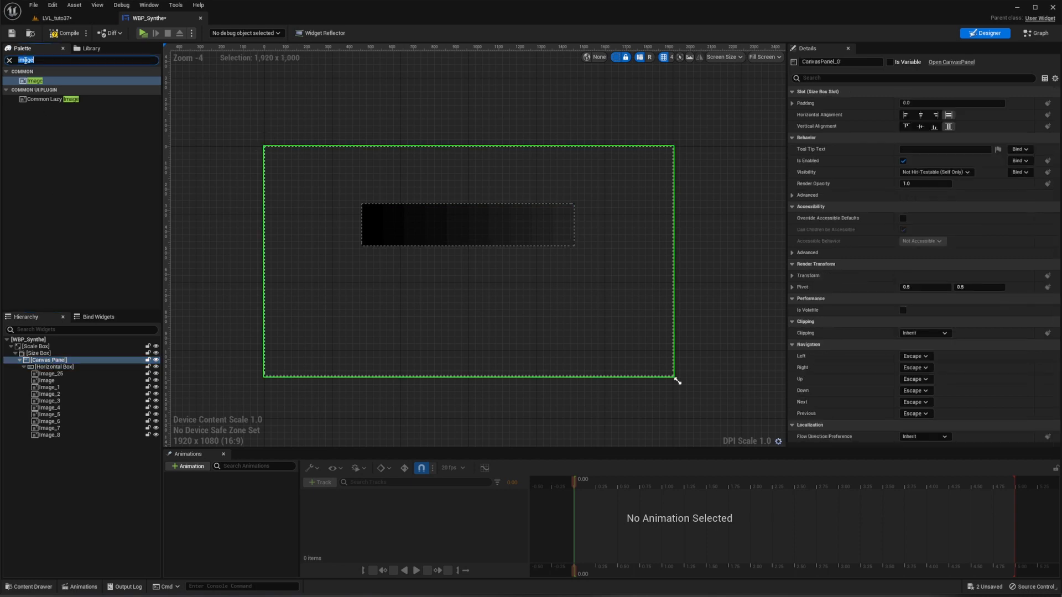
{"action": "type", "text": "text"}
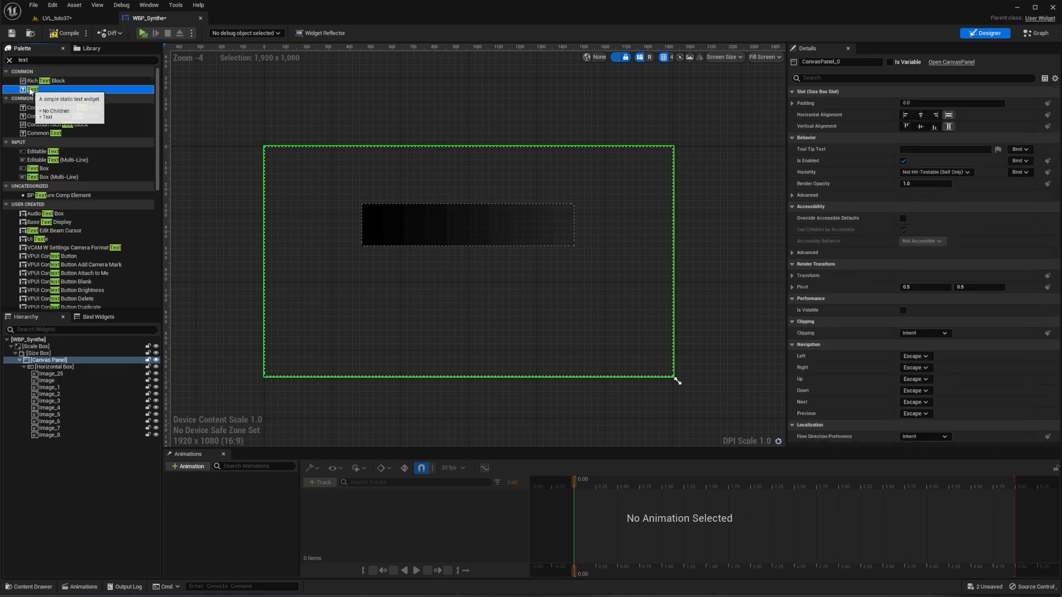
{"action": "left_click_drag", "start_coordinate": [33, 89], "coordinate": [51, 360]}
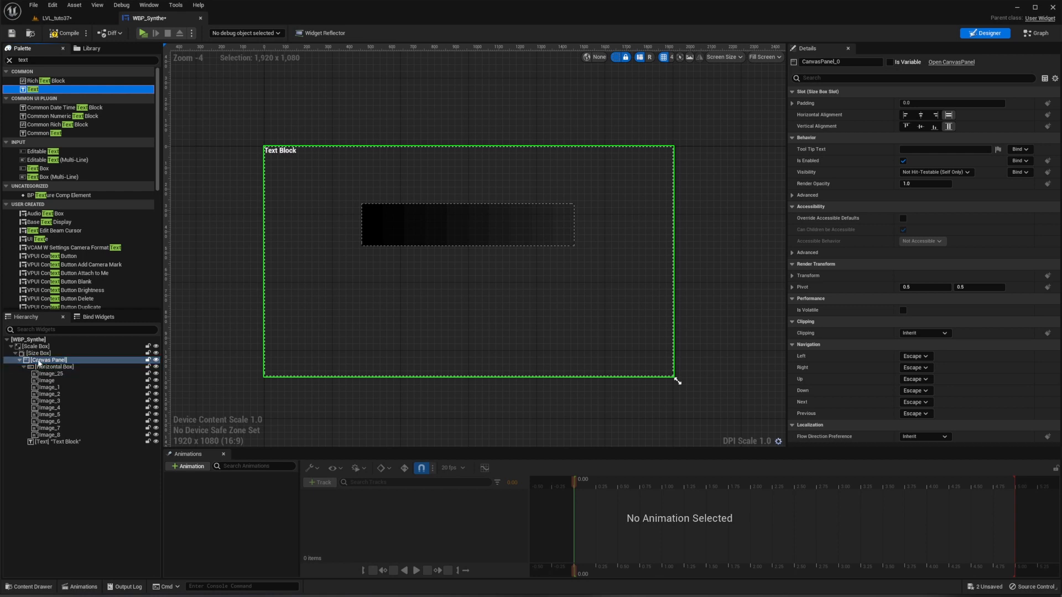
Step: Make the text block size to its content, with font size 150 and the text "Test sortie vidéo"
{"action": "left_click", "coordinate": [280, 151]}
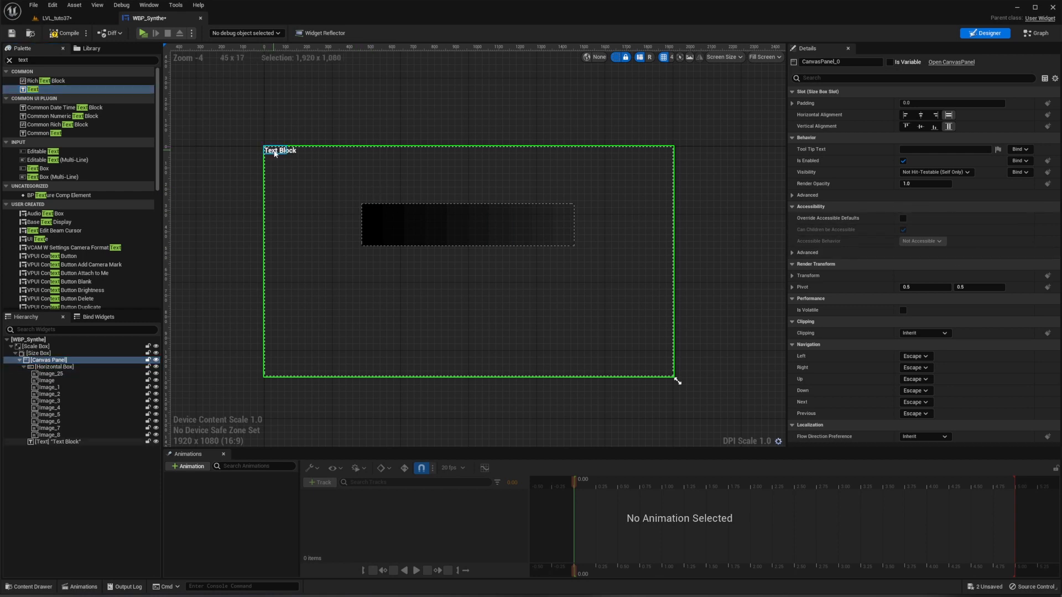
{"action": "left_click", "coordinate": [903, 172]}
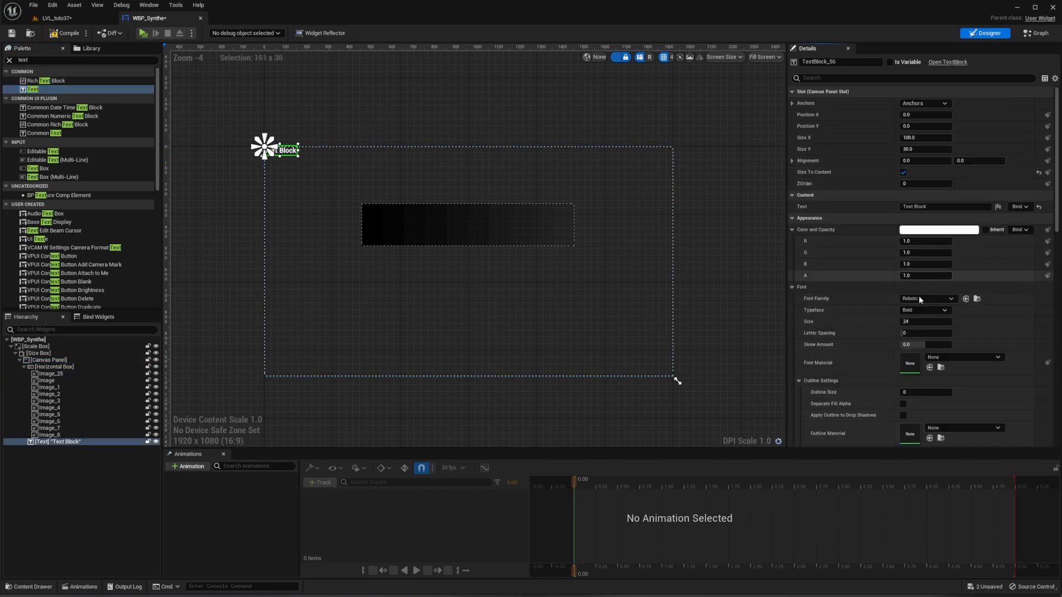
{"action": "left_click", "coordinate": [919, 324]}
{"action": "type", "text": "150"}
{"action": "key", "text": "Return"}
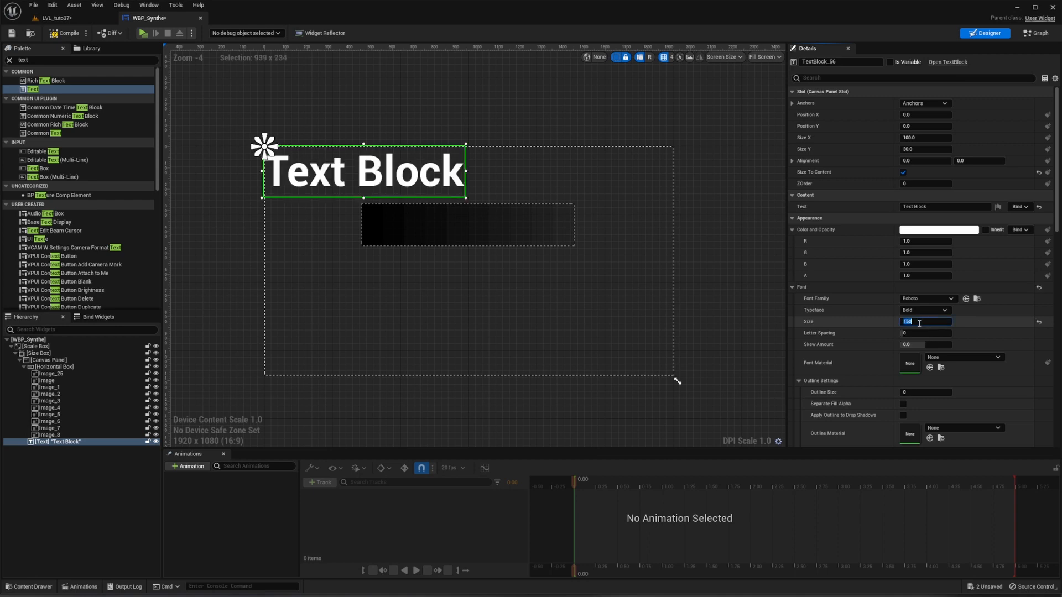
{"action": "left_click", "coordinate": [845, 208]}
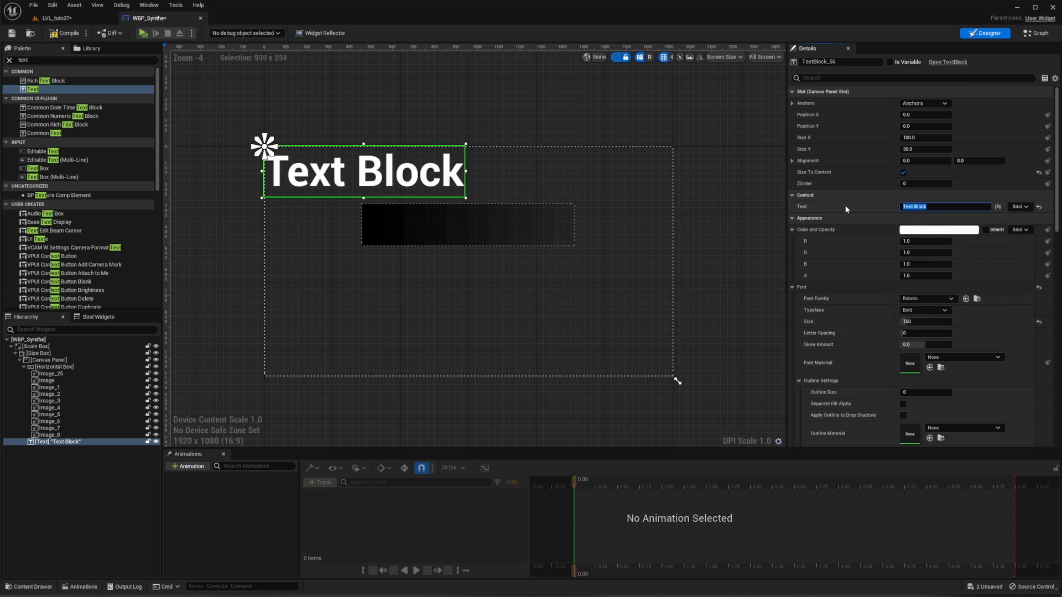
{"action": "type", "text": "Test sortie vidéo"}
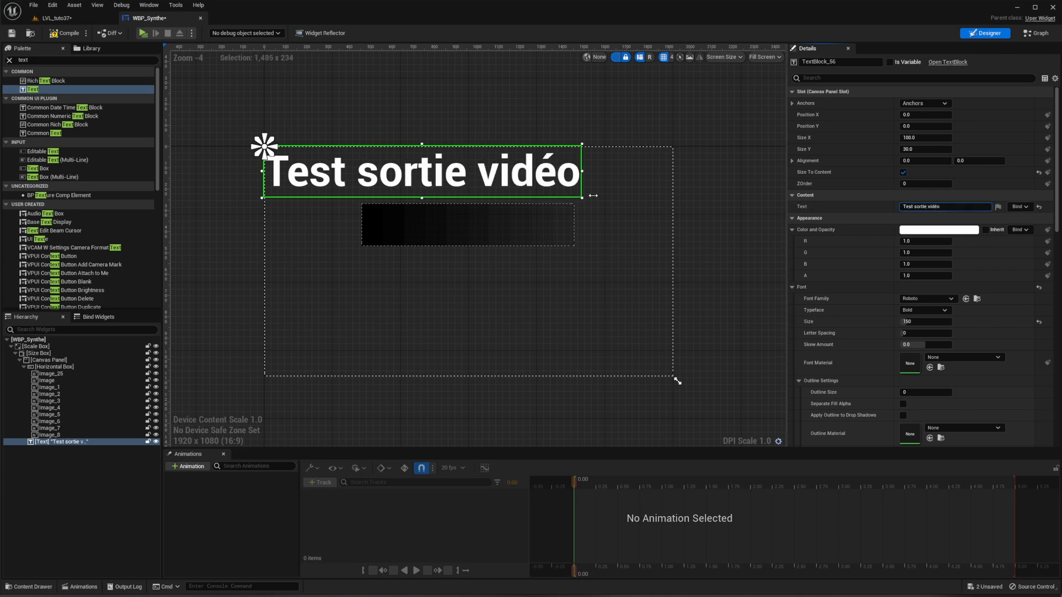
Step: Move the text block below the strips to about X 220, Y 584, and compile and save the widget blueprint
{"action": "left_click_drag", "start_coordinate": [423, 178], "coordinate": [470, 304]}
{"action": "left_click", "coordinate": [66, 33]}
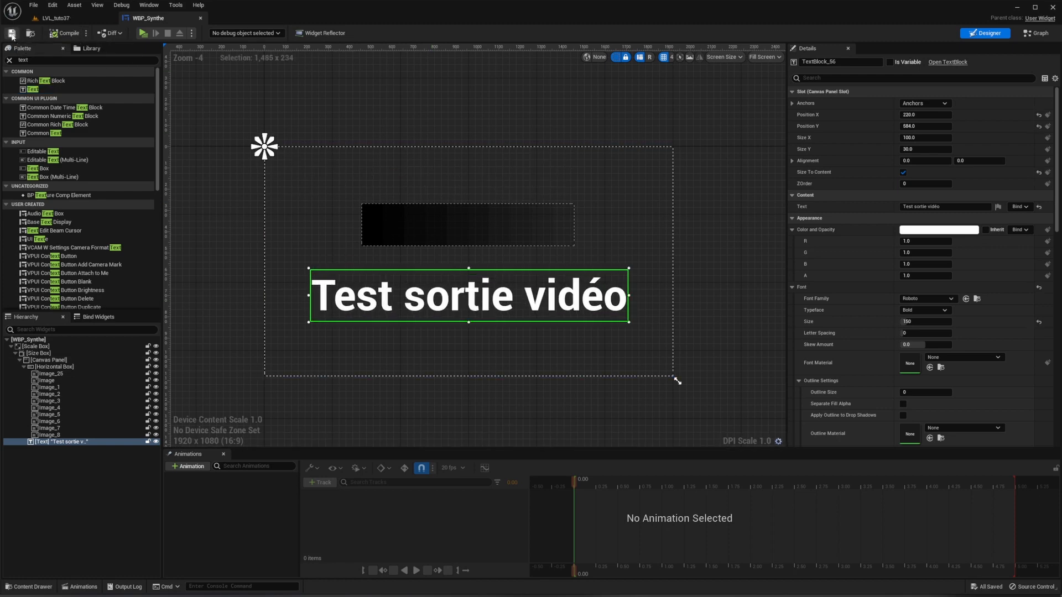
Step: Create an Actor Blueprint Class named BP_Synthe in the Tuto37 folder of the level editor's content
{"action": "left_click", "coordinate": [56, 18]}
{"action": "right_click", "coordinate": [304, 452]}
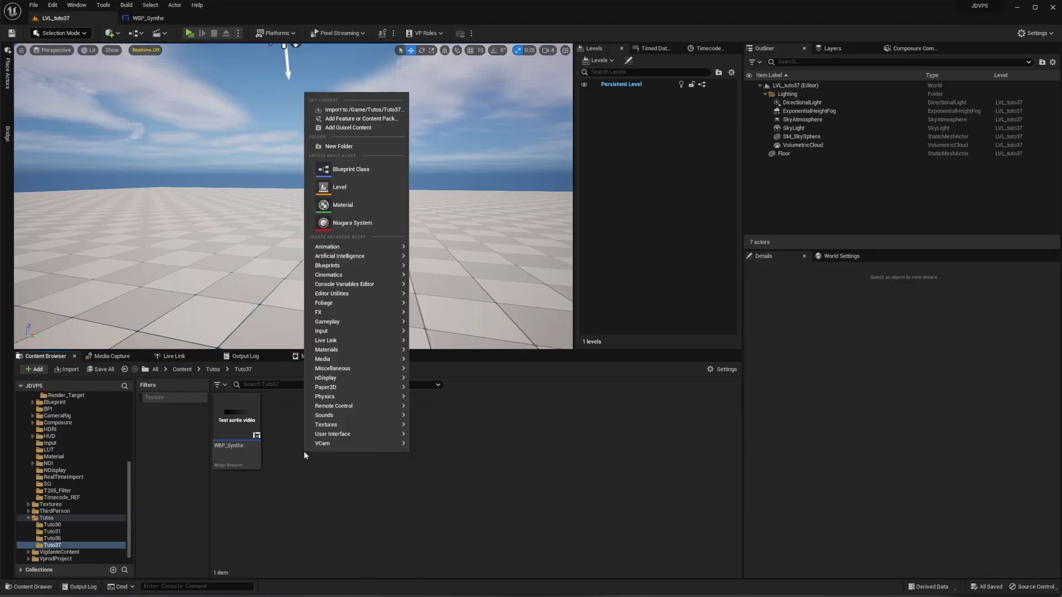
{"action": "left_click", "coordinate": [361, 170]}
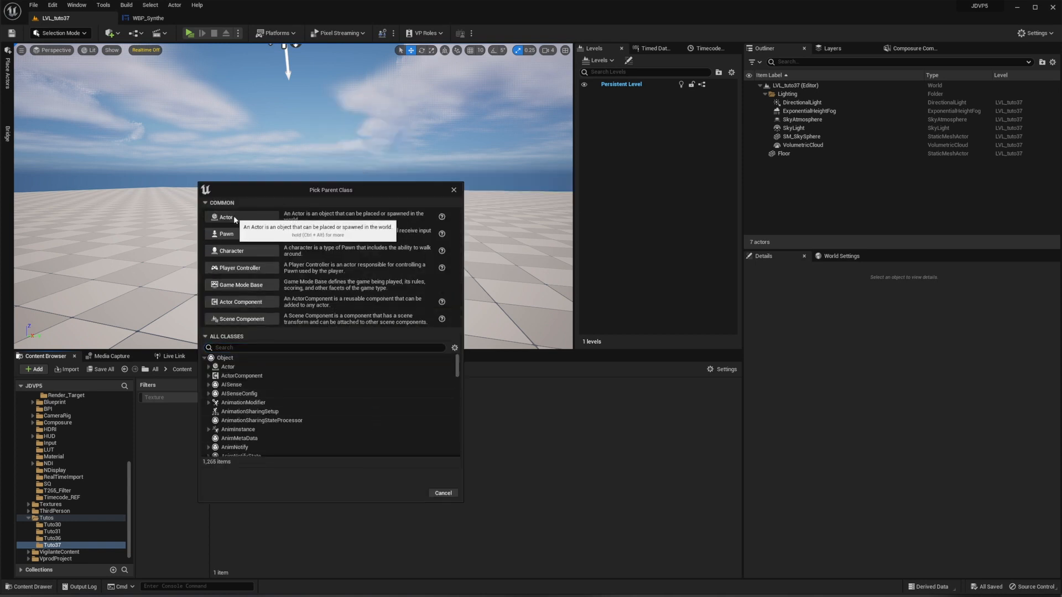
{"action": "left_click", "coordinate": [232, 219]}
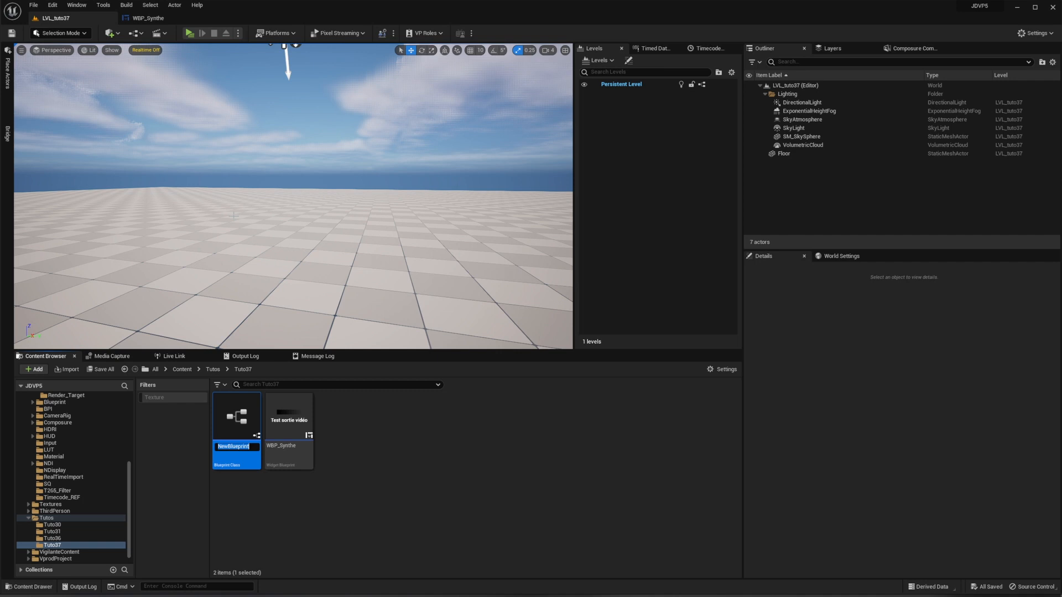
{"action": "type", "text": "BP_Synthe"}
{"action": "key", "text": "Return"}
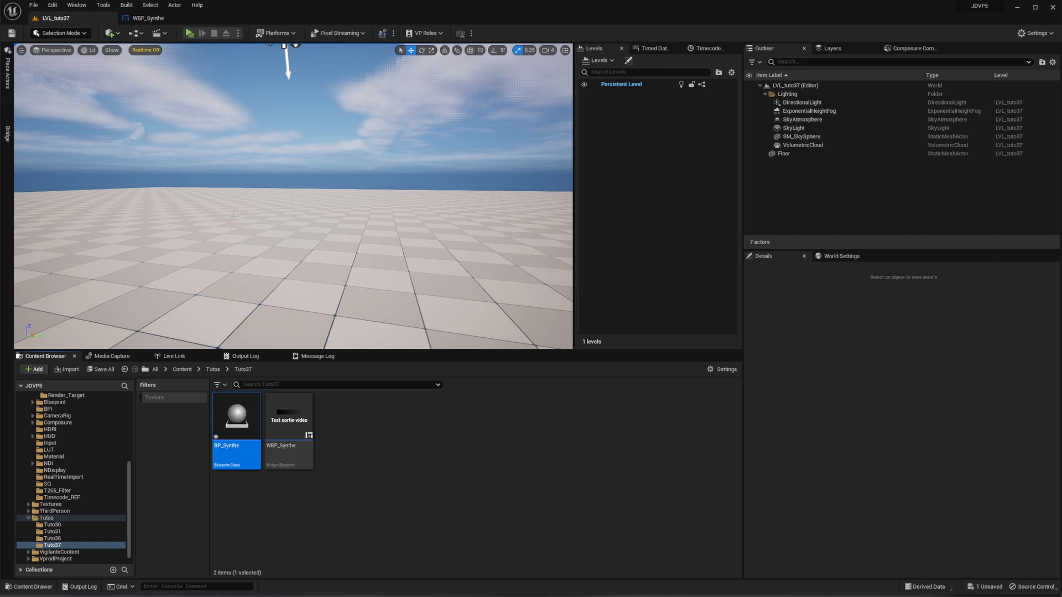
Step: Open the BP_Synthe event graph and delete the default ActorBeginOverlap and Tick events, keeping Event BeginPlay
{"action": "double_click", "coordinate": [236, 423]}
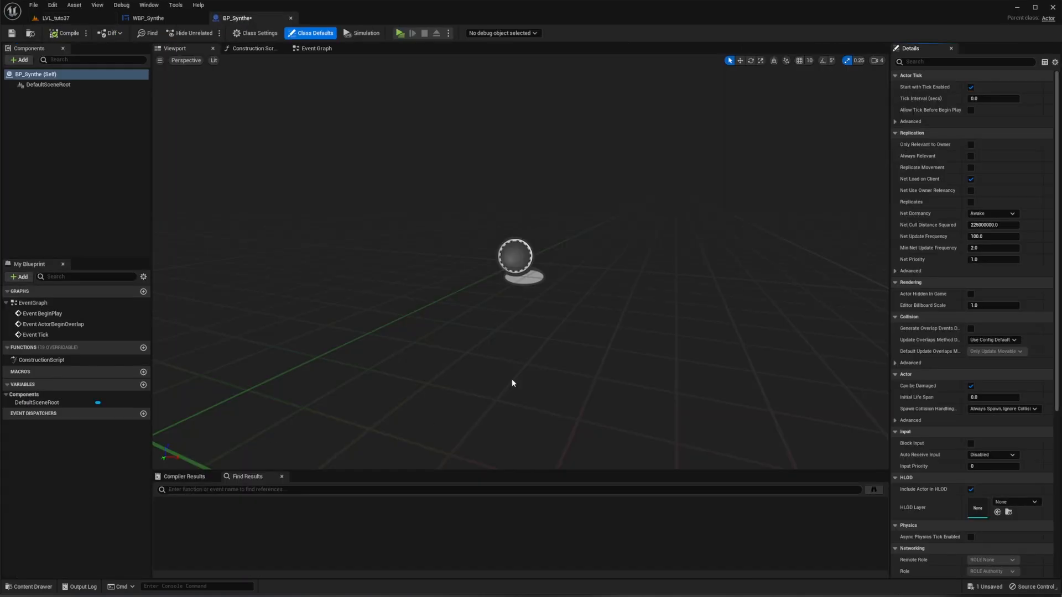
{"action": "left_click", "coordinate": [317, 48]}
{"action": "left_click_drag", "start_coordinate": [495, 218], "coordinate": [639, 379]}
{"action": "key", "text": "Delete"}
{"action": "right_click_drag", "start_coordinate": [553, 275], "coordinate": [390, 272]}
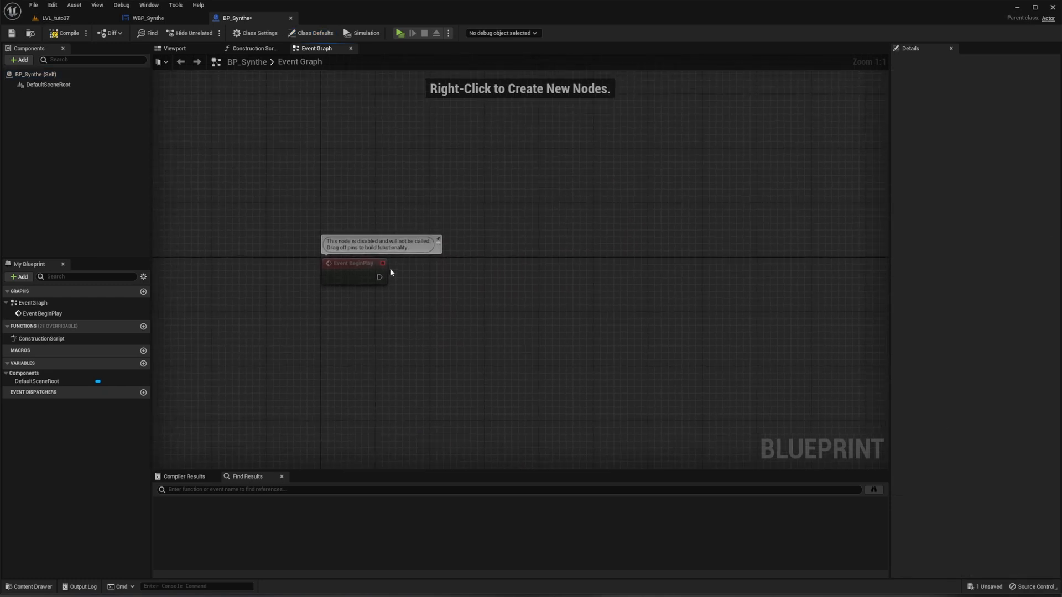
Step: Add a Create Widget node executed by Event BeginPlay and set its class to WBP_Synthe
{"action": "left_click_drag", "start_coordinate": [379, 275], "coordinate": [443, 275]}
{"action": "type", "text": "create"}
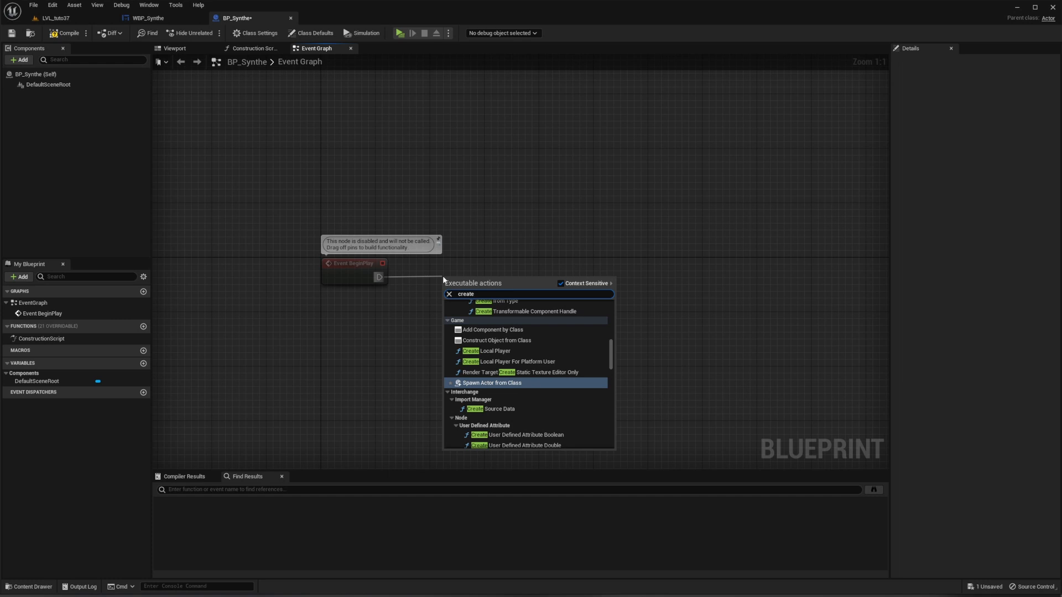
{"action": "type", "text": " widget"}
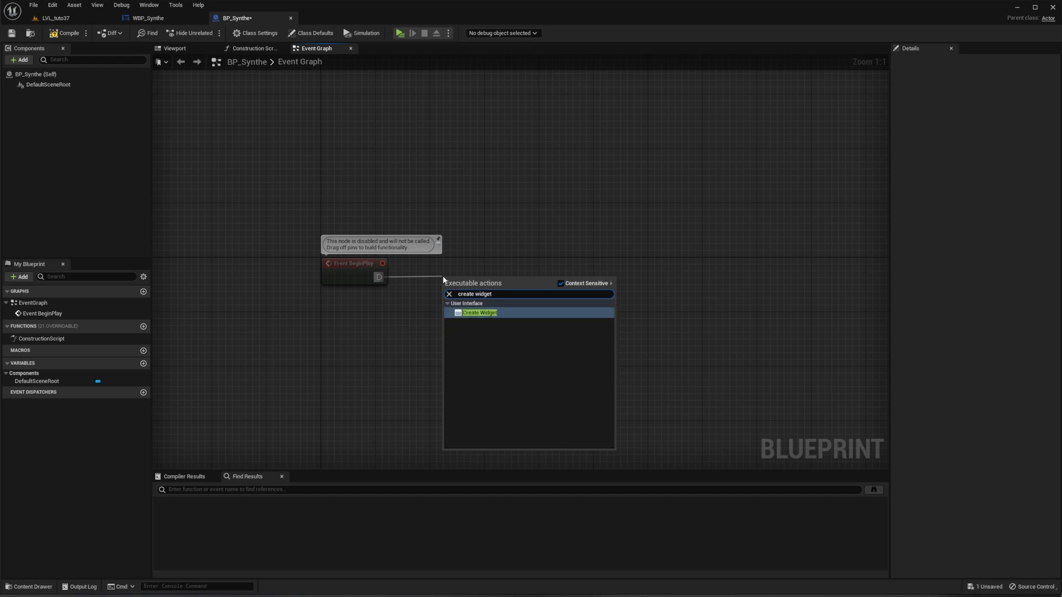
{"action": "key", "text": "Return"}
{"action": "left_click_drag", "start_coordinate": [481, 280], "coordinate": [458, 280]}
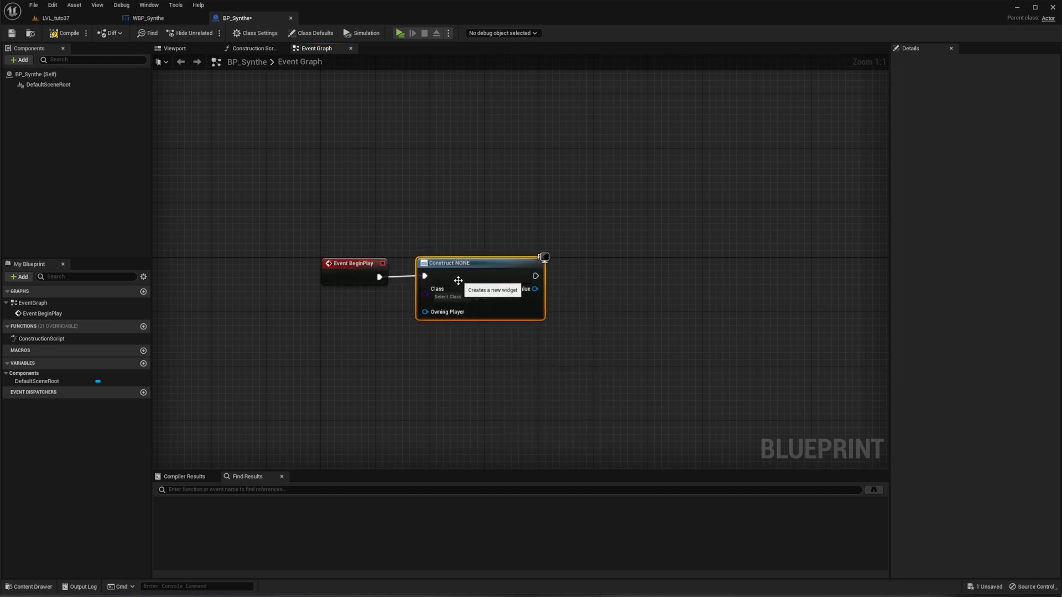
{"action": "left_click", "coordinate": [453, 298]}
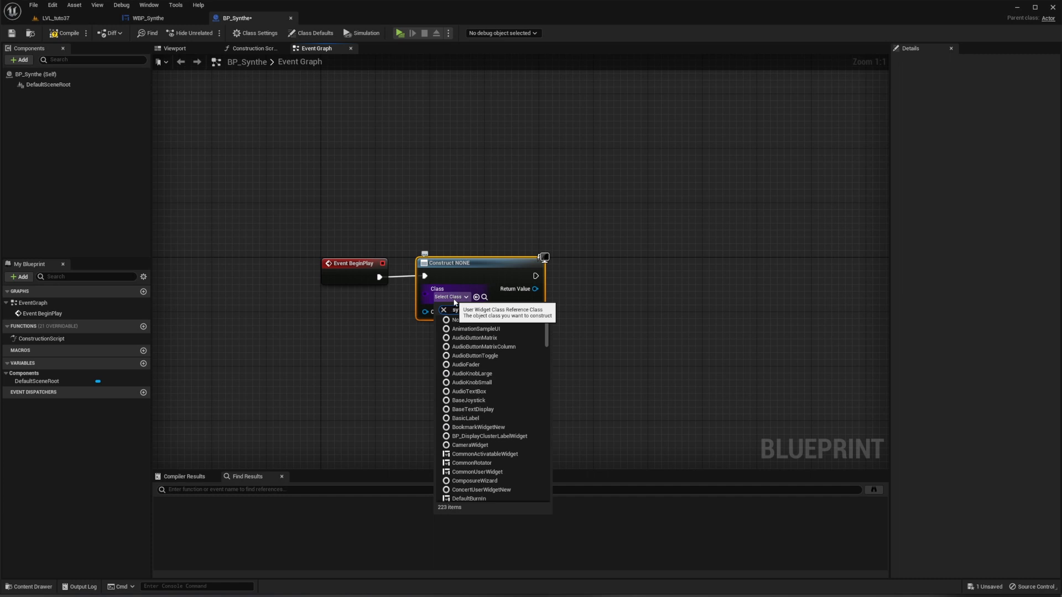
{"action": "type", "text": "synthe"}
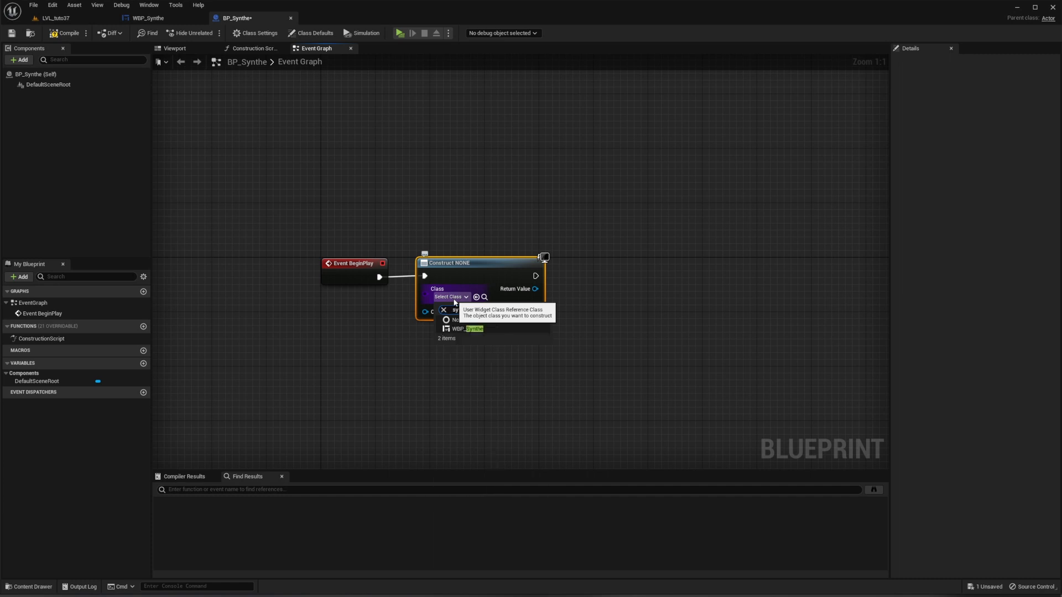
{"action": "left_click", "coordinate": [467, 329]}
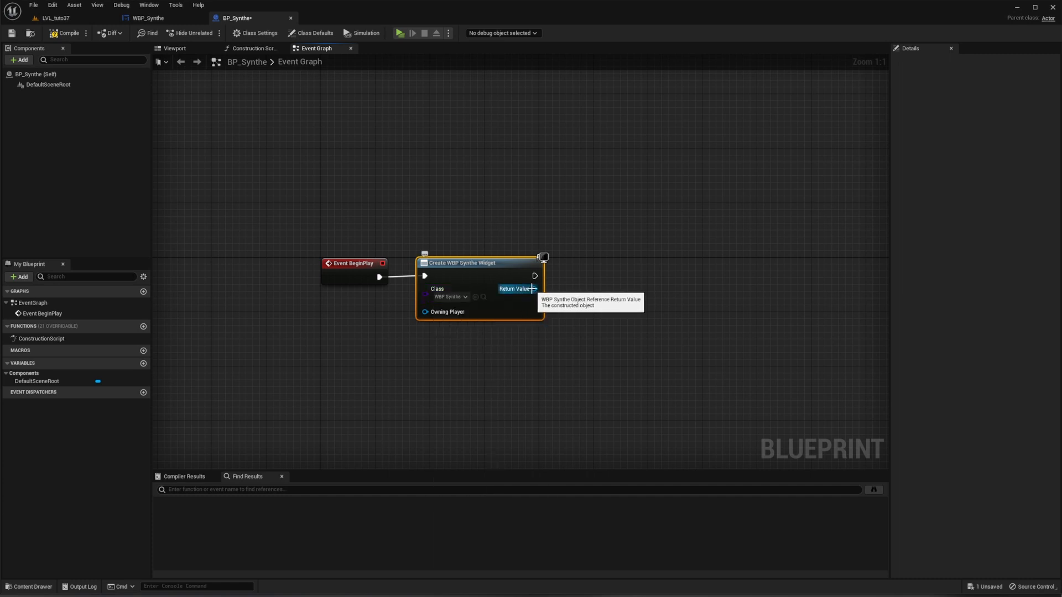
Step: Promote the Create Widget node's return value to a variable named WBP_Synthe
{"action": "left_click_drag", "start_coordinate": [532, 289], "coordinate": [591, 275]}
{"action": "left_click", "coordinate": [619, 343]}
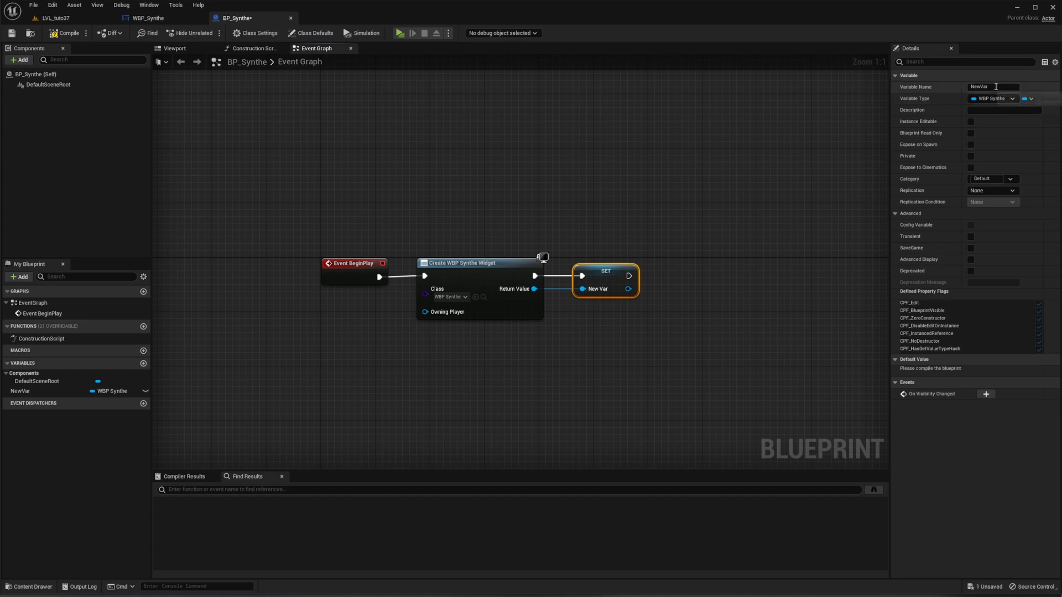
{"action": "left_click", "coordinate": [963, 87]}
{"action": "type", "text": "WBP_Synthe"}
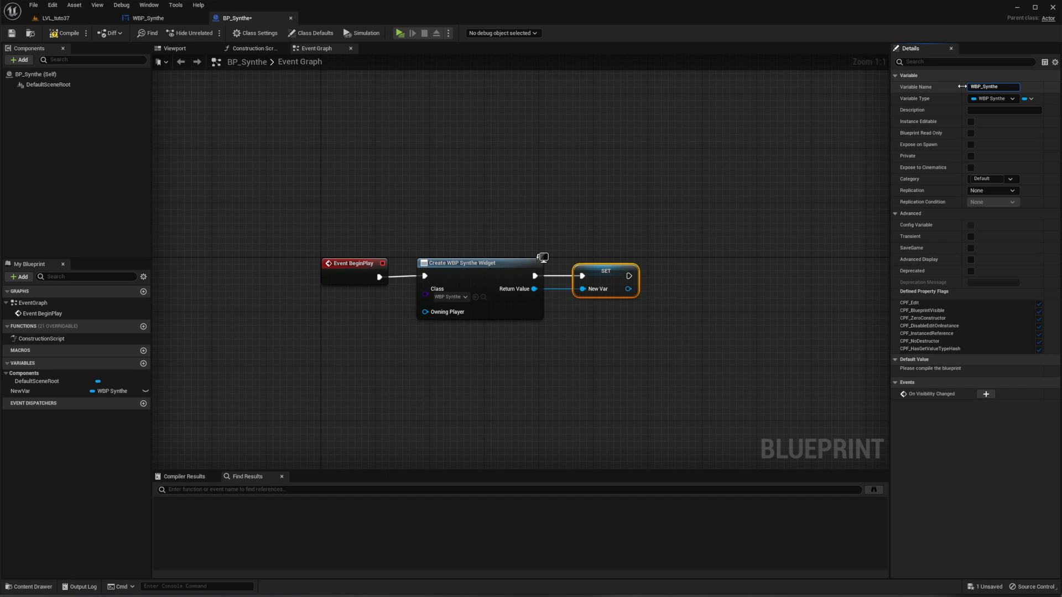
{"action": "key", "text": "Return"}
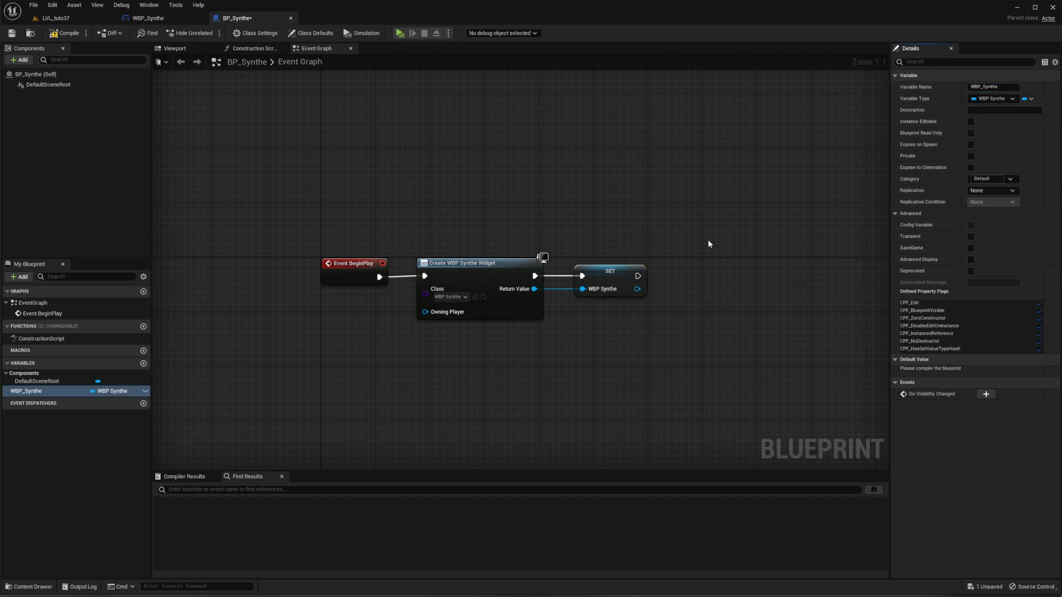
Step: Add an Add to Viewport node targeting the WBP_Synthe variable after its SET node, and compile and save the blueprint
{"action": "left_click_drag", "start_coordinate": [638, 289], "coordinate": [675, 289]}
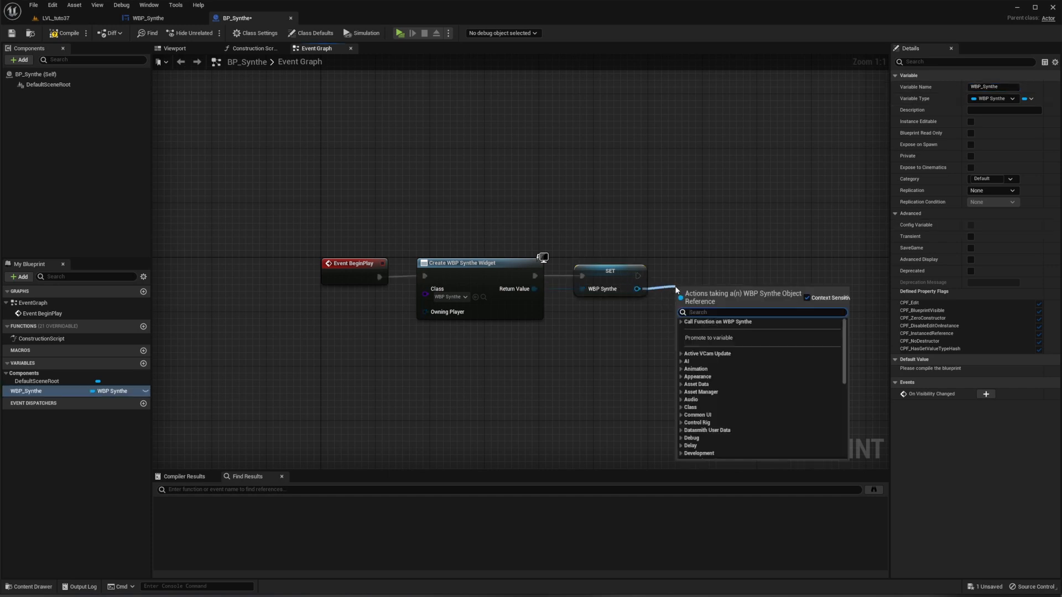
{"action": "type", "text": "add to viewport"}
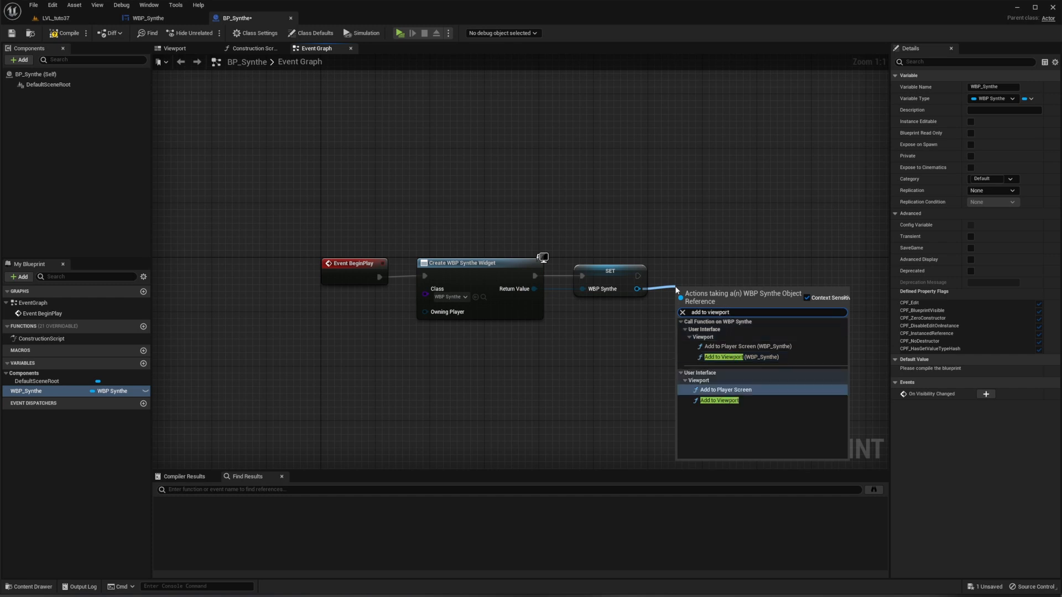
{"action": "key", "text": "Return"}
{"action": "left_click_drag", "start_coordinate": [686, 293], "coordinate": [686, 259]}
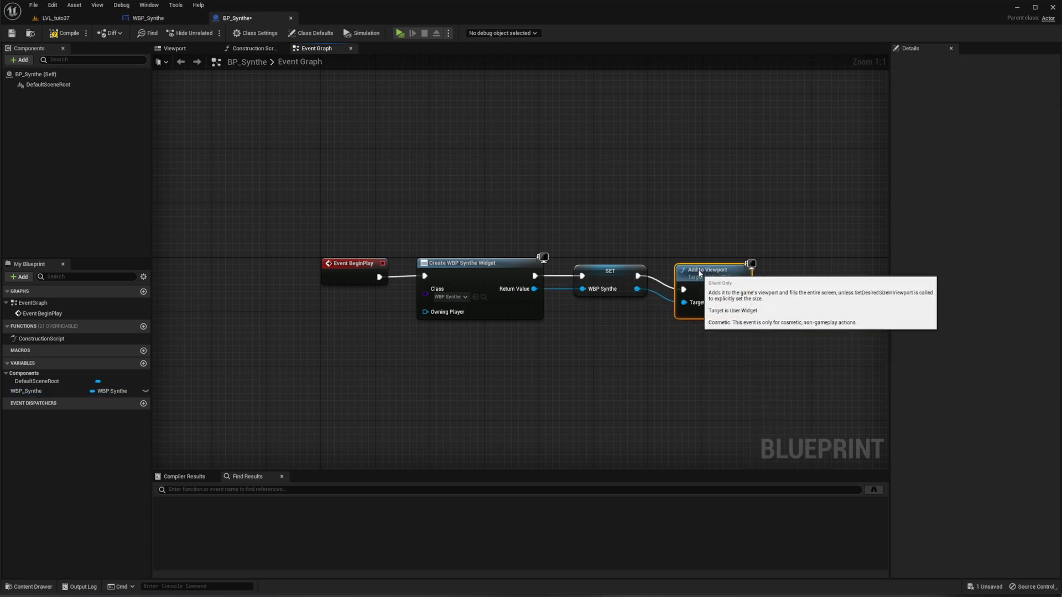
{"action": "left_click", "coordinate": [72, 37]}
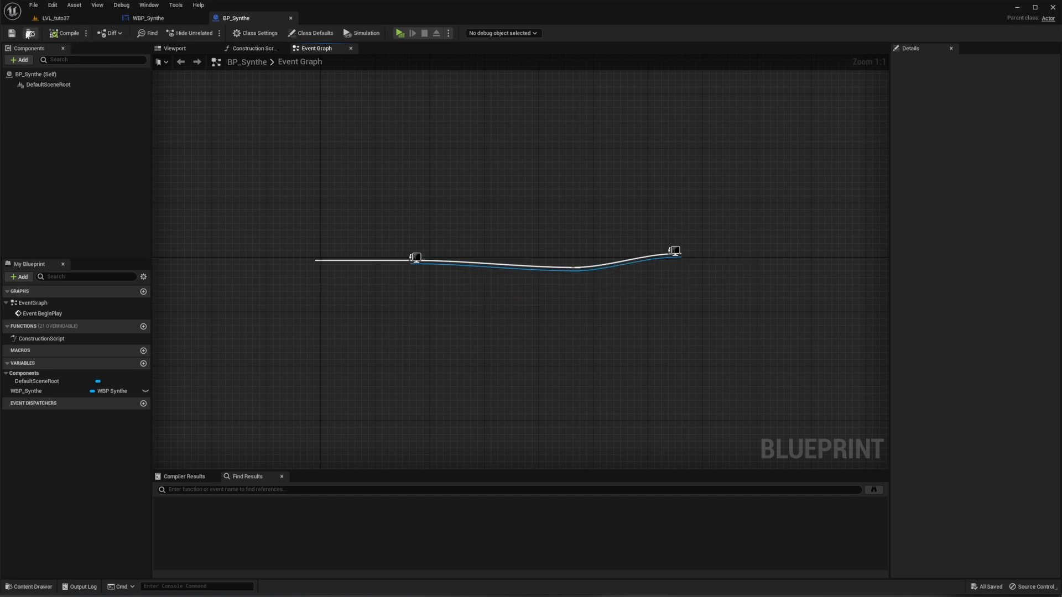
Step: Place the BP_Synthe actor on the floor in LVL_tuto37 and play the level to preview the widget overlay
{"action": "left_click", "coordinate": [55, 18]}
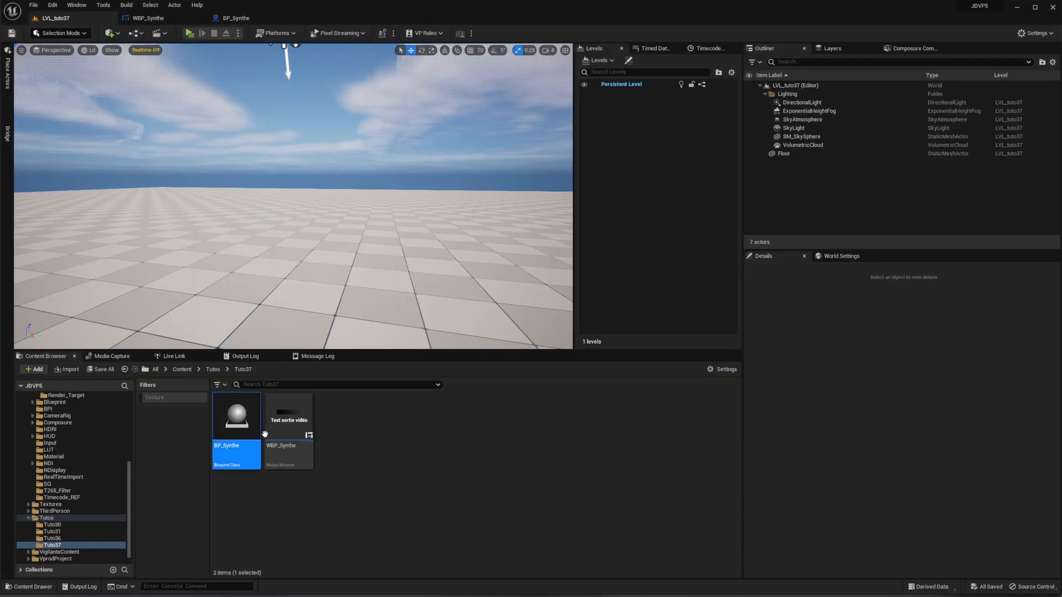
{"action": "left_click_drag", "start_coordinate": [237, 420], "coordinate": [296, 268]}
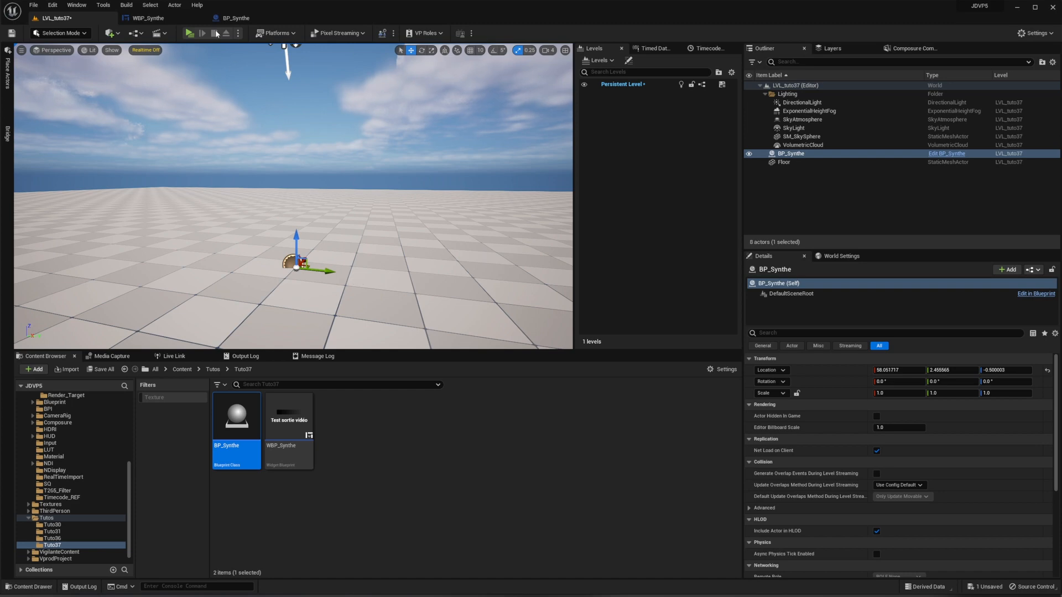
{"action": "left_click", "coordinate": [189, 33]}
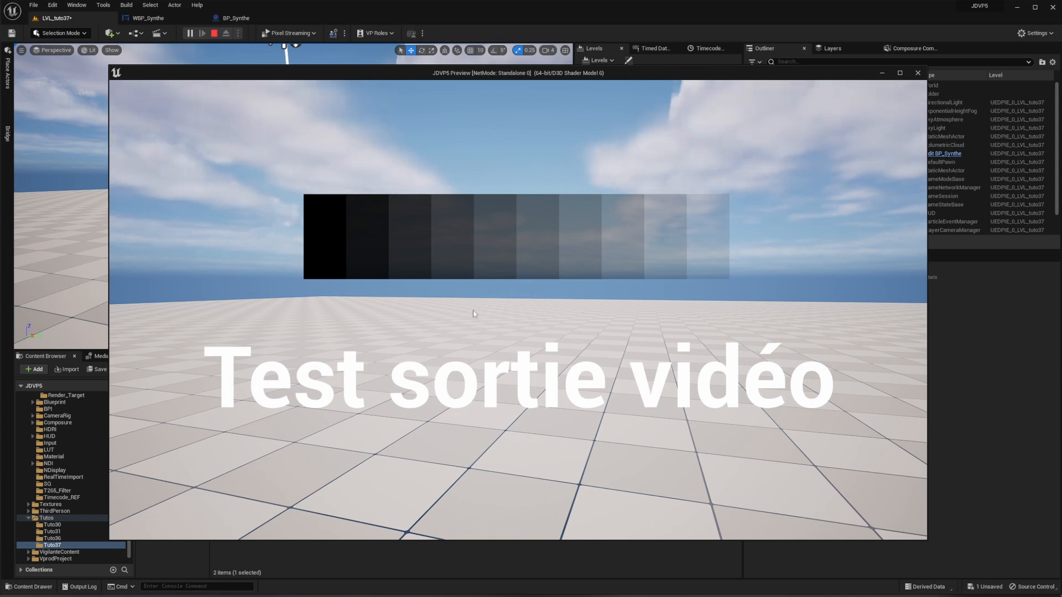
{"action": "left_click", "coordinate": [919, 73]}
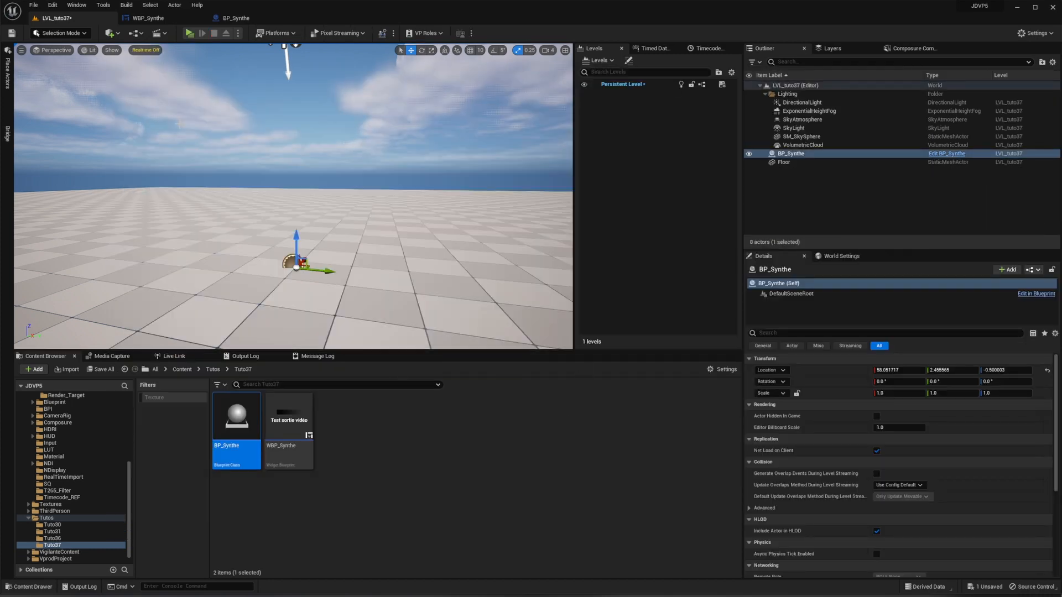
{"action": "left_click", "coordinate": [807, 205]}
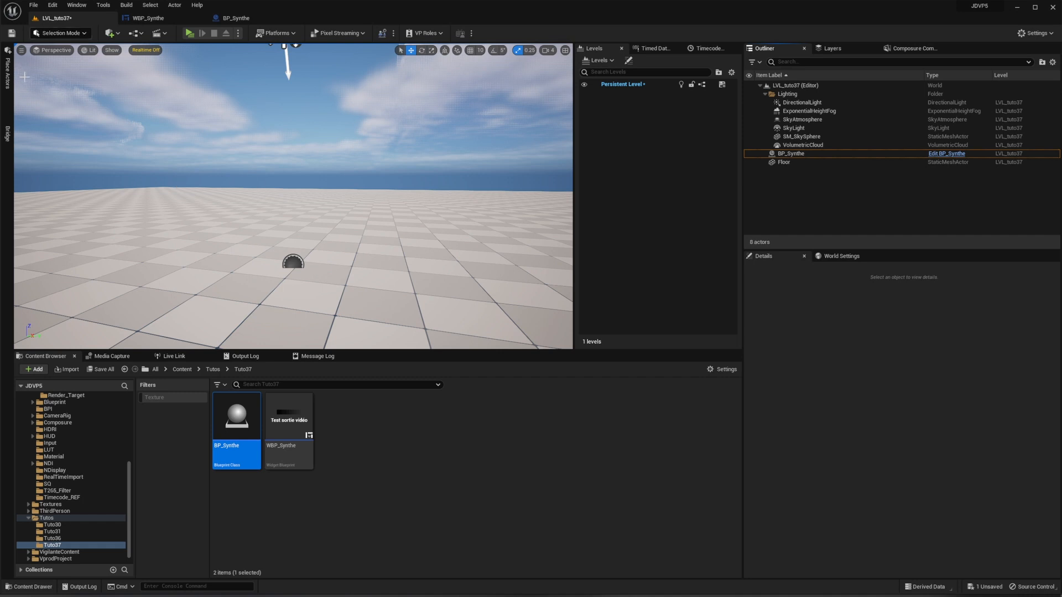
Step: Find the Post Process Volume actor and place it in the level near BP_Synthe
{"action": "left_click", "coordinate": [8, 72]}
{"action": "type", "text": "post"}
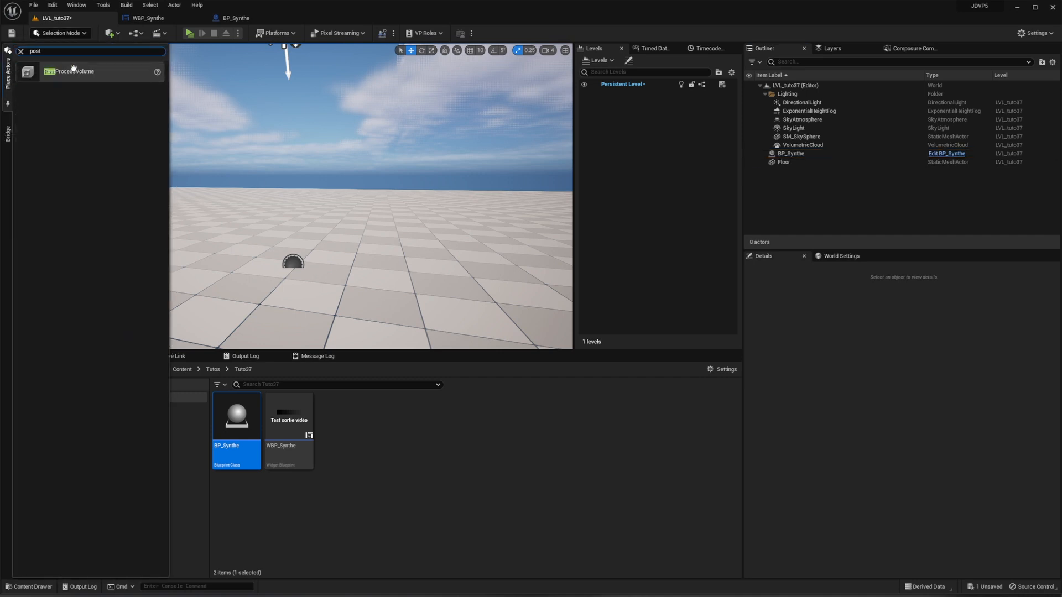
{"action": "left_click_drag", "start_coordinate": [73, 69], "coordinate": [297, 285]}
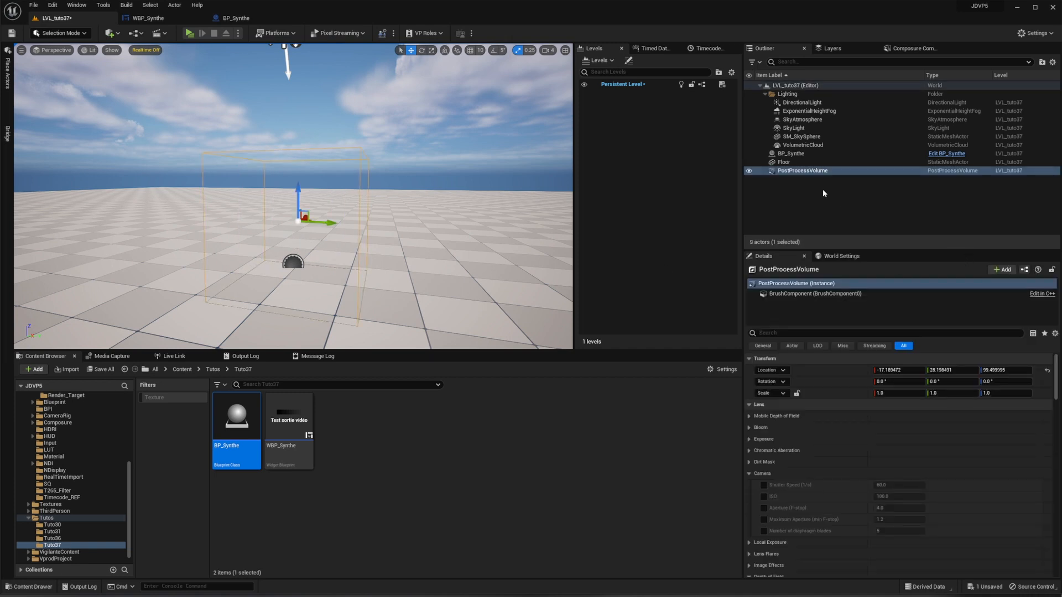
Step: Enable Infinite Extent (Unbound) on the PostProcessVolume and move the volume straight down below the floor
{"action": "left_click", "coordinate": [813, 171]}
{"action": "left_click", "coordinate": [797, 333]}
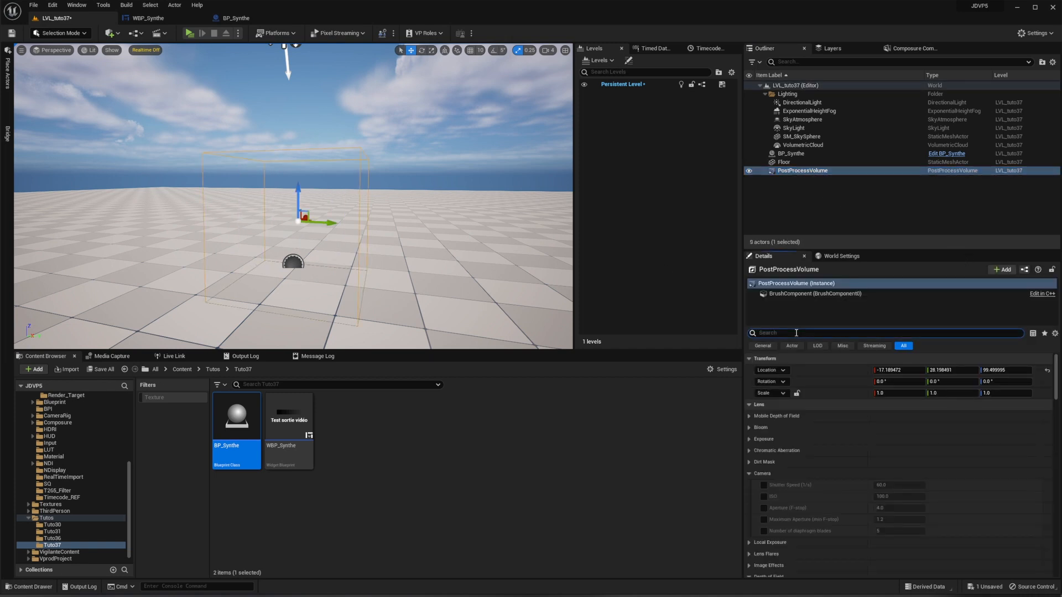
{"action": "type", "text": "unboun"}
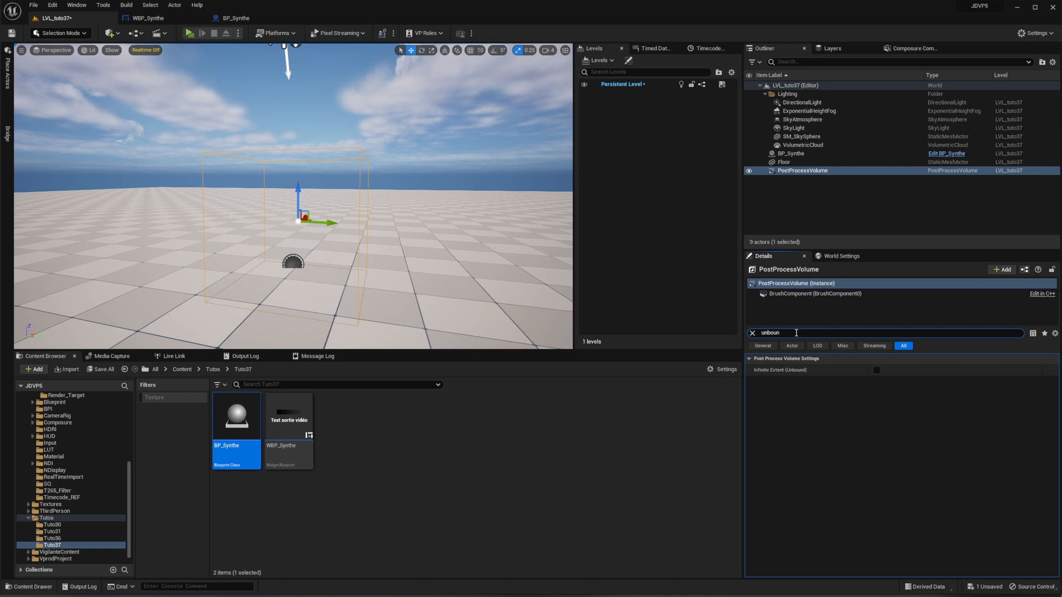
{"action": "left_click", "coordinate": [877, 370]}
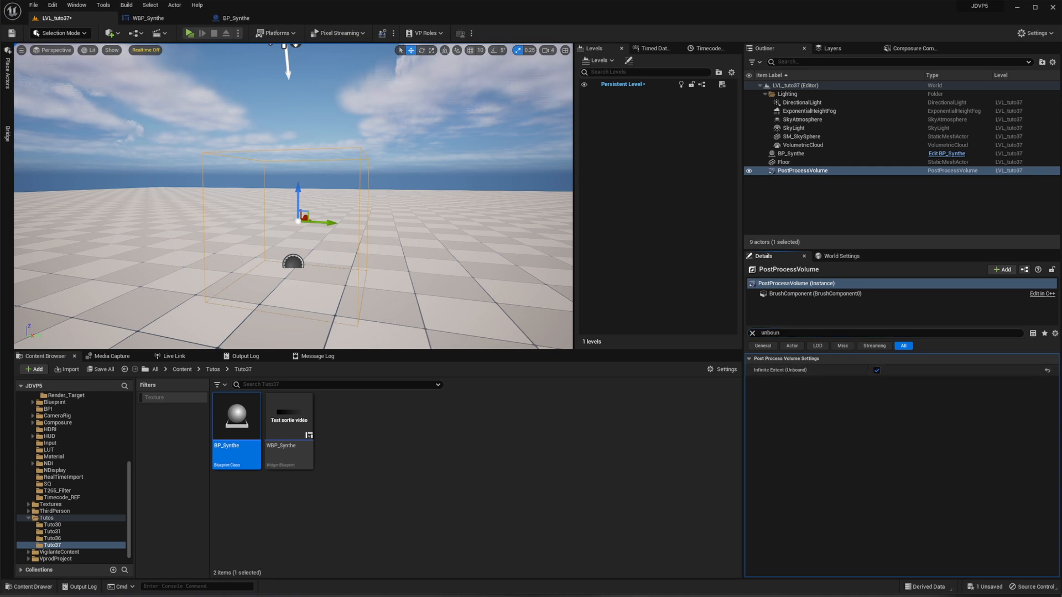
{"action": "left_click_drag", "start_coordinate": [209, 237], "coordinate": [263, 238]}
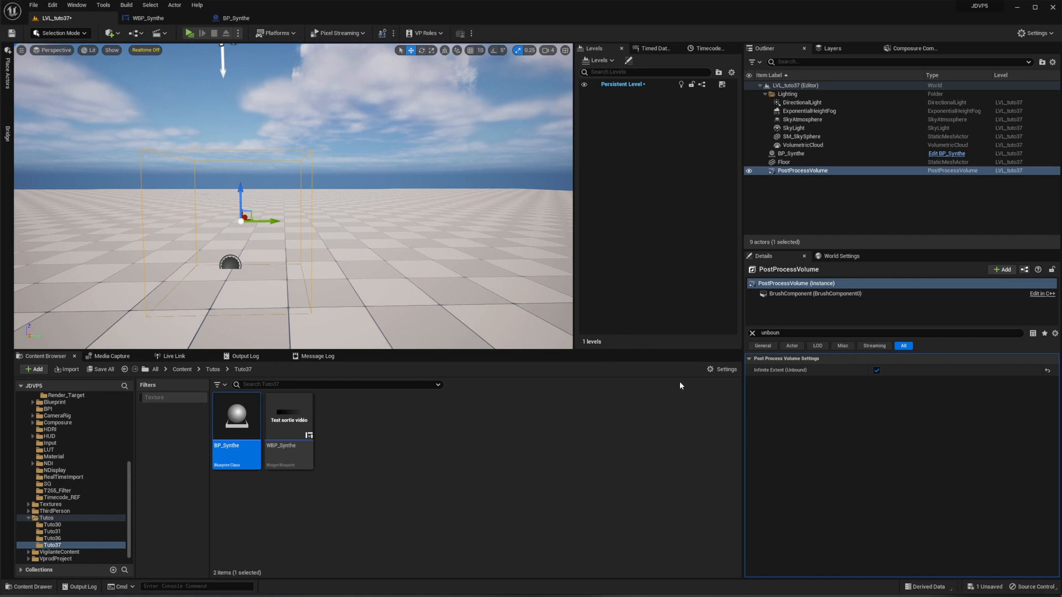
{"action": "left_click_drag", "start_coordinate": [241, 191], "coordinate": [242, 348]}
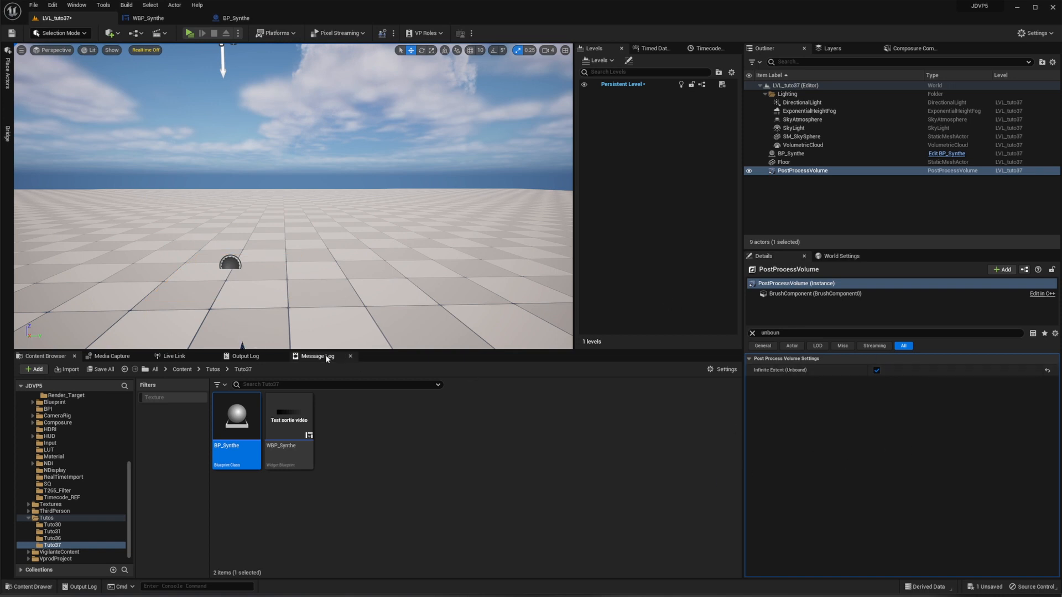
Step: Add one element to the PostProcessVolume's Post Process Materials array as an asset reference
{"action": "left_click", "coordinate": [773, 334]}
{"action": "type", "text": "material"}
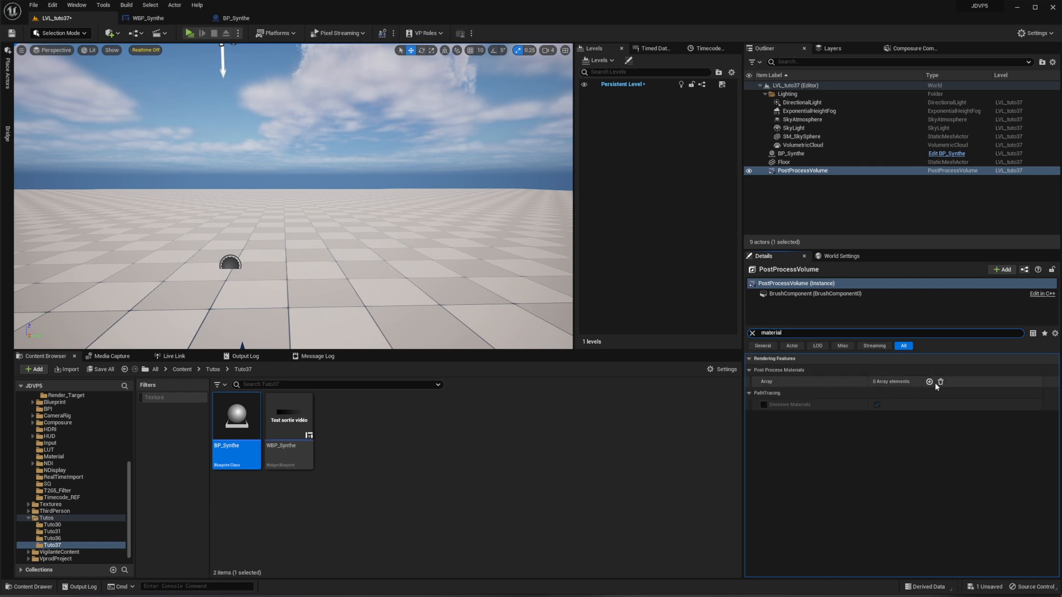
{"action": "left_click", "coordinate": [929, 383]}
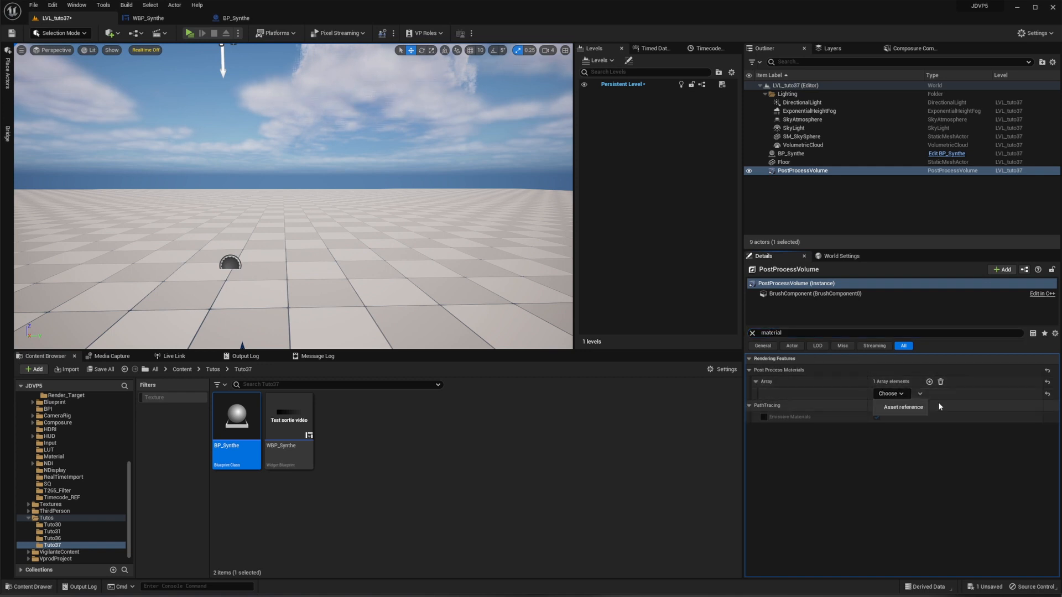
{"action": "left_click", "coordinate": [904, 409]}
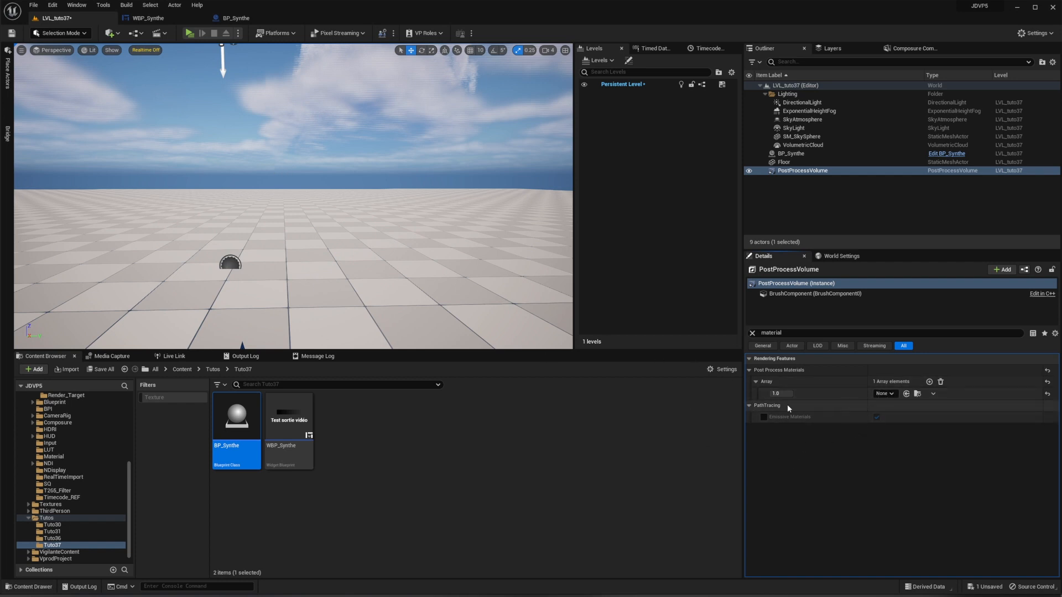
Step: Limit the asset view to textures and list those of the whole Content folder
{"action": "left_click", "coordinate": [224, 384]}
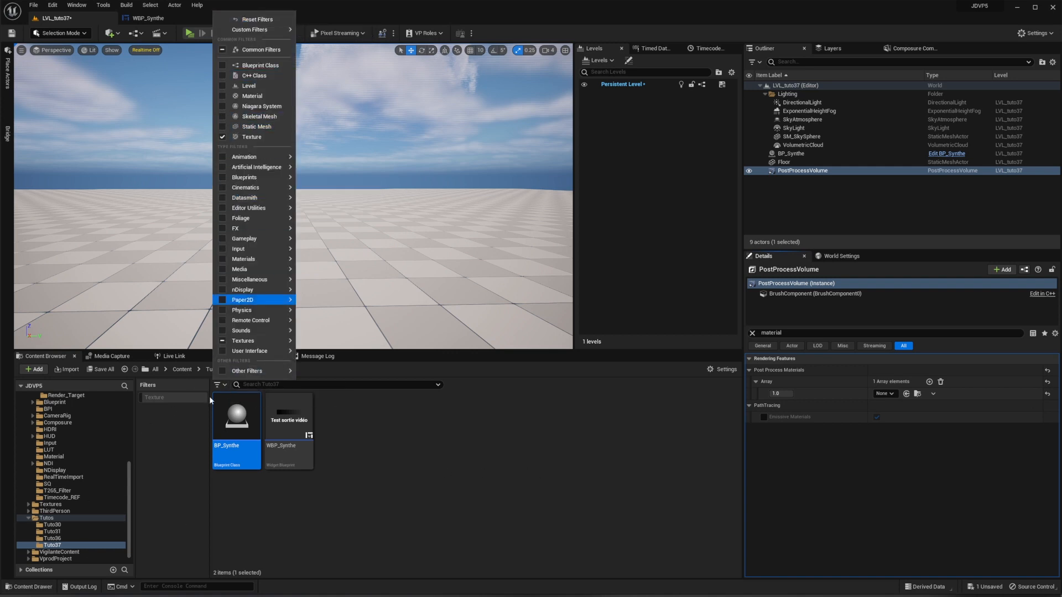
{"action": "left_click", "coordinate": [170, 397]}
{"action": "scroll", "coordinate": [98, 408], "scroll_direction": "up", "scroll_amount": 5}
{"action": "scroll", "coordinate": [97, 408], "scroll_direction": "up", "scroll_amount": 3}
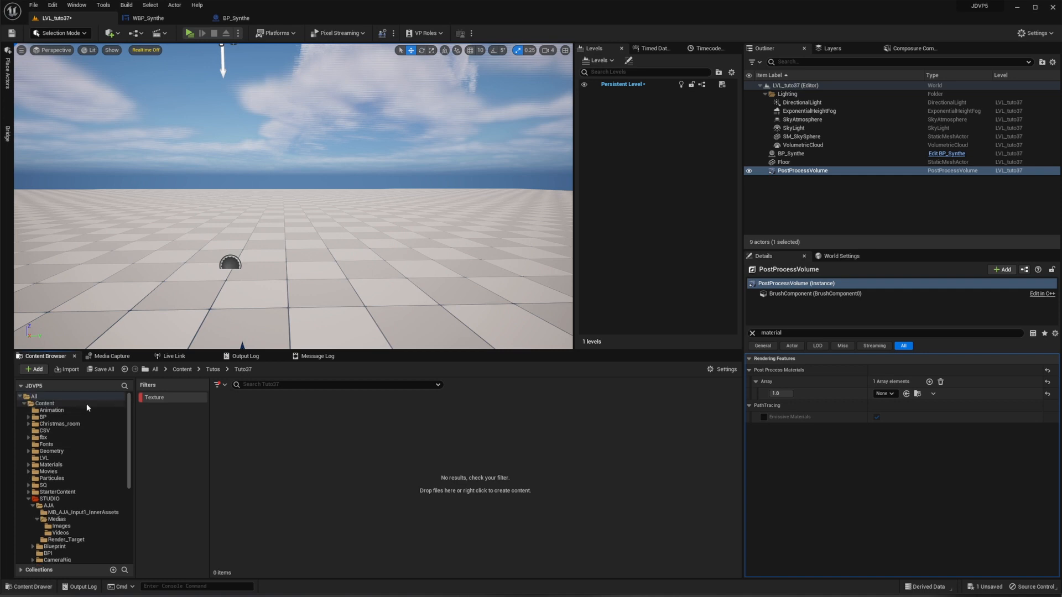
{"action": "left_click", "coordinate": [86, 403]}
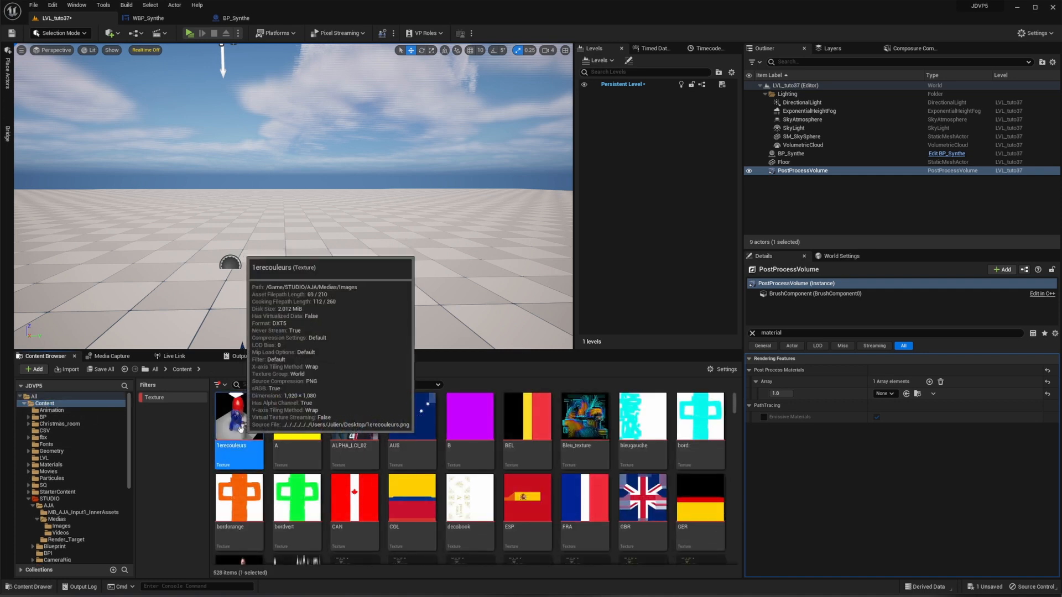
Step: Create a material from the 1erecouleurs texture and name it M_Synthe
{"action": "right_click", "coordinate": [252, 424]}
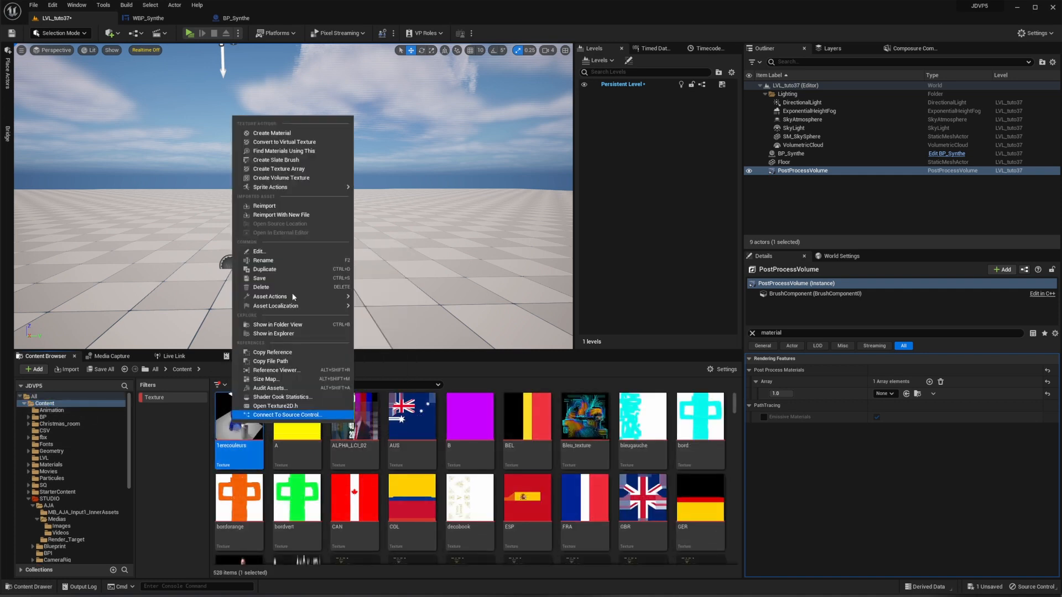
{"action": "left_click", "coordinate": [277, 133]}
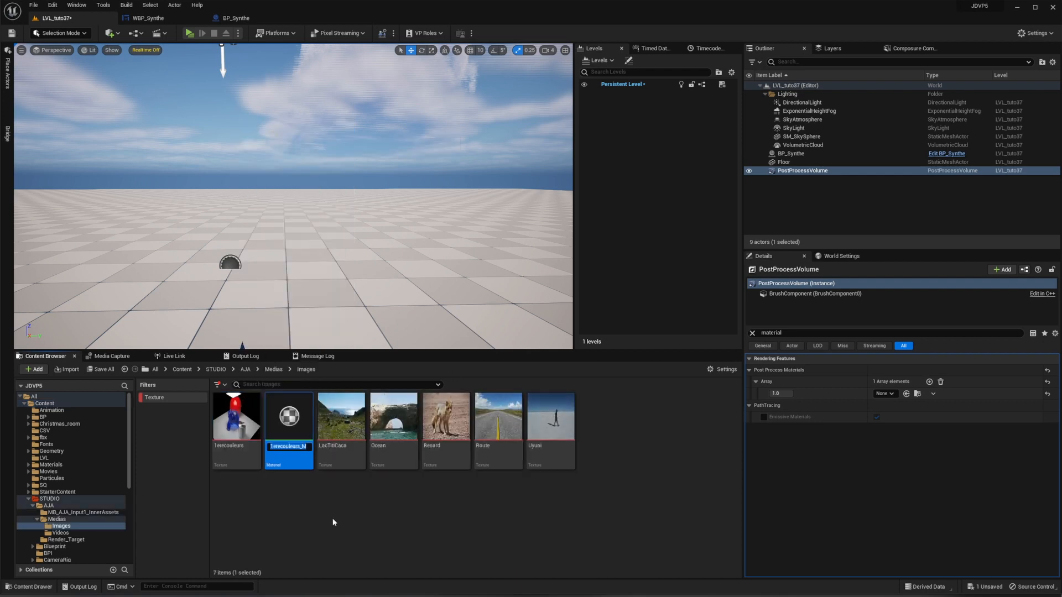
{"action": "type", "text": "M_Synthe"}
{"action": "key", "text": "Escape"}
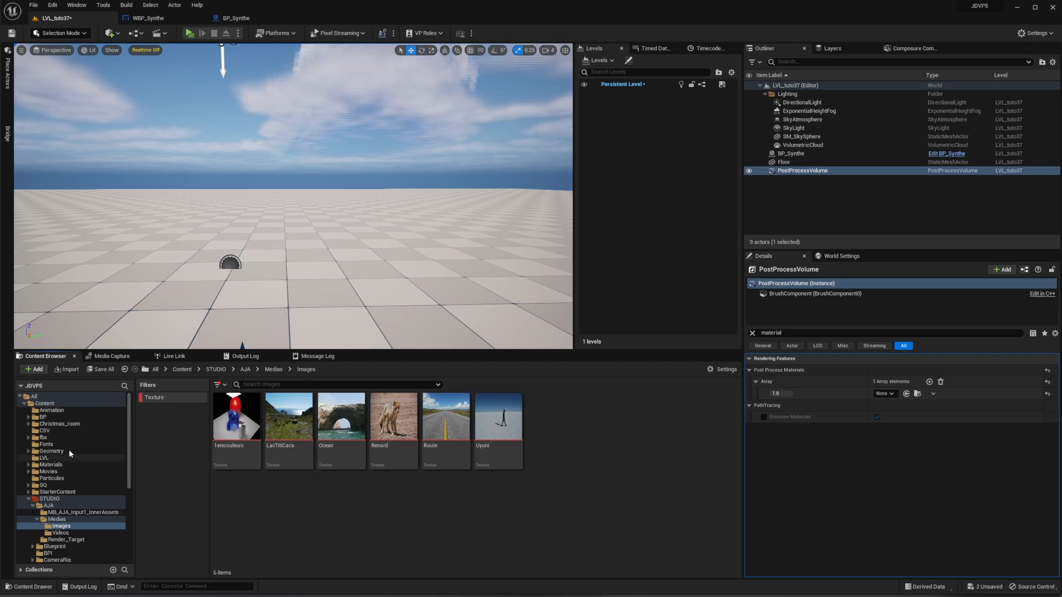
Step: Turn off the texture filter and move the M_Synthe material to the Tutos/Tuto37 folder
{"action": "left_click", "coordinate": [160, 398]}
{"action": "left_click", "coordinate": [358, 452]}
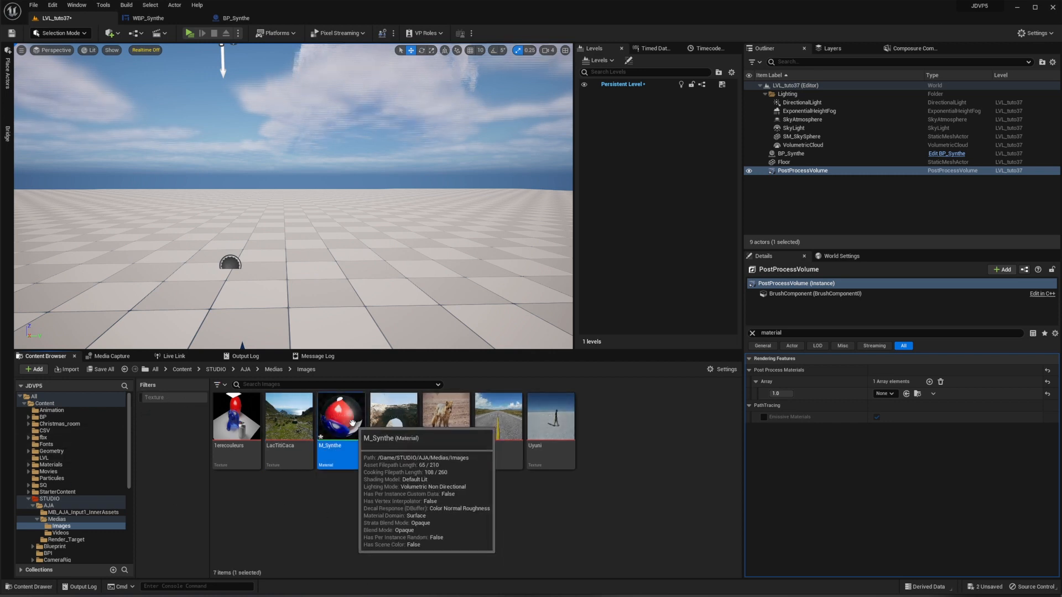
{"action": "scroll", "coordinate": [91, 499], "scroll_direction": "down", "scroll_amount": 5}
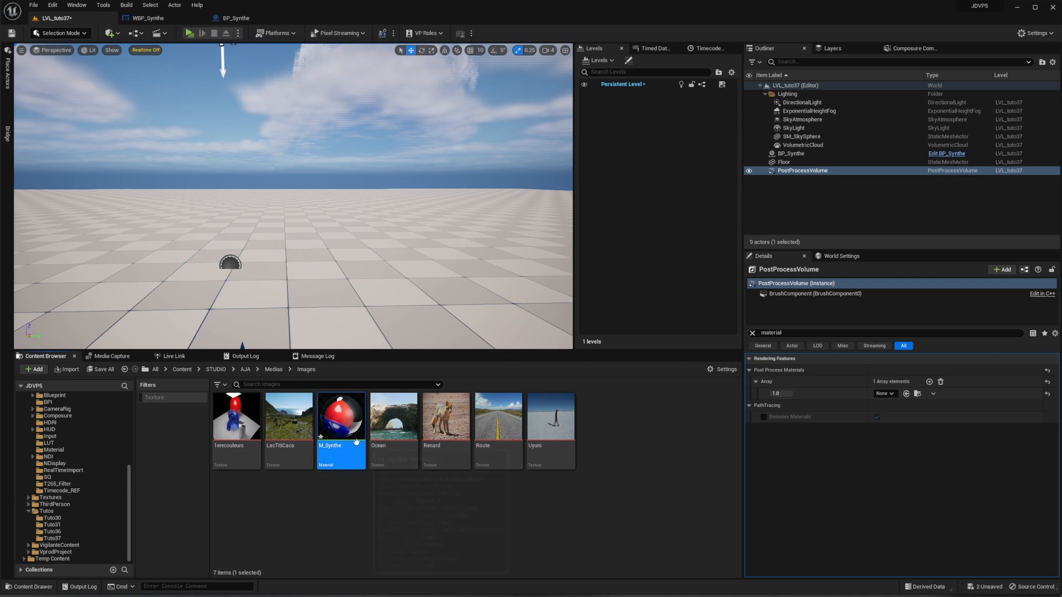
{"action": "left_click_drag", "start_coordinate": [343, 437], "coordinate": [69, 539]}
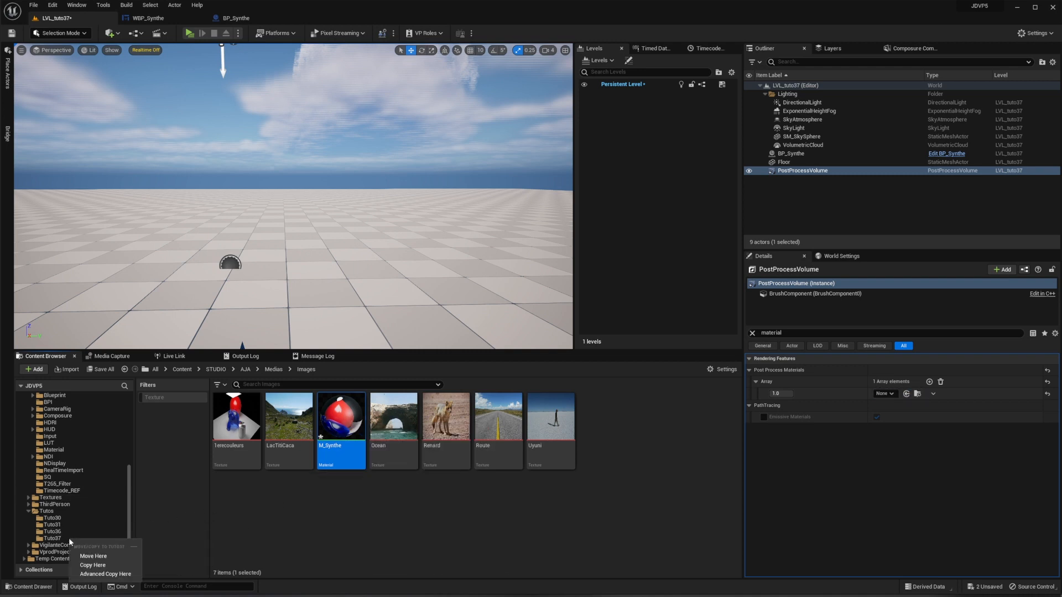
{"action": "left_click", "coordinate": [92, 552]}
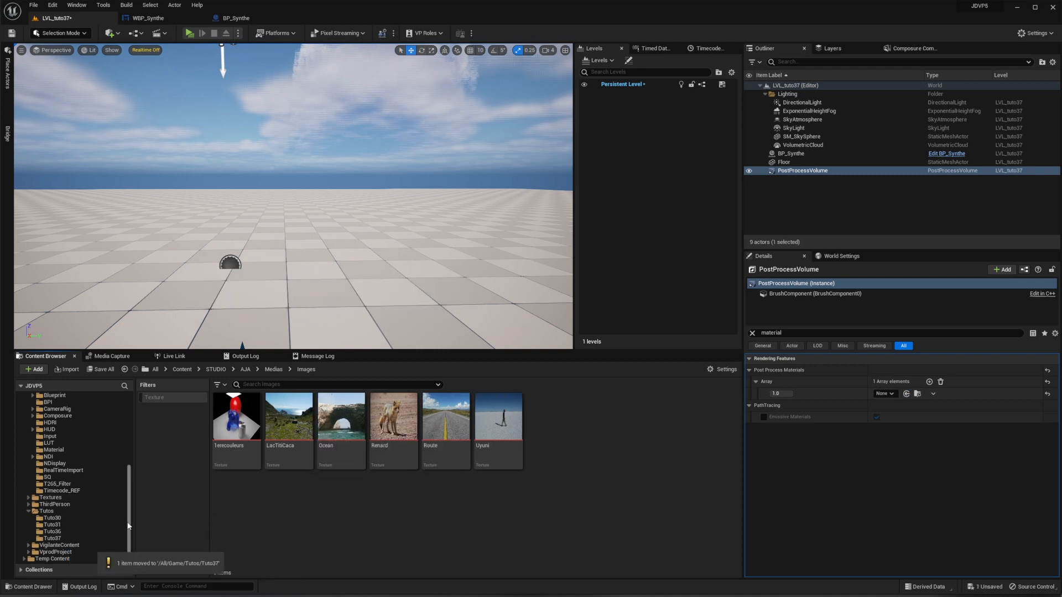
Step: Fix up the redirectors in the whole Content folder
{"action": "scroll", "coordinate": [110, 498], "scroll_direction": "up", "scroll_amount": 5}
{"action": "left_click", "coordinate": [71, 404]}
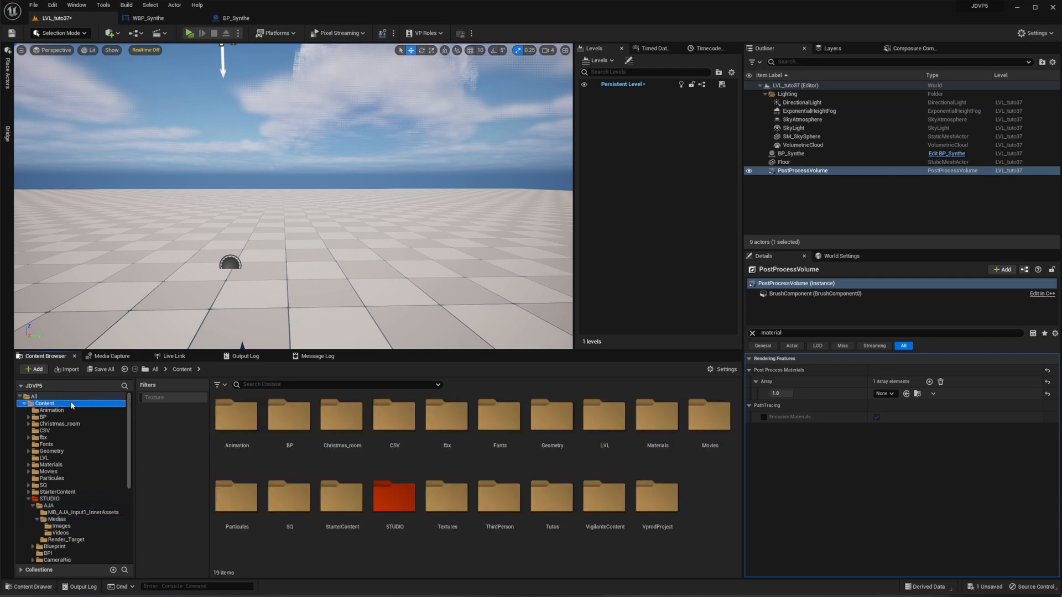
{"action": "right_click", "coordinate": [71, 403]}
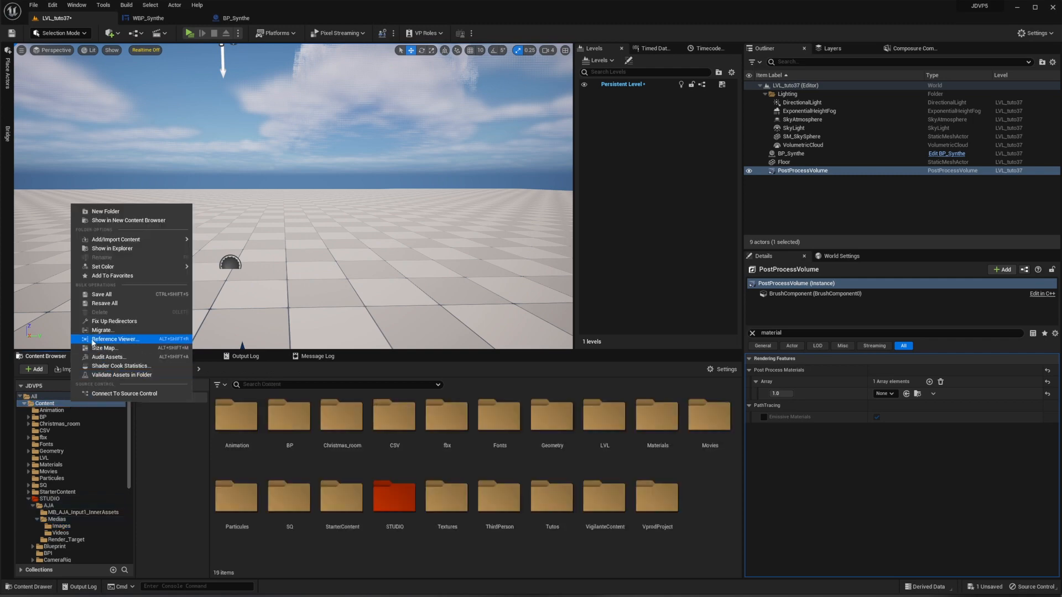
{"action": "left_click", "coordinate": [99, 322]}
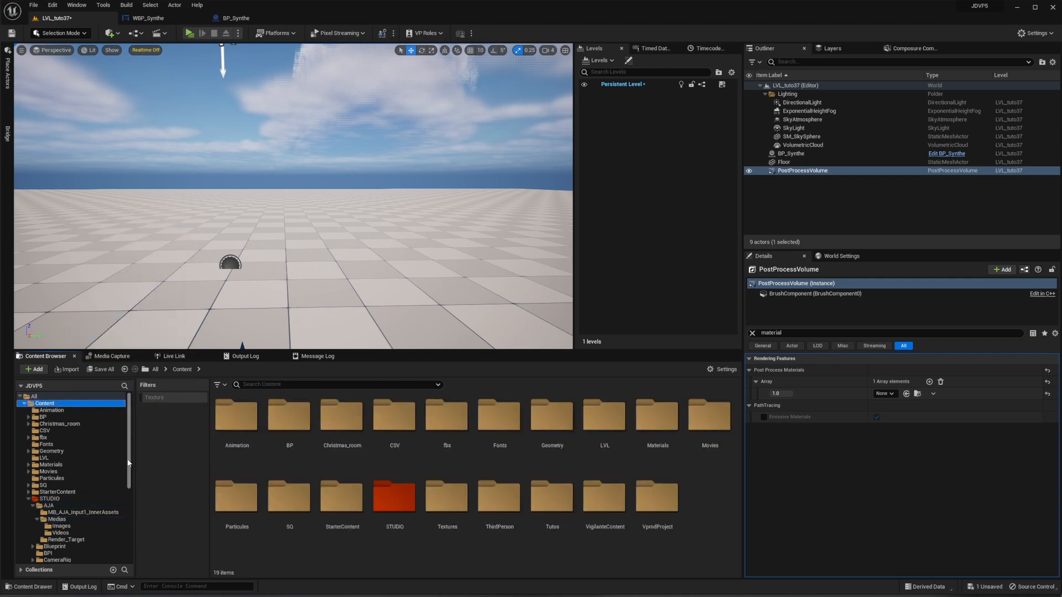
Step: Assign M_Synthe from the Tuto37 folder to the PostProcessVolume's Post Process Materials array element
{"action": "left_click_drag", "start_coordinate": [129, 443], "coordinate": [131, 532]}
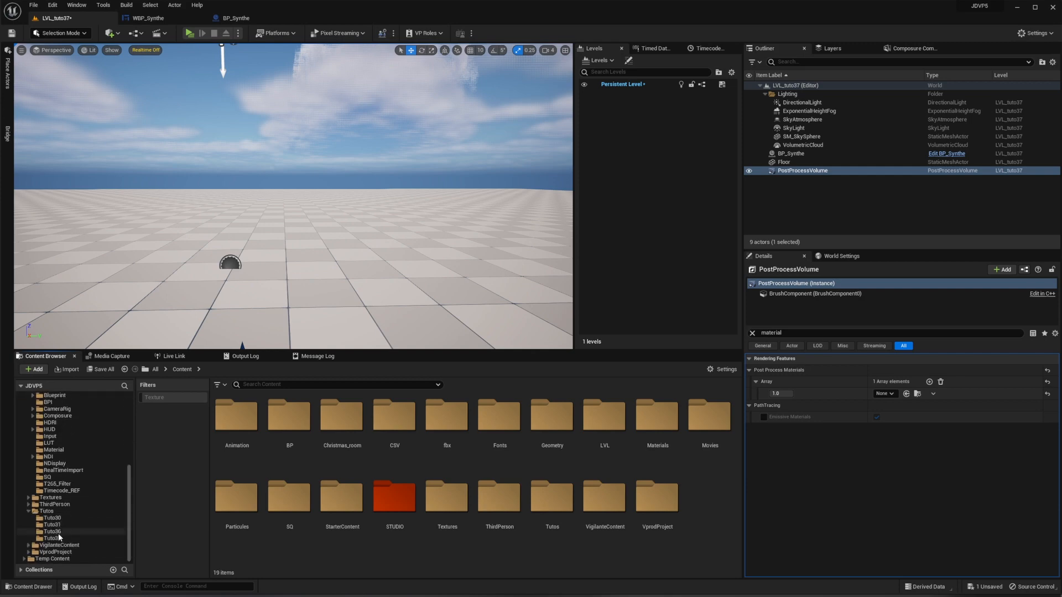
{"action": "left_click", "coordinate": [87, 539]}
{"action": "left_click", "coordinate": [282, 518]}
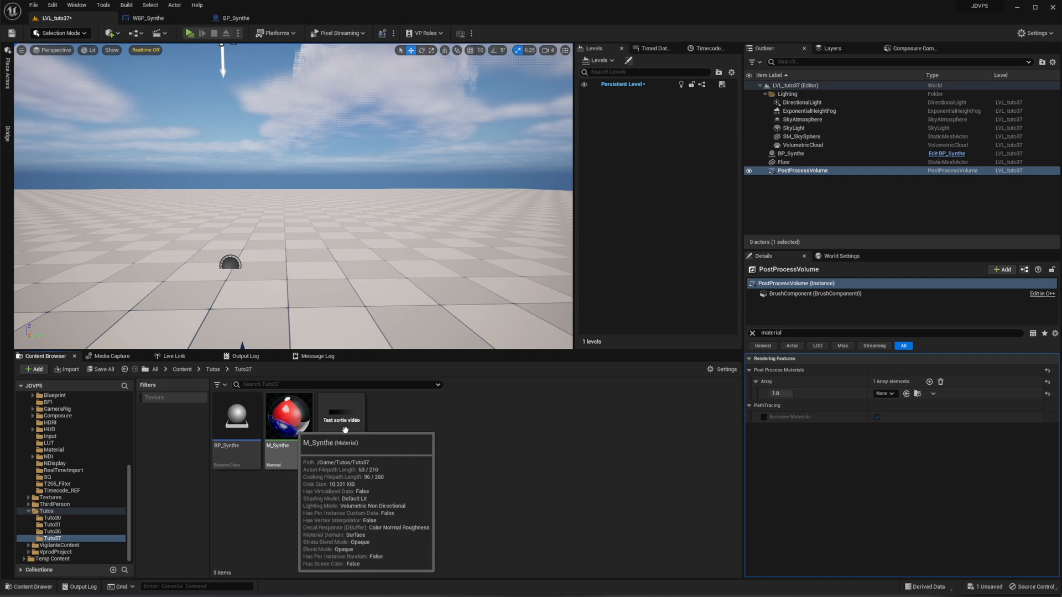
{"action": "left_click_drag", "start_coordinate": [271, 424], "coordinate": [887, 394]}
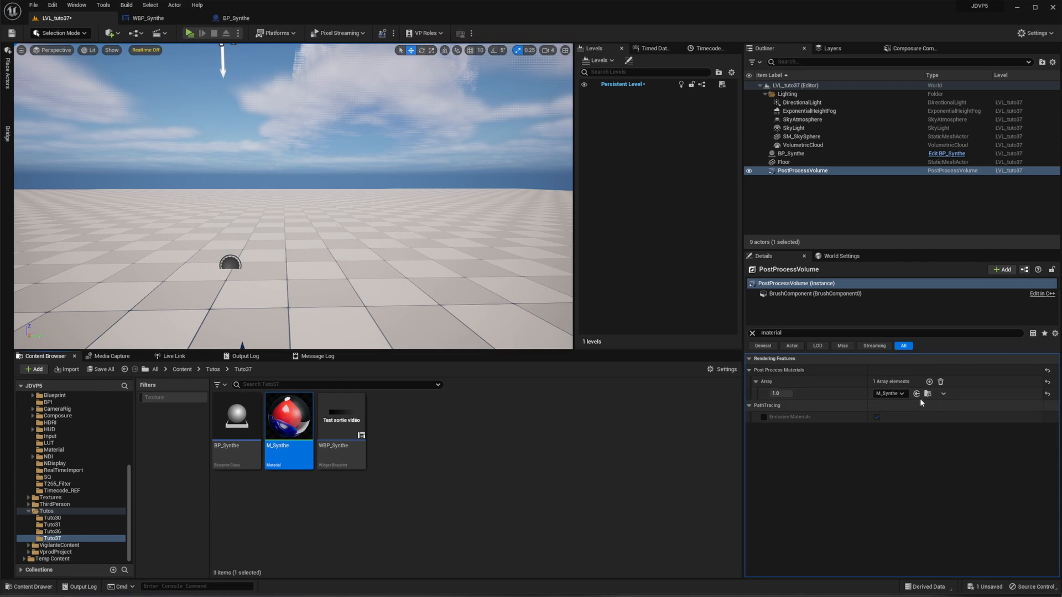
Step: Open the M_Synthe material, set its Material Domain to Post Process and enable Output Alpha
{"action": "double_click", "coordinate": [284, 419]}
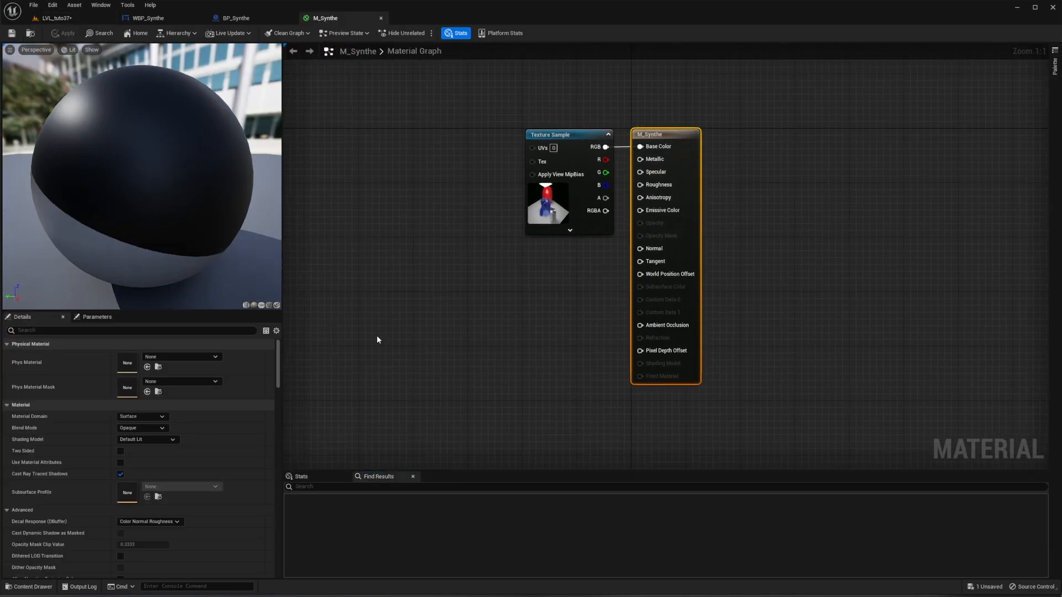
{"action": "left_click", "coordinate": [141, 417]}
{"action": "left_click", "coordinate": [150, 459]}
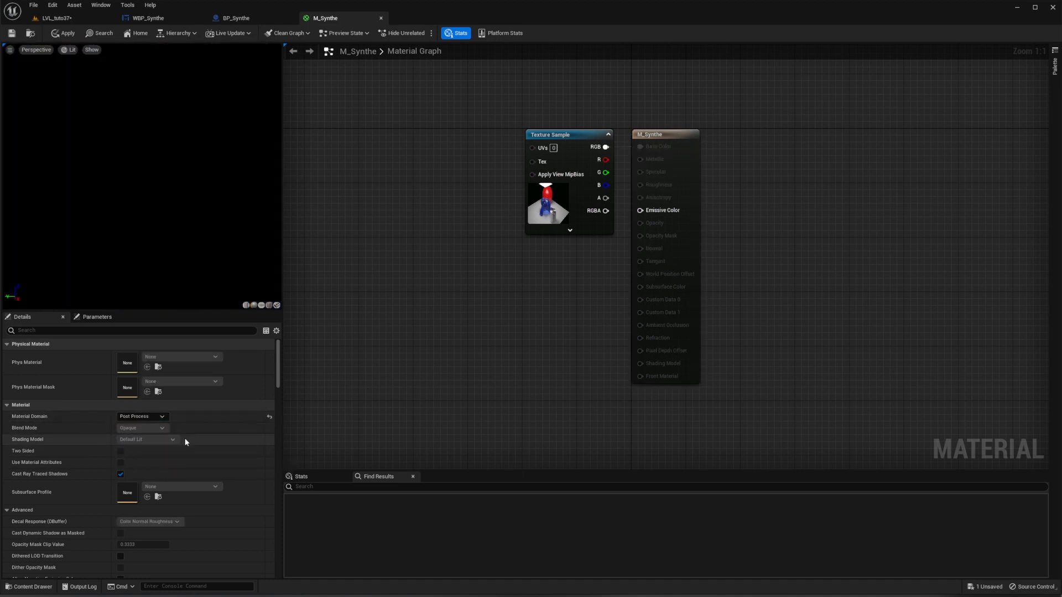
{"action": "left_click", "coordinate": [37, 331]}
{"action": "type", "text": "outpu"}
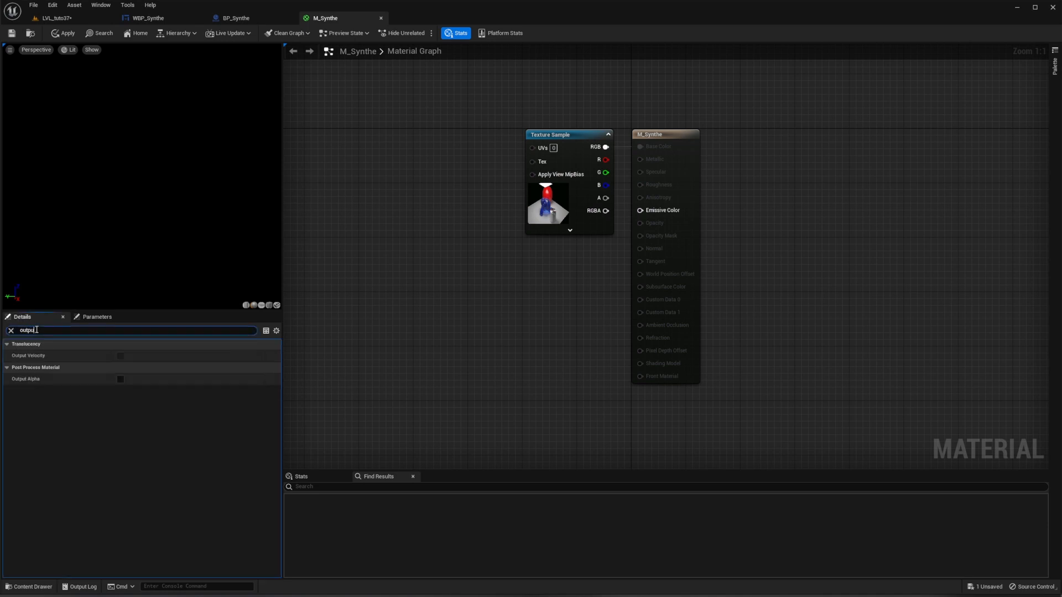
{"action": "left_click", "coordinate": [120, 380]}
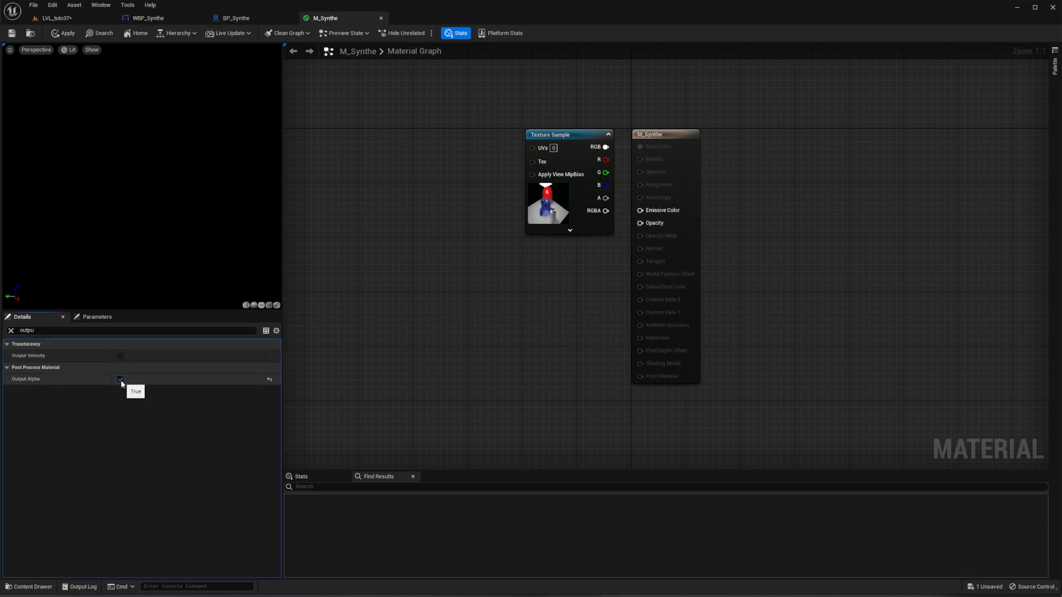
Step: Set M_Synthe's Blendable Priority to 2000 and clear the property search
{"action": "double_click", "coordinate": [28, 330]}
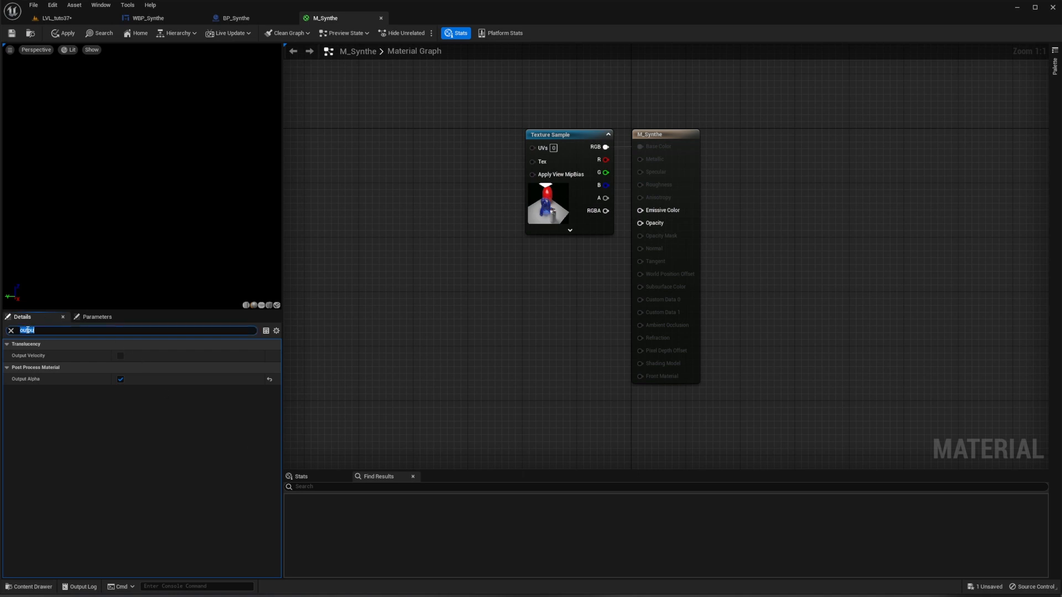
{"action": "type", "text": "ㅂlend"}
{"action": "left_click", "coordinate": [132, 449]}
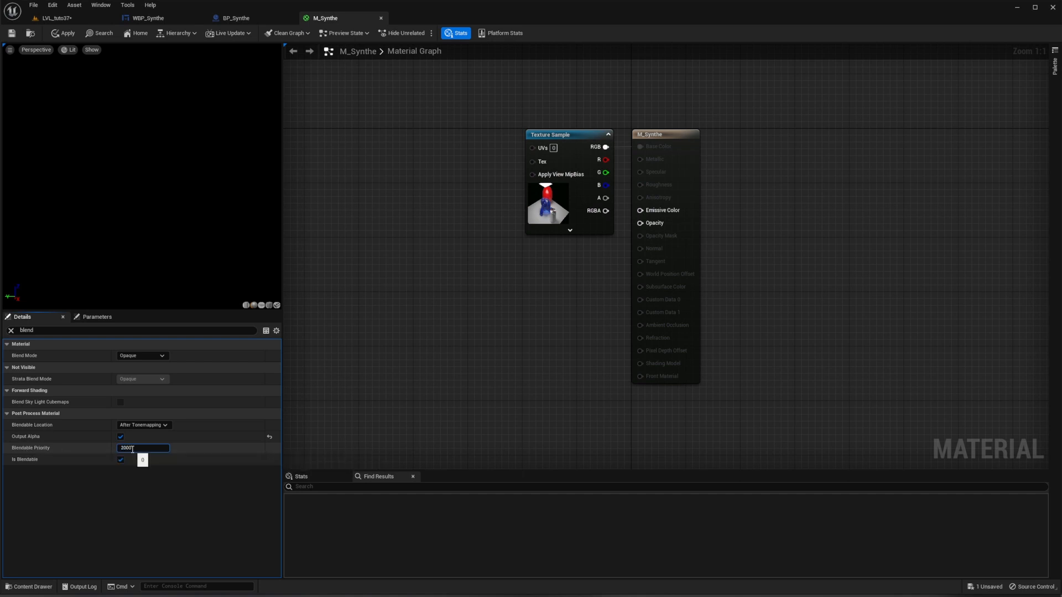
{"action": "key", "text": "Return"}
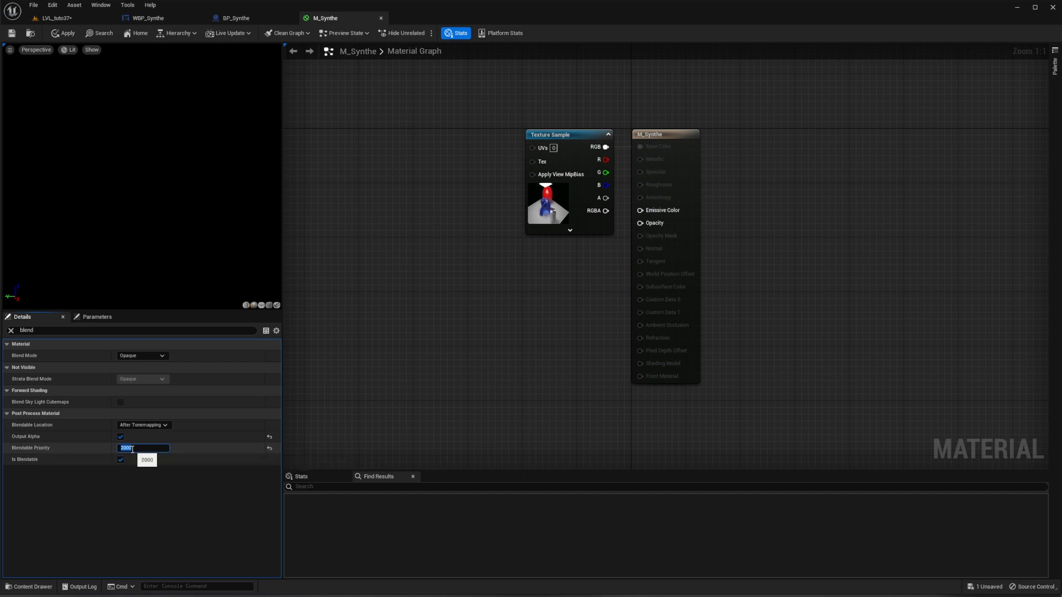
{"action": "left_click", "coordinate": [11, 332]}
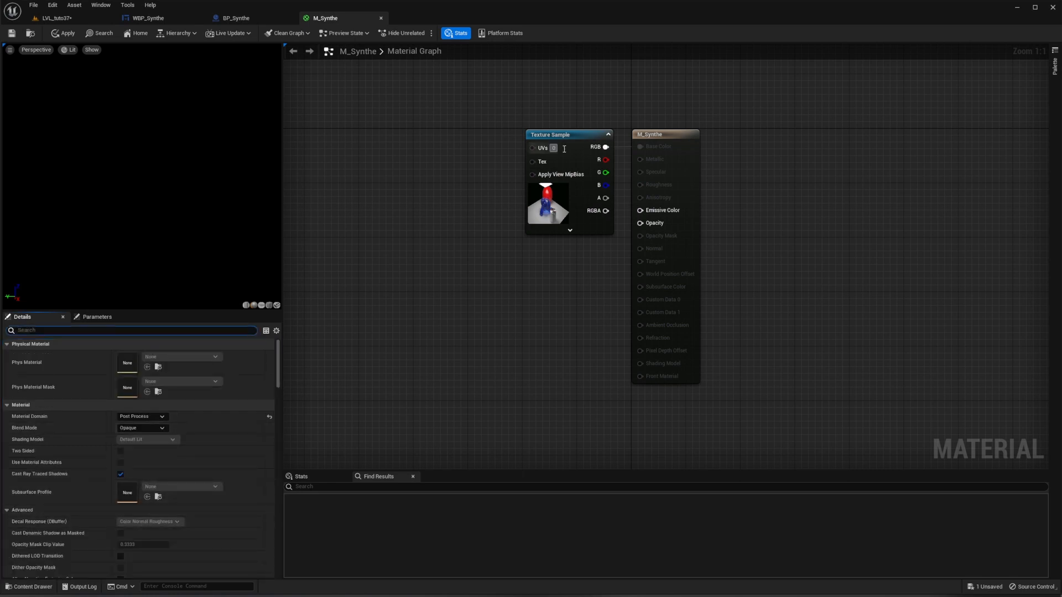
Step: Rewire the Texture Sample's RGB from Base Color to Emissive Color and its A to Opacity, save M_Synthe and return to LVL_tuto37
{"action": "left_click_drag", "start_coordinate": [564, 149], "coordinate": [473, 149]}
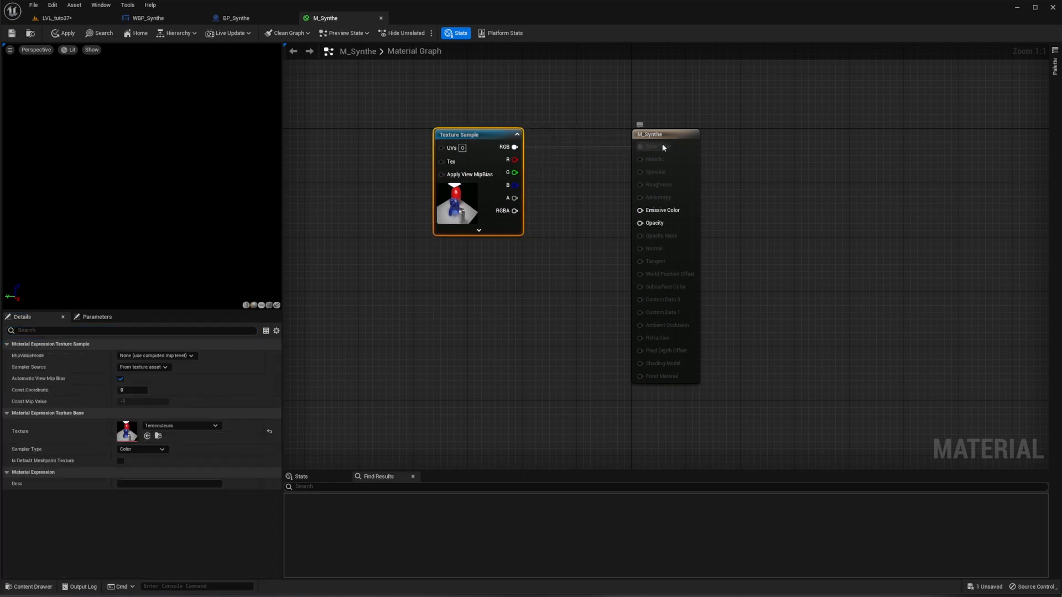
{"action": "left_click", "coordinate": [639, 146], "text": "alt"}
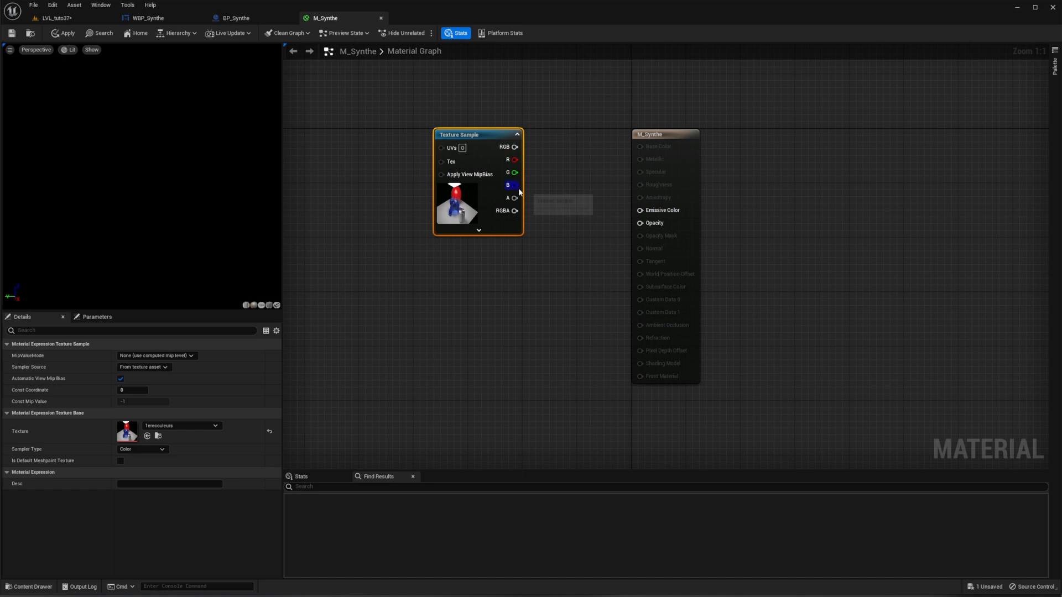
{"action": "left_click_drag", "start_coordinate": [515, 147], "coordinate": [642, 210]}
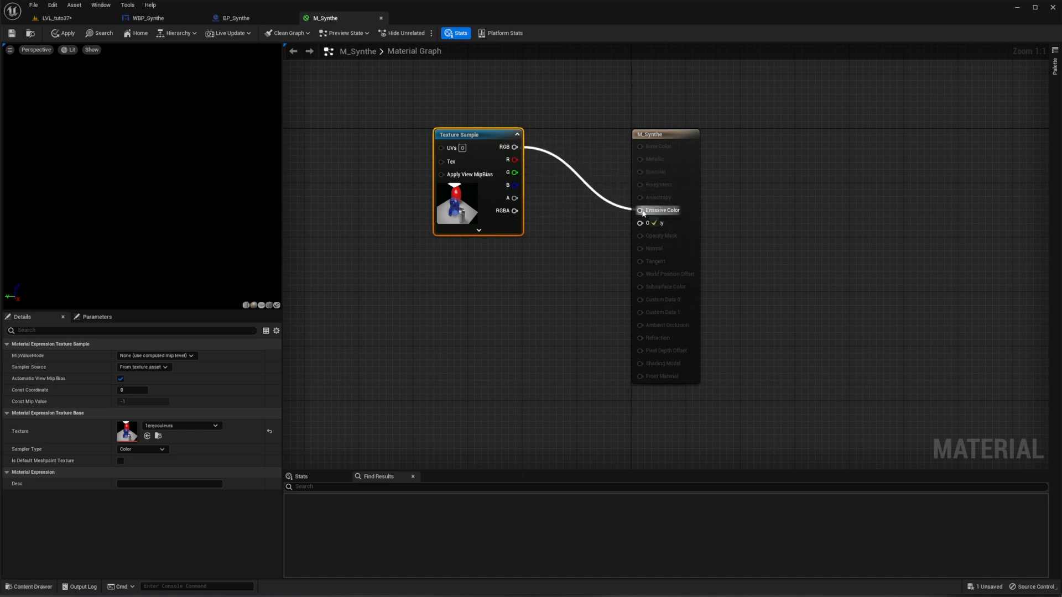
{"action": "left_click_drag", "start_coordinate": [514, 198], "coordinate": [640, 223]}
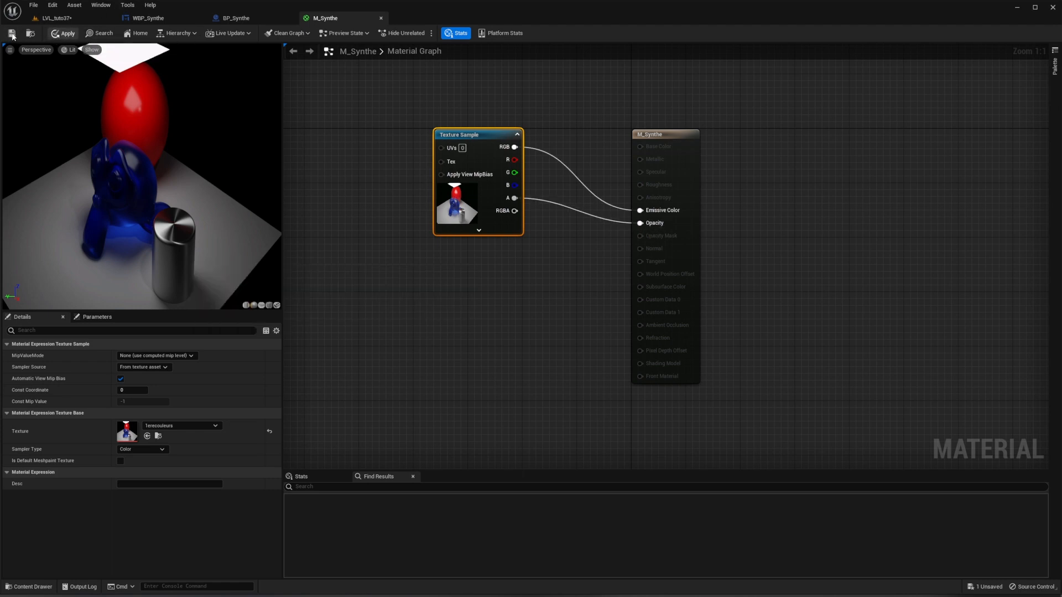
{"action": "left_click", "coordinate": [38, 19]}
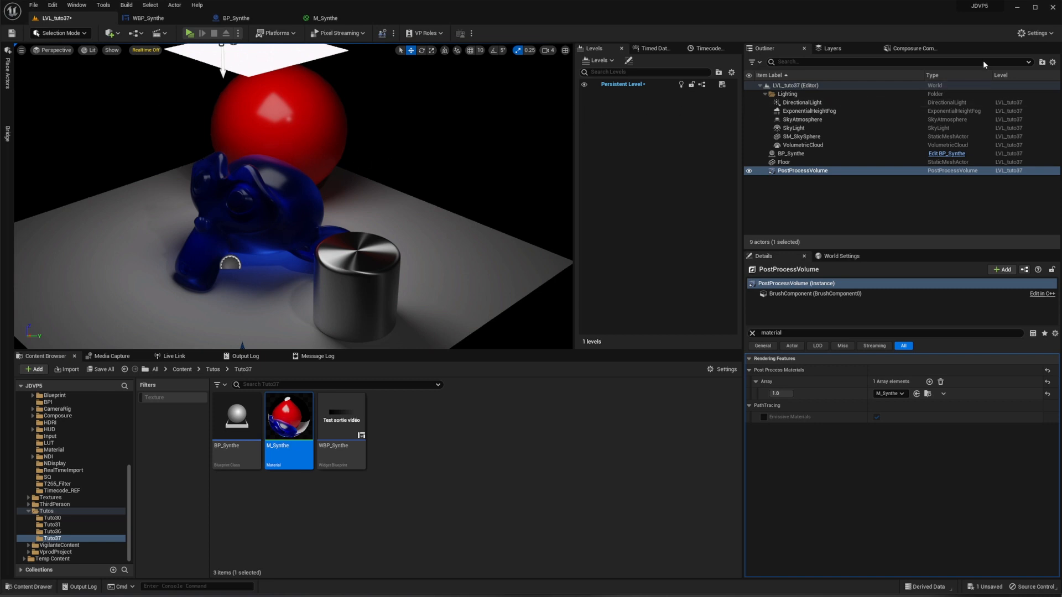
Step: Check in the project's plugins whether Composure is enabled, close the plugin list and return to BP_Synthe
{"action": "left_click", "coordinate": [1039, 34]}
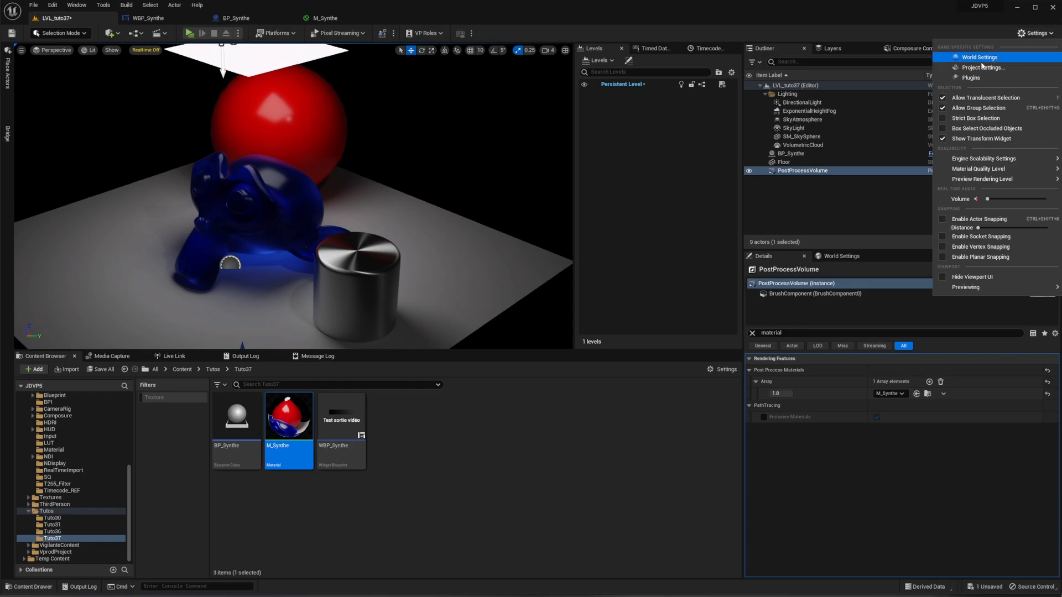
{"action": "left_click", "coordinate": [977, 81]}
{"action": "left_click", "coordinate": [77, 31]}
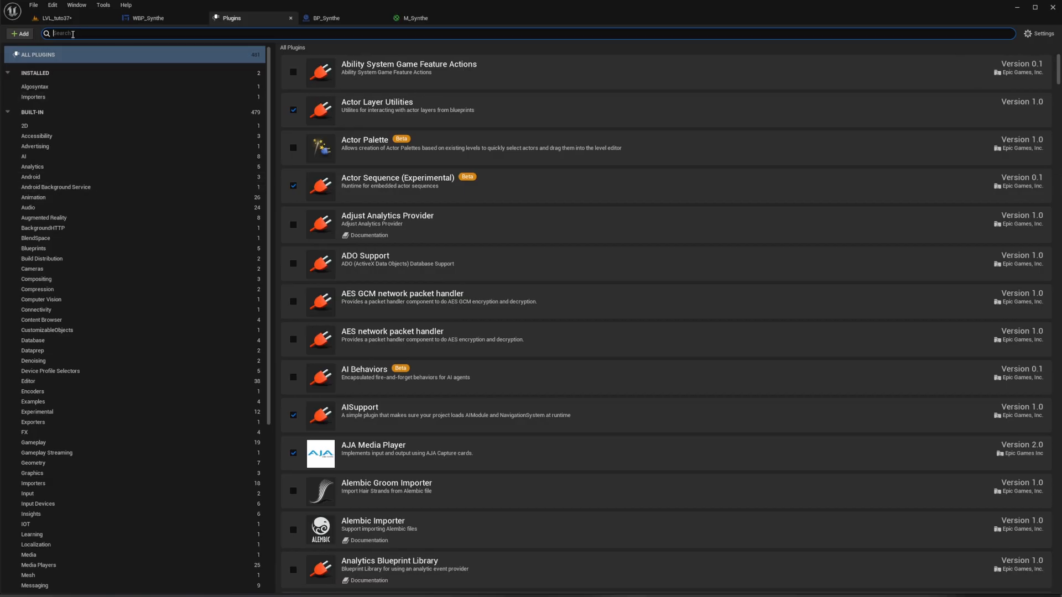
{"action": "type", "text": "composu"}
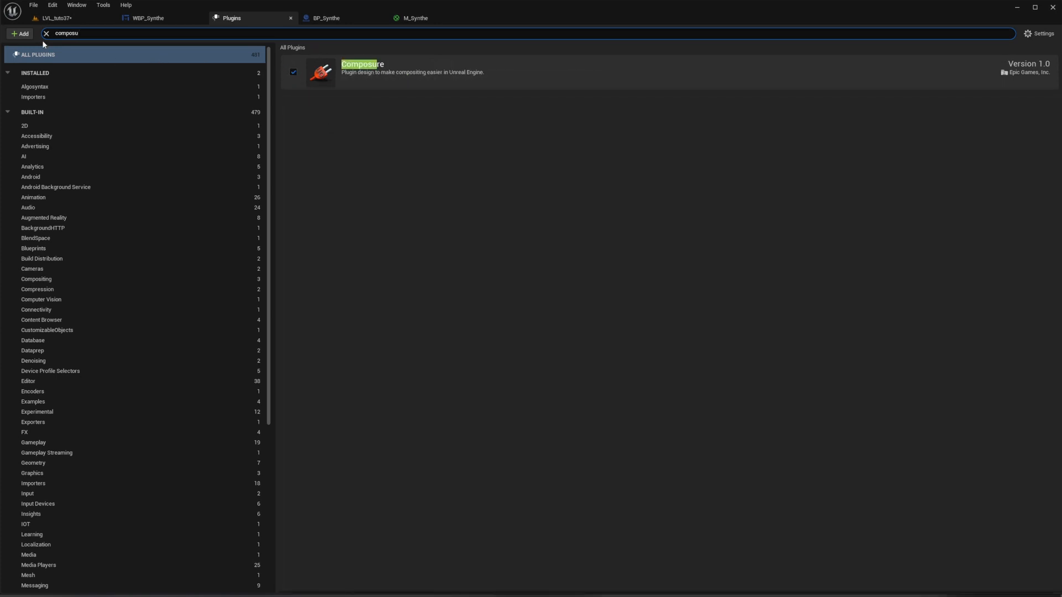
{"action": "left_click", "coordinate": [46, 34]}
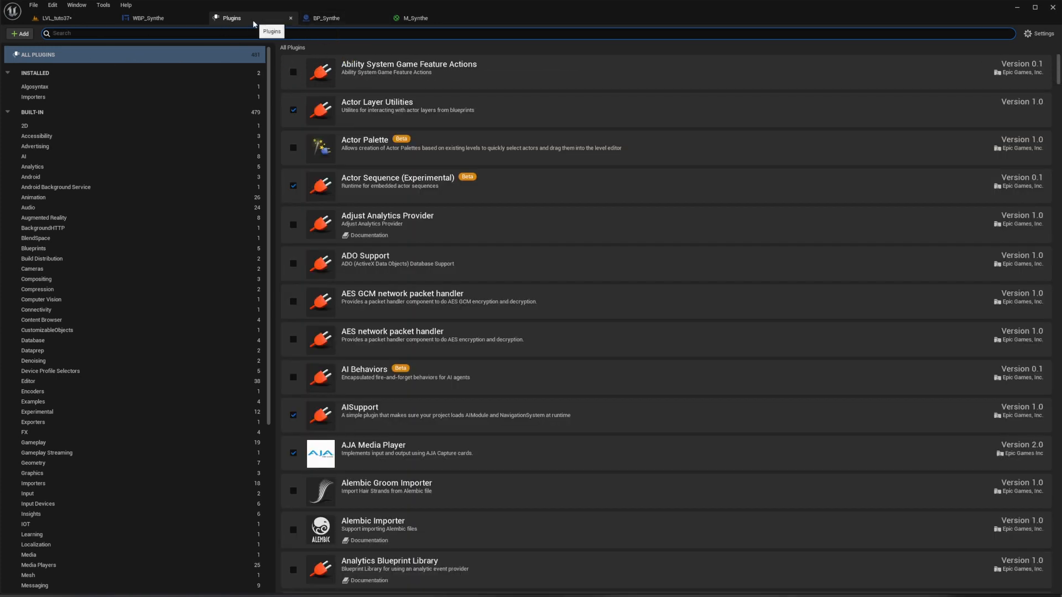
{"action": "left_click", "coordinate": [290, 19]}
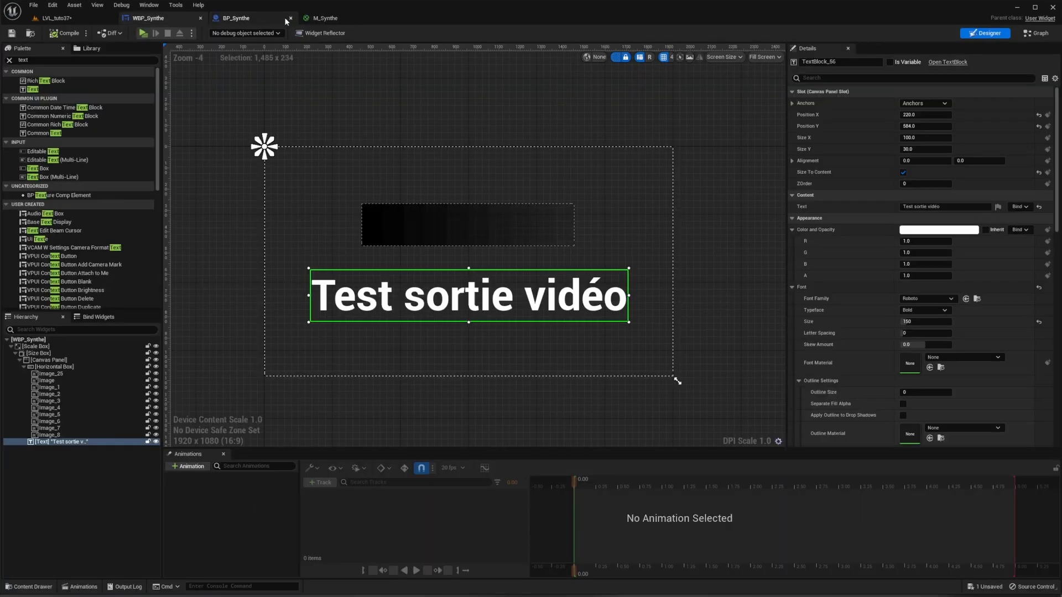
{"action": "left_click", "coordinate": [237, 18]}
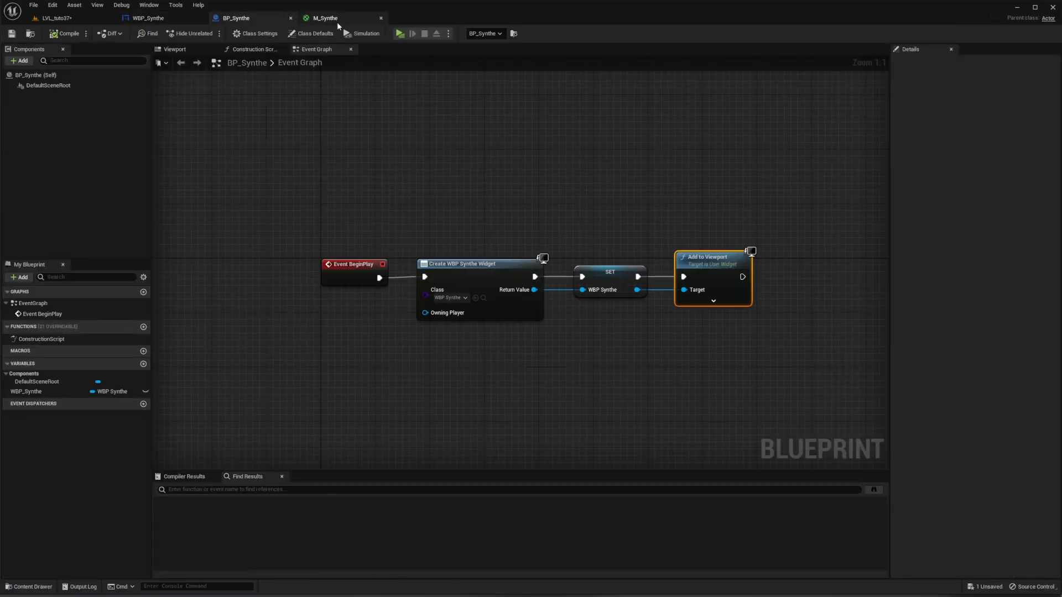
Step: In M_Synthe, add an Over node beside the Texture Sample and connect the texture's RGBA output to the node's A input
{"action": "left_click", "coordinate": [329, 18]}
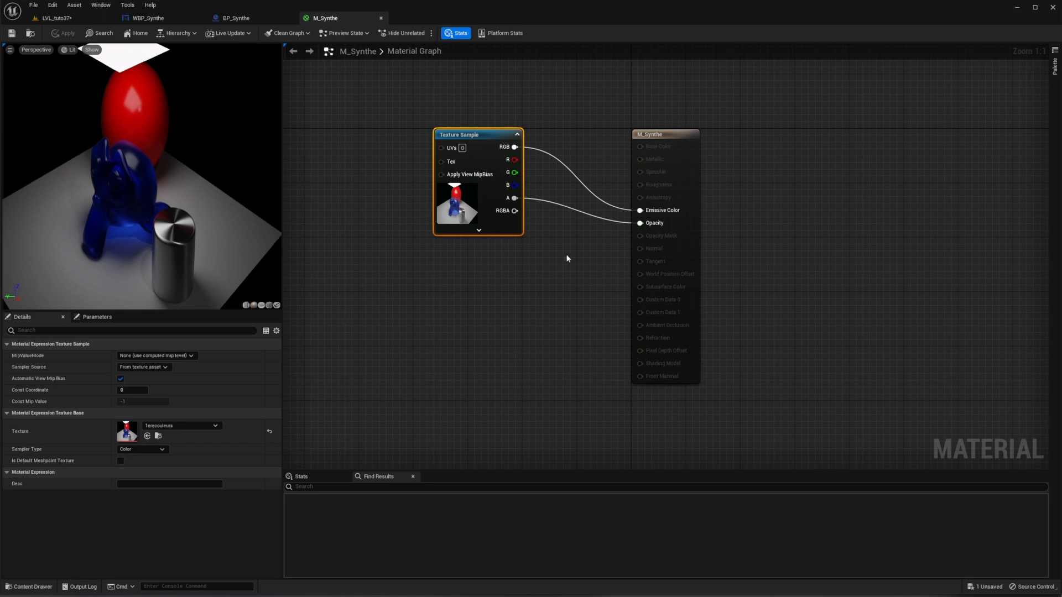
{"action": "right_click", "coordinate": [498, 321]}
{"action": "type", "text": "over"}
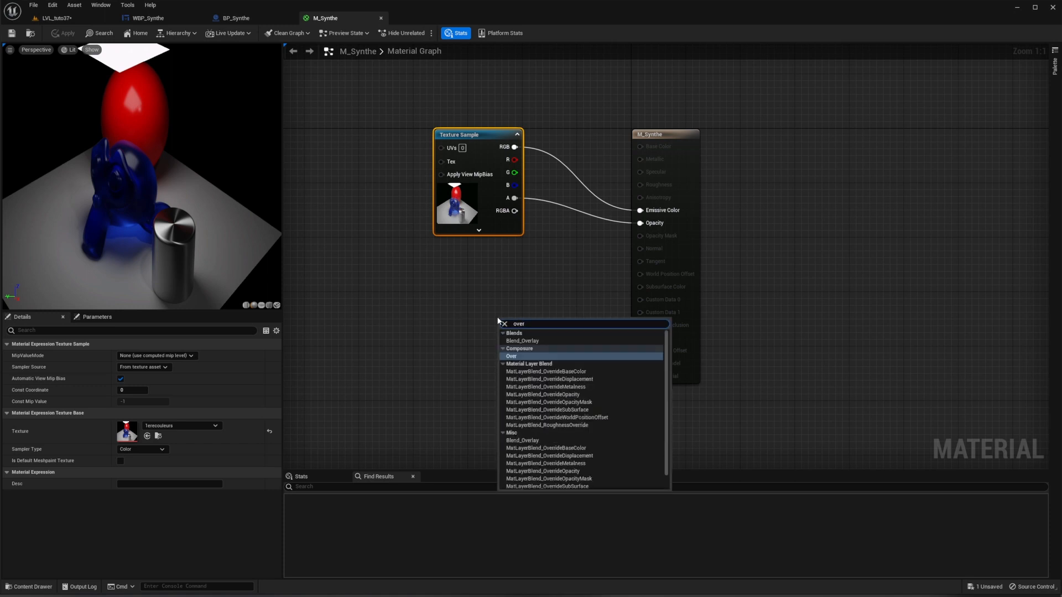
{"action": "left_click", "coordinate": [513, 358]}
{"action": "left_click_drag", "start_coordinate": [446, 178], "coordinate": [364, 178]}
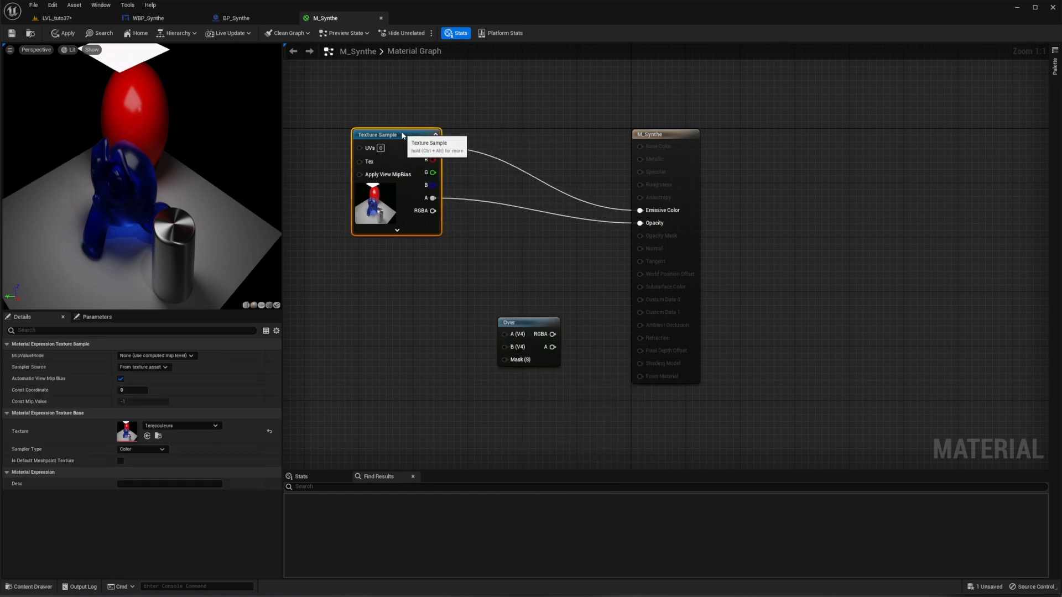
{"action": "left_click_drag", "start_coordinate": [514, 322], "coordinate": [518, 236]}
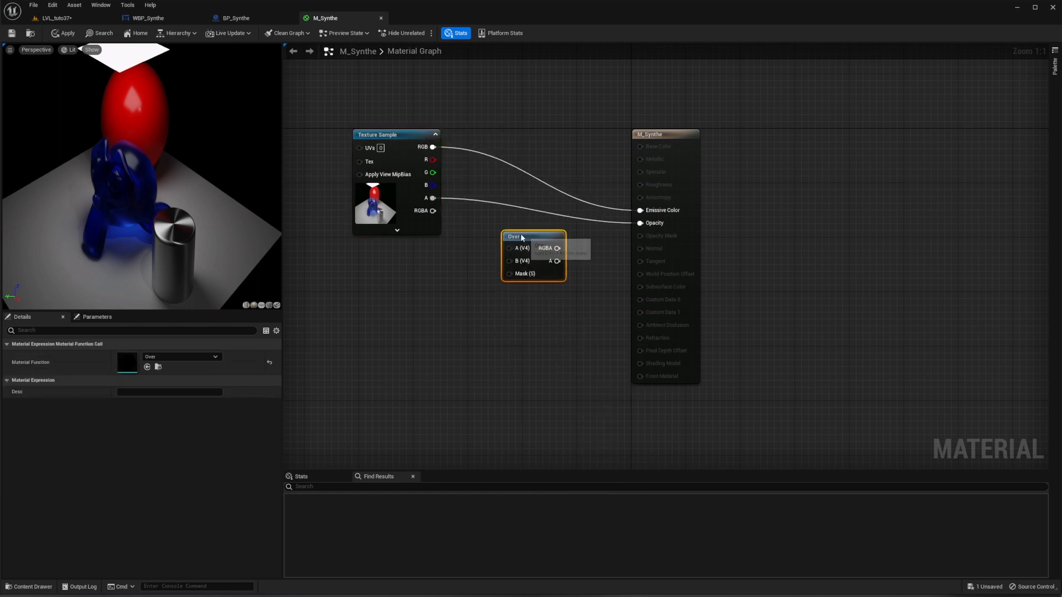
{"action": "left_click_drag", "start_coordinate": [433, 210], "coordinate": [509, 249]}
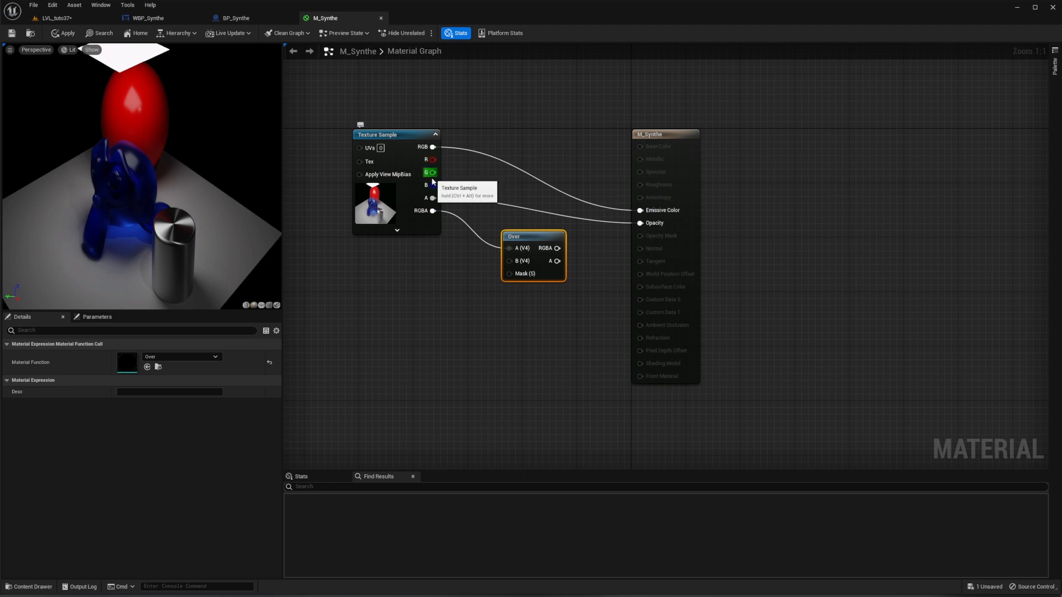
Step: Replace the material's direct texture links with Over's RGBA output into Emissive Color and its A output into Opacity
{"action": "left_click", "coordinate": [639, 223], "text": "alt"}
{"action": "left_click", "coordinate": [640, 210], "text": "alt"}
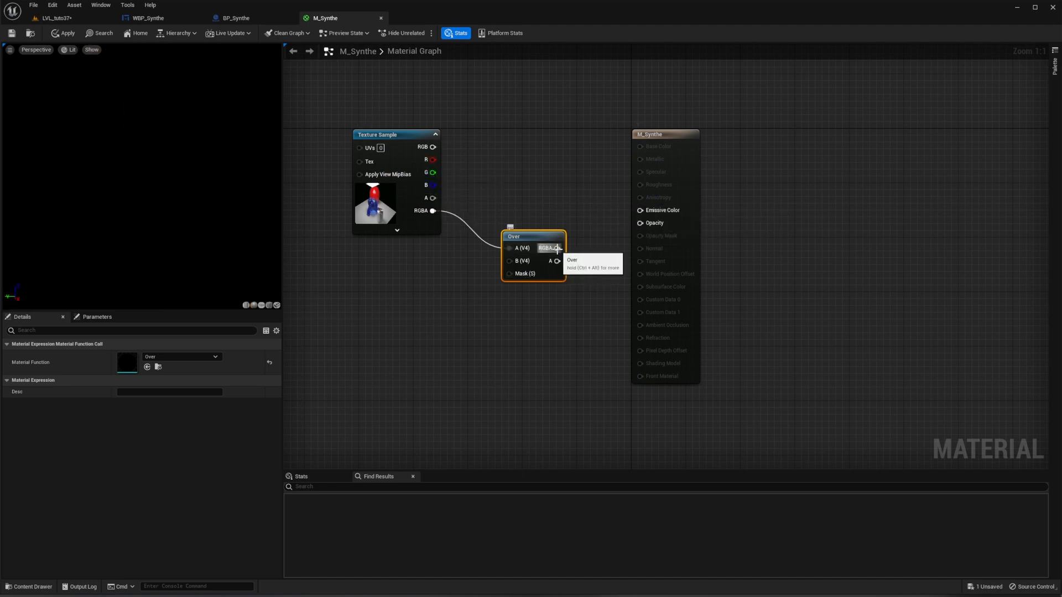
{"action": "left_click_drag", "start_coordinate": [557, 248], "coordinate": [640, 211]}
{"action": "left_click_drag", "start_coordinate": [557, 261], "coordinate": [640, 223]}
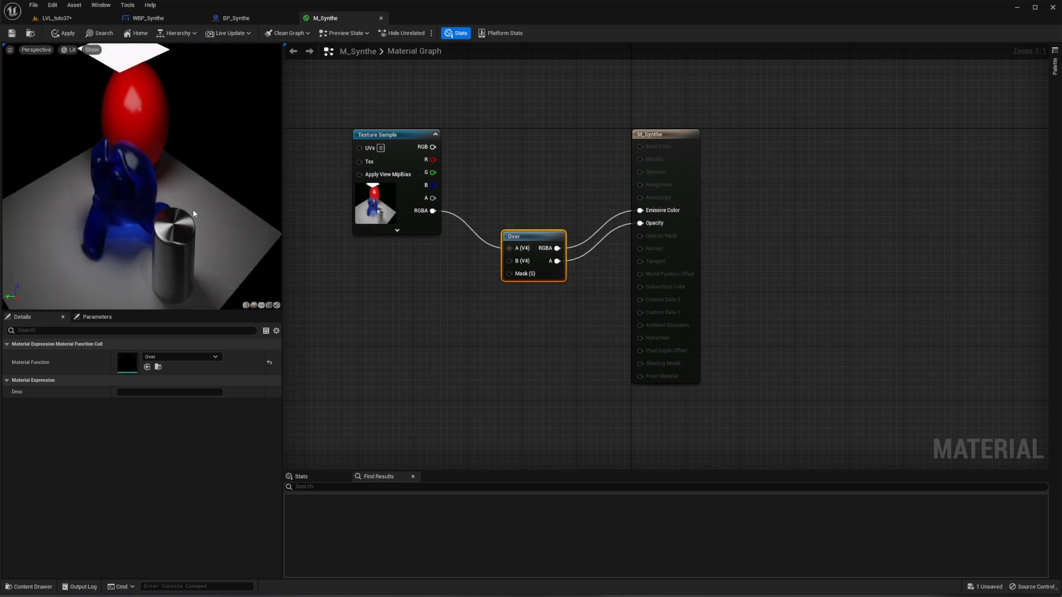
Step: Add a scene texture node set to PostProcessInput0, connect its Color to Over's B input and apply the material changes
{"action": "right_click", "coordinate": [391, 309]}
{"action": "type", "text": "scene"}
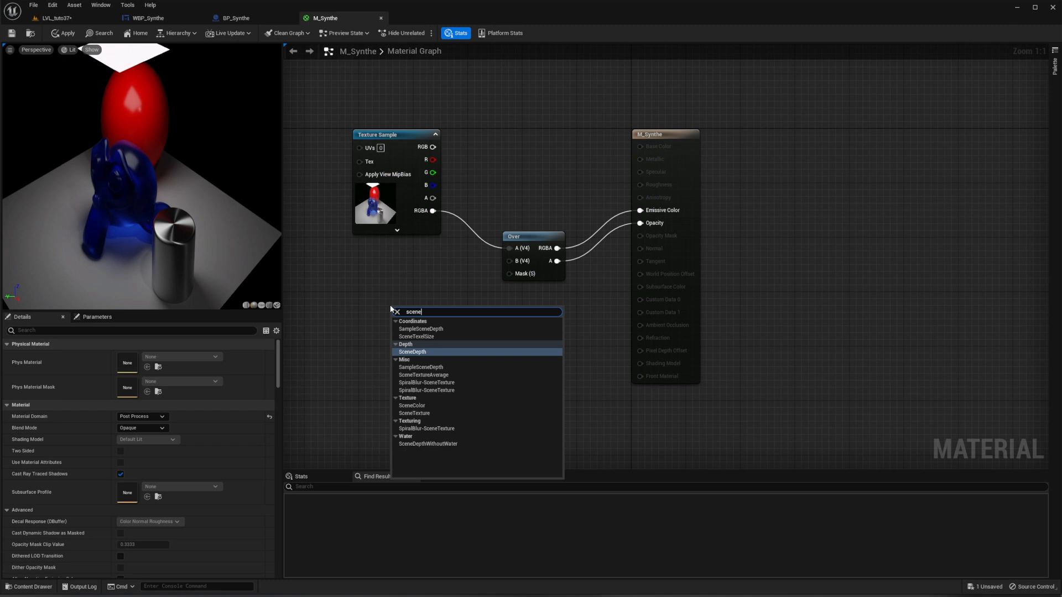
{"action": "left_click", "coordinate": [412, 405]}
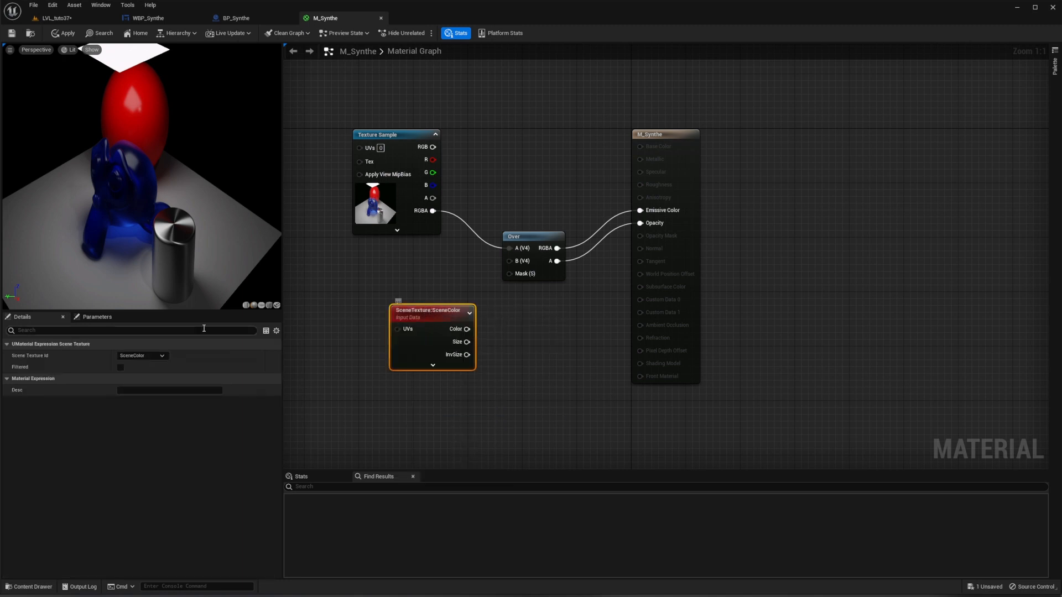
{"action": "left_click", "coordinate": [142, 356]}
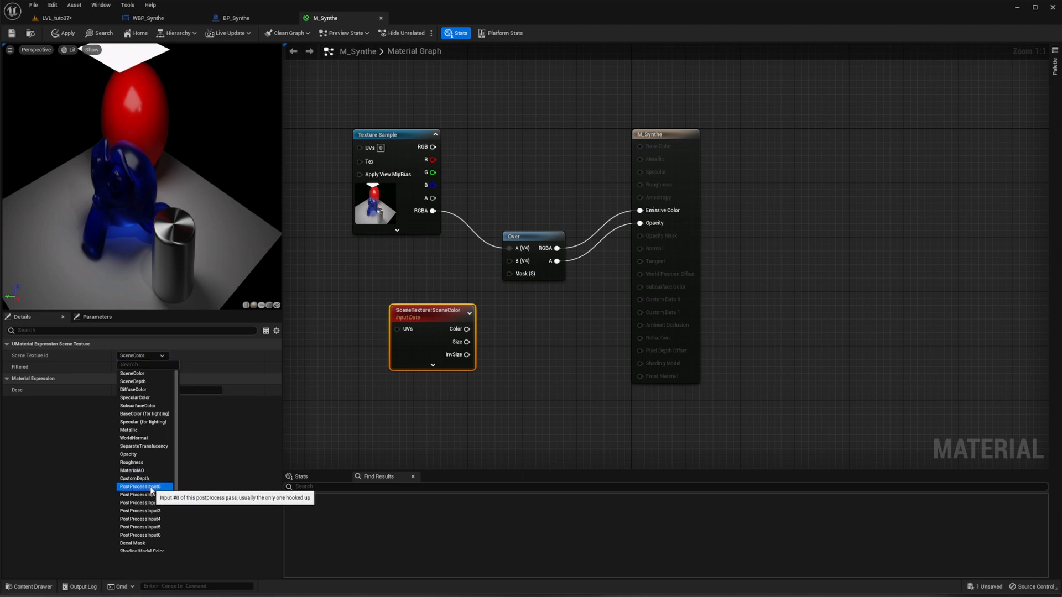
{"action": "left_click", "coordinate": [145, 487]}
{"action": "left_click_drag", "start_coordinate": [461, 307], "coordinate": [509, 261]}
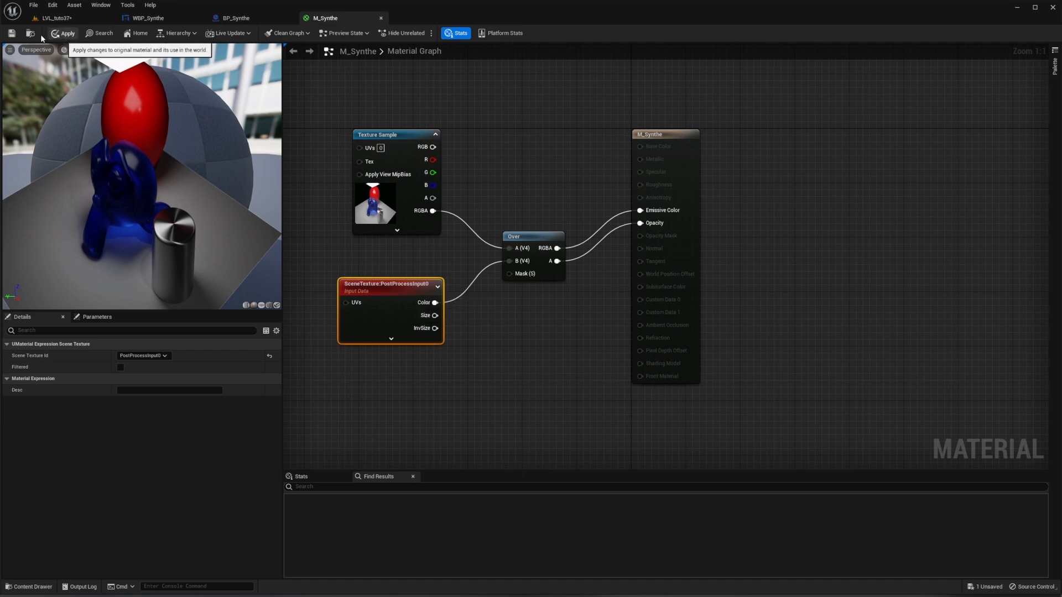
{"action": "left_click", "coordinate": [61, 34]}
Step: In LVL_tuto37, empty the PostProcessVolume's Post Process Materials array and delete the volume from the level
{"action": "left_click", "coordinate": [57, 18]}
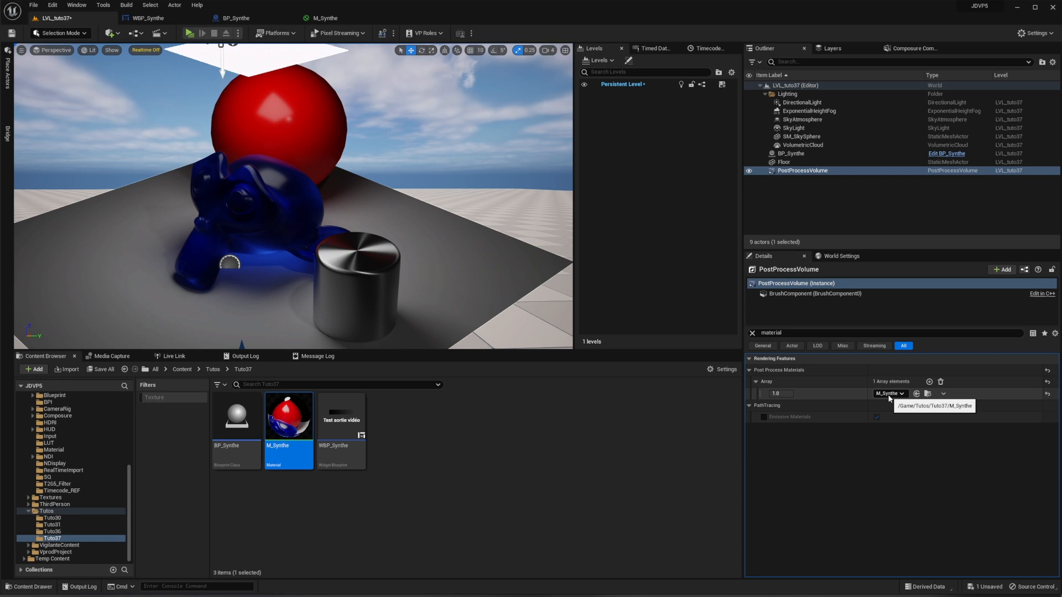
{"action": "left_click", "coordinate": [941, 382]}
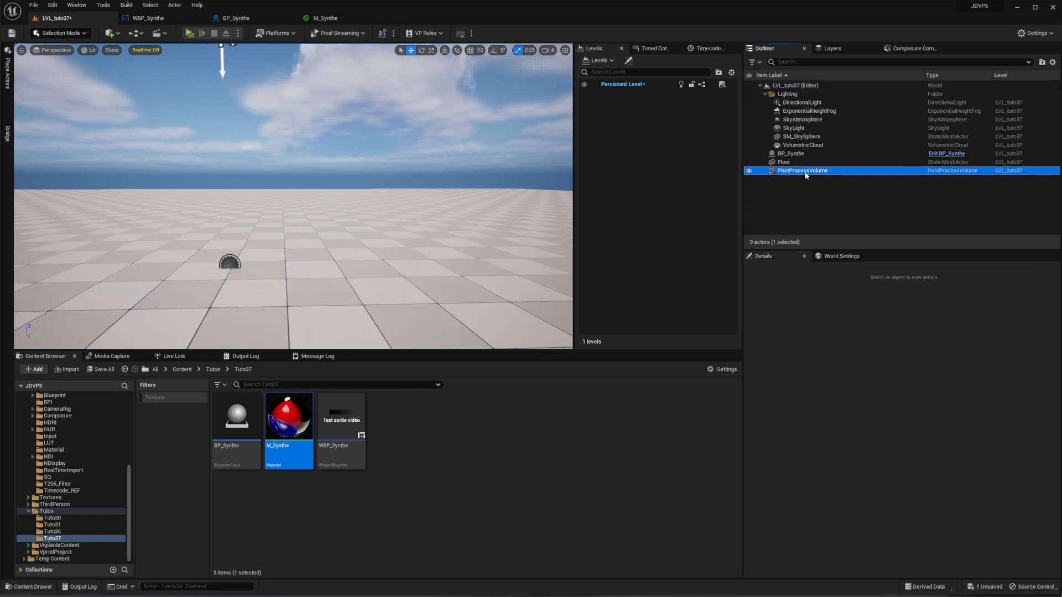
{"action": "key", "text": "Delete"}
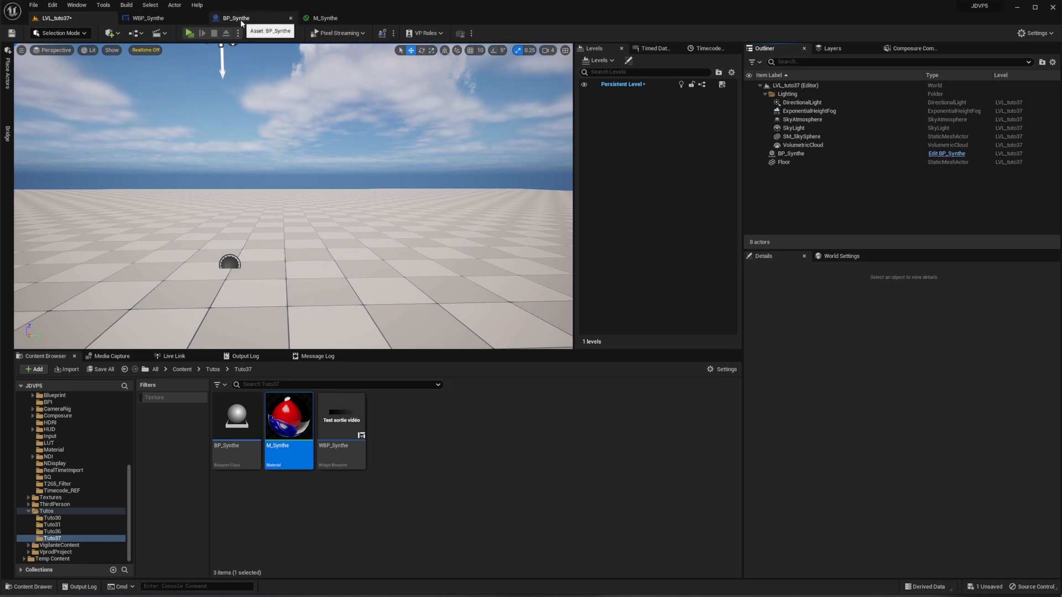
Step: In BP_Synthe, delete the Create Widget, SET and Add to Viewport nodes along with the WBP_Synthe variable
{"action": "left_click", "coordinate": [274, 18]}
{"action": "right_click_drag", "start_coordinate": [632, 181], "coordinate": [508, 180]}
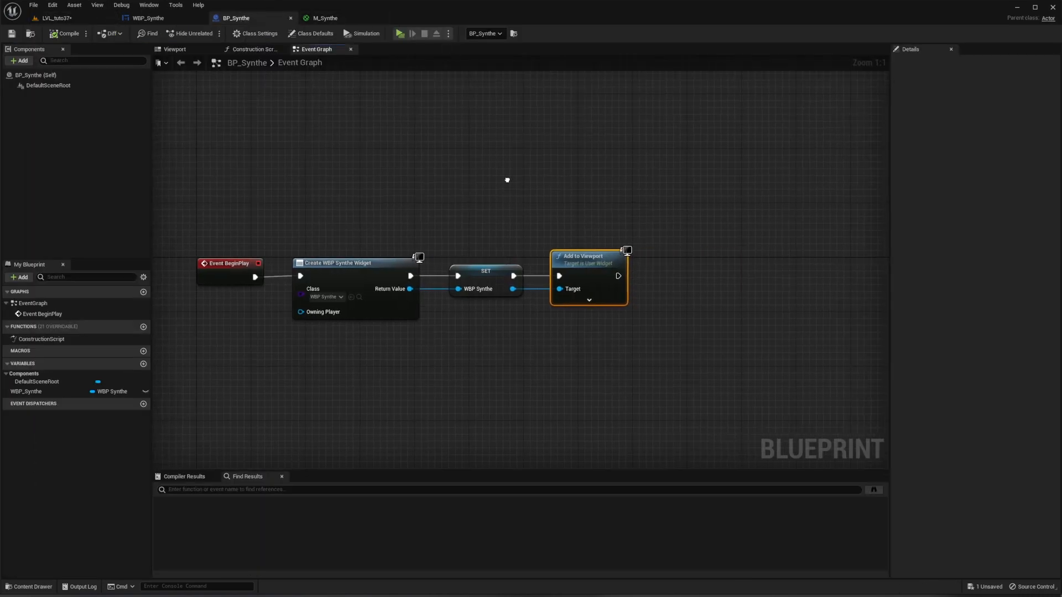
{"action": "left_click_drag", "start_coordinate": [299, 211], "coordinate": [641, 316]}
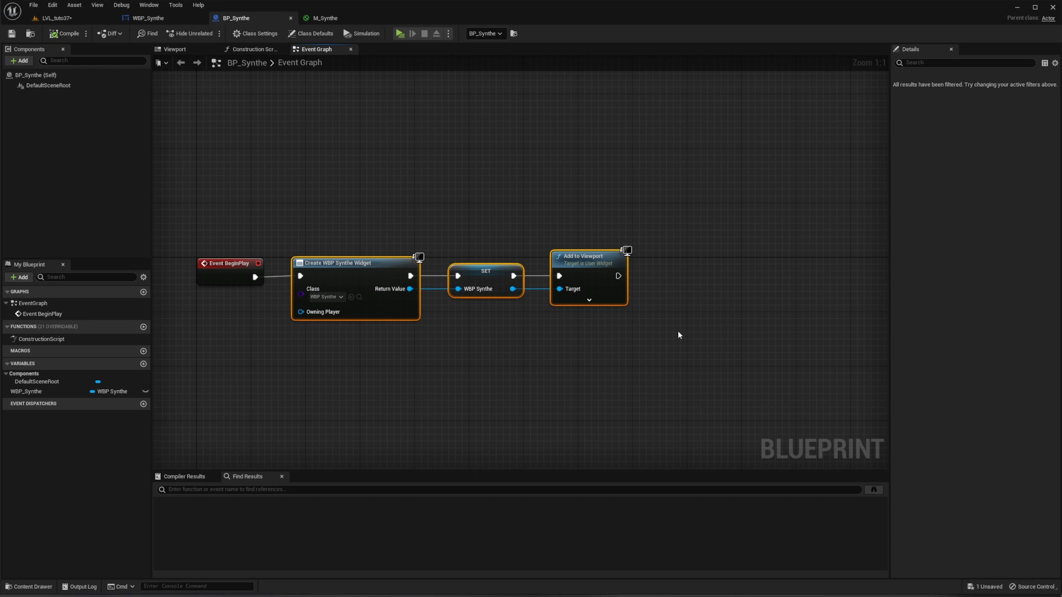
{"action": "key", "text": "Delete"}
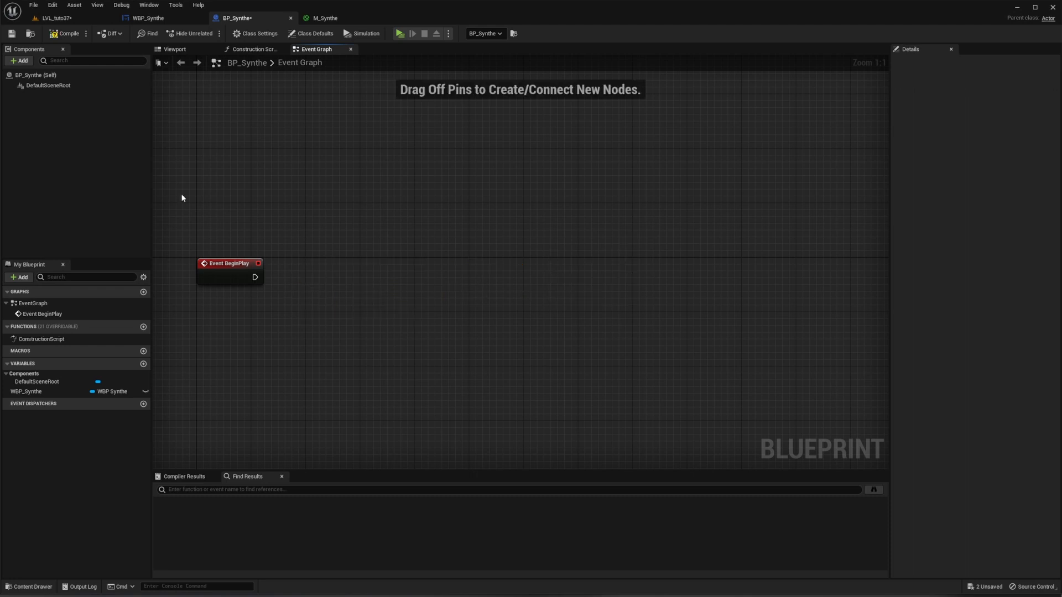
{"action": "left_click", "coordinate": [61, 392]}
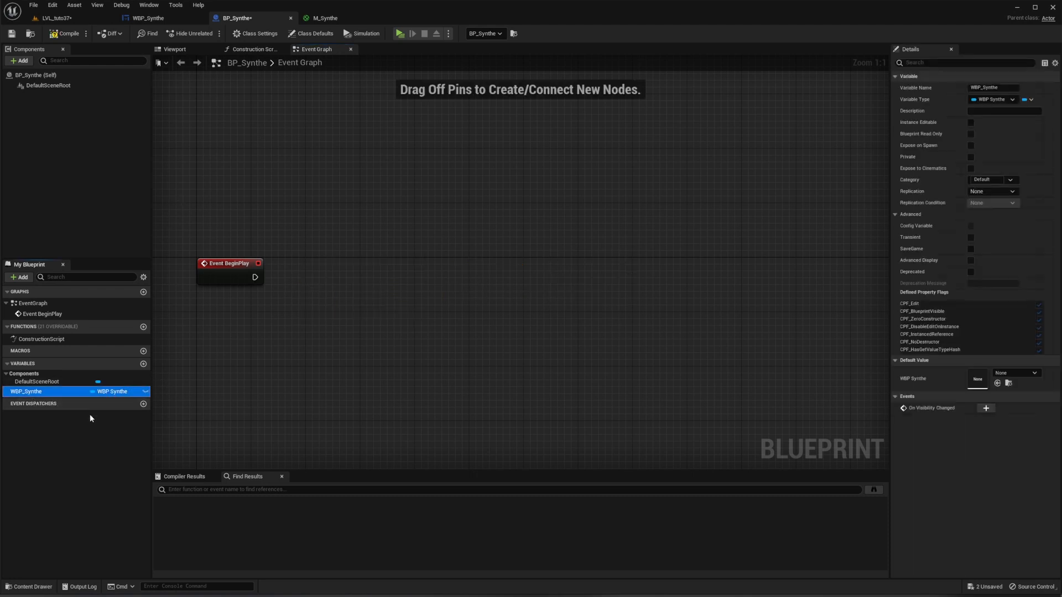
{"action": "key", "text": "Delete"}
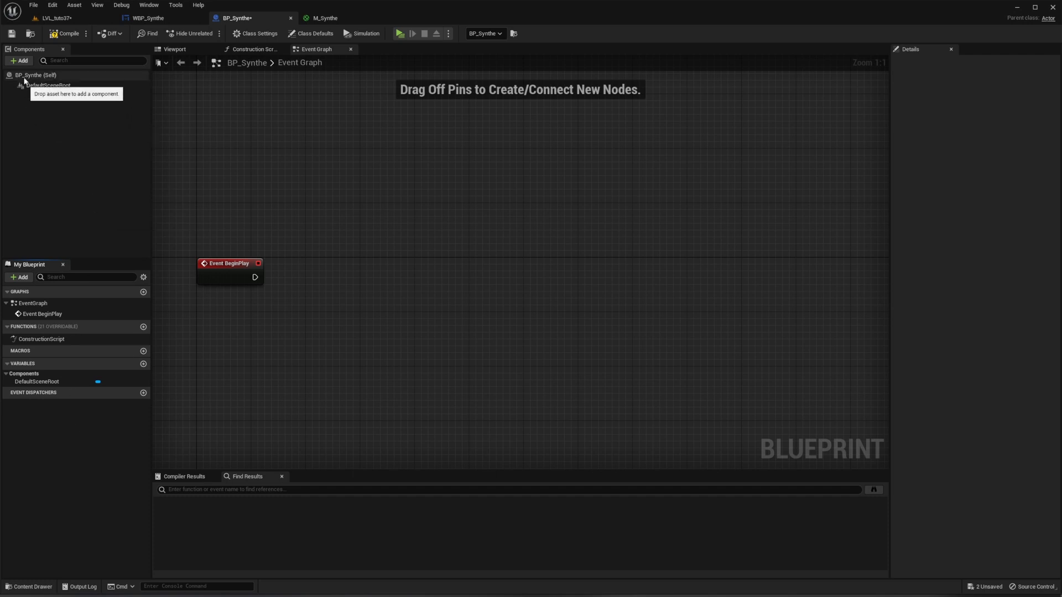
Step: Add a Widget component to BP_Synthe under DefaultSceneRoot and set its Widget Class to WBP_Synthe
{"action": "left_click", "coordinate": [22, 61]}
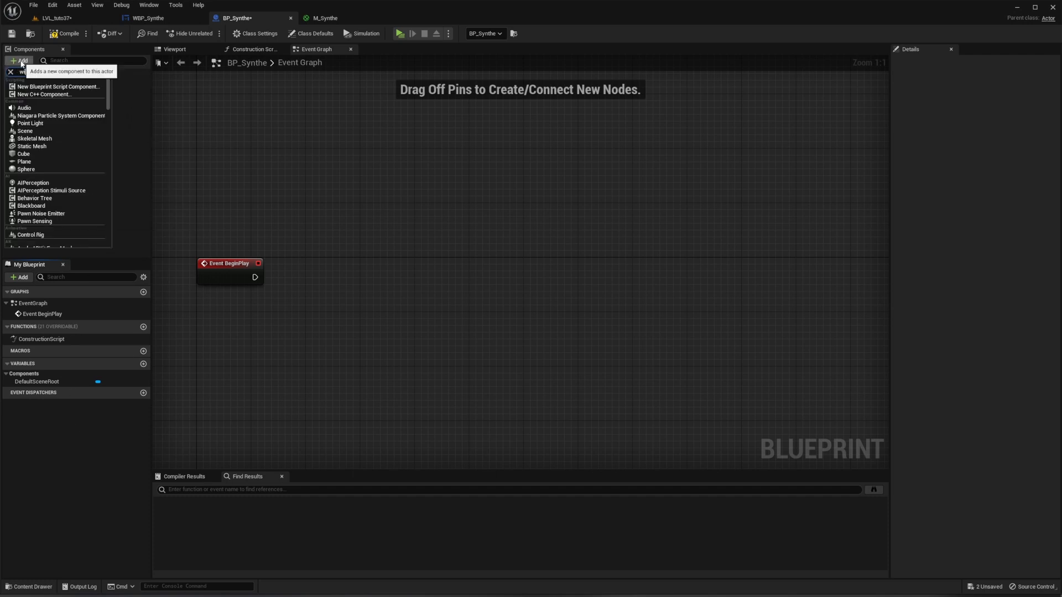
{"action": "type", "text": "widget"}
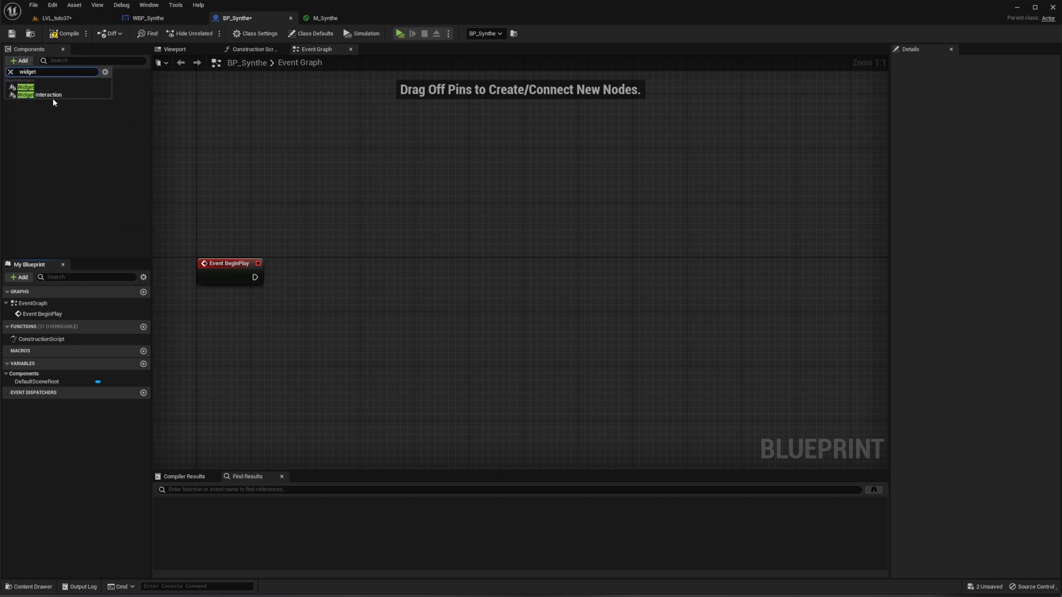
{"action": "left_click", "coordinate": [26, 87]}
{"action": "key", "text": "Return"}
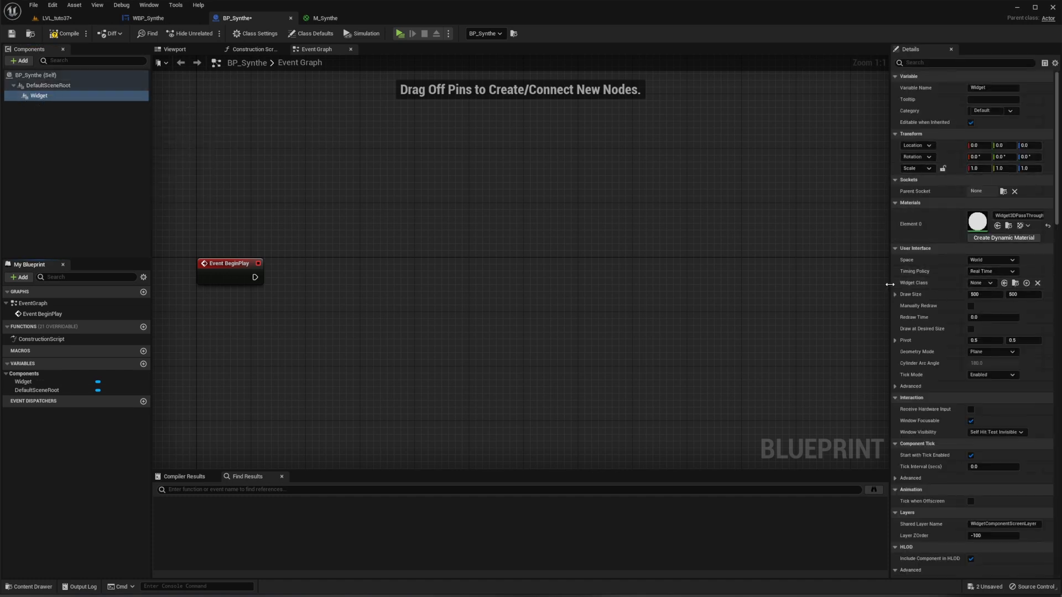
{"action": "left_click_drag", "start_coordinate": [888, 283], "coordinate": [766, 286]}
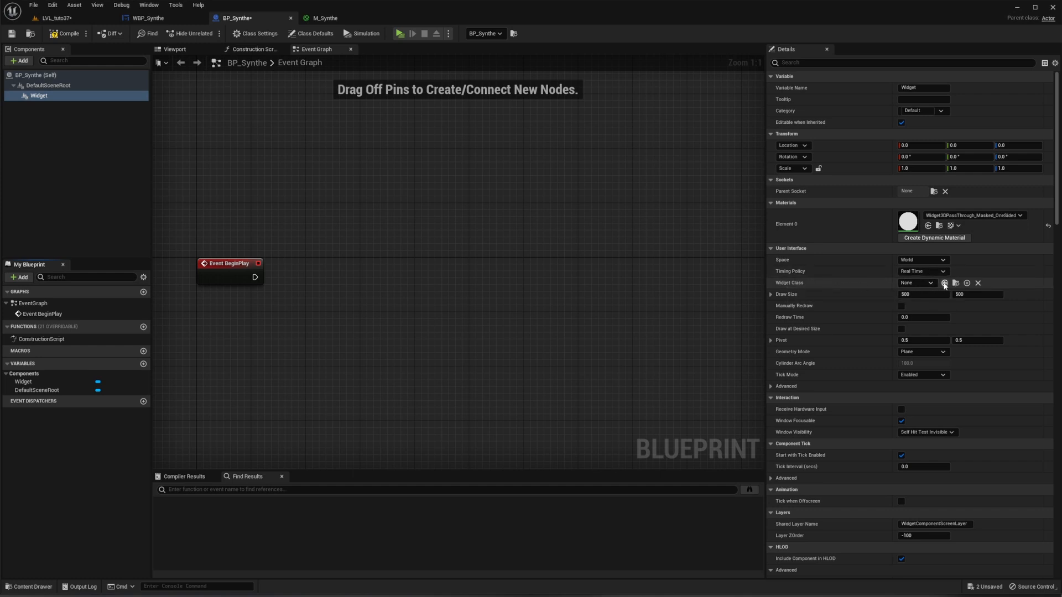
{"action": "left_click", "coordinate": [926, 284]}
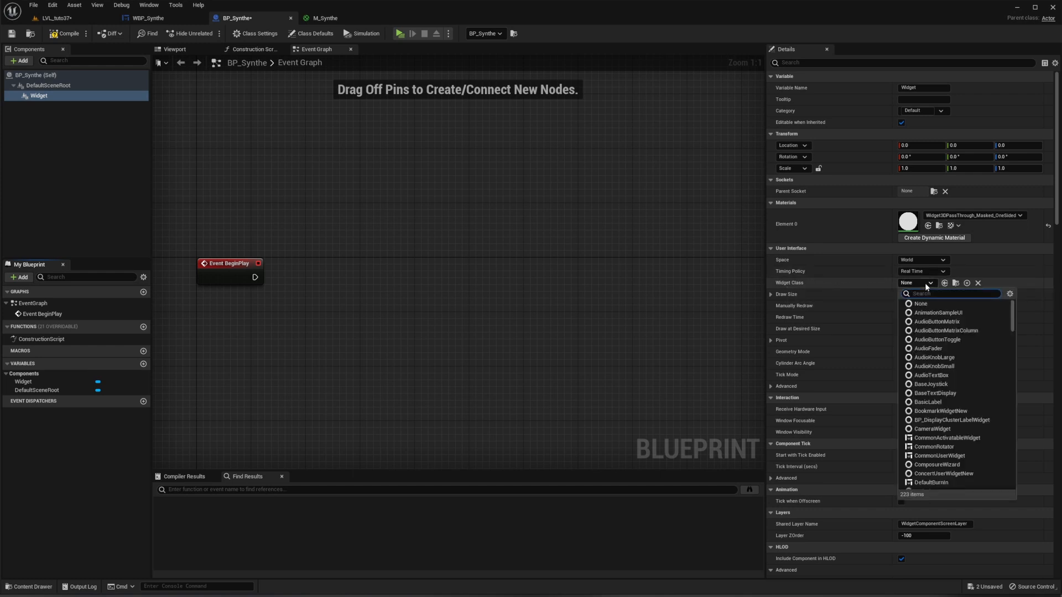
{"action": "type", "text": "synt"}
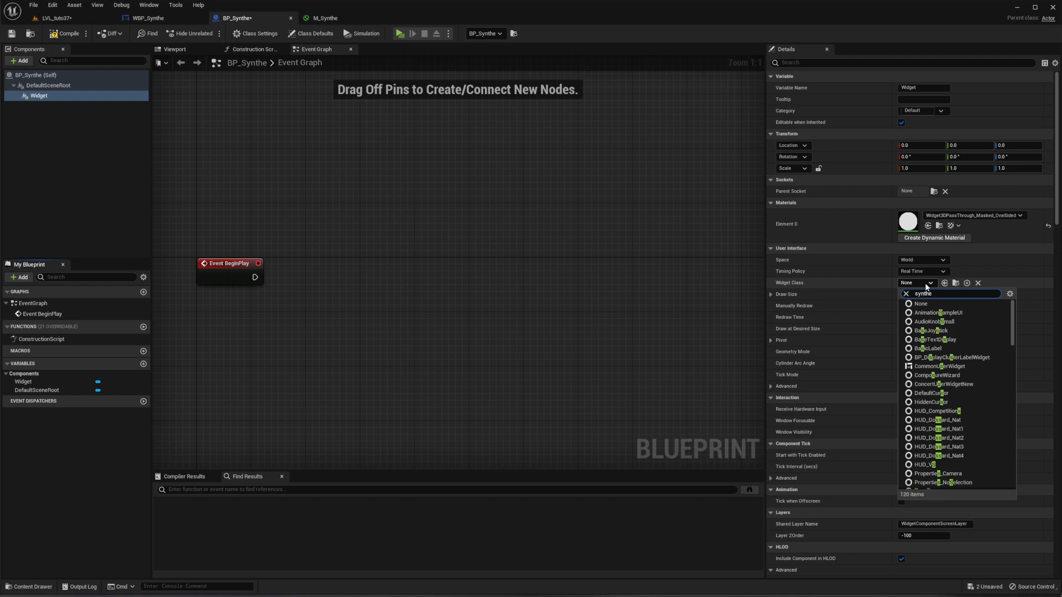
{"action": "type", "text": "he"}
{"action": "left_click", "coordinate": [924, 313]}
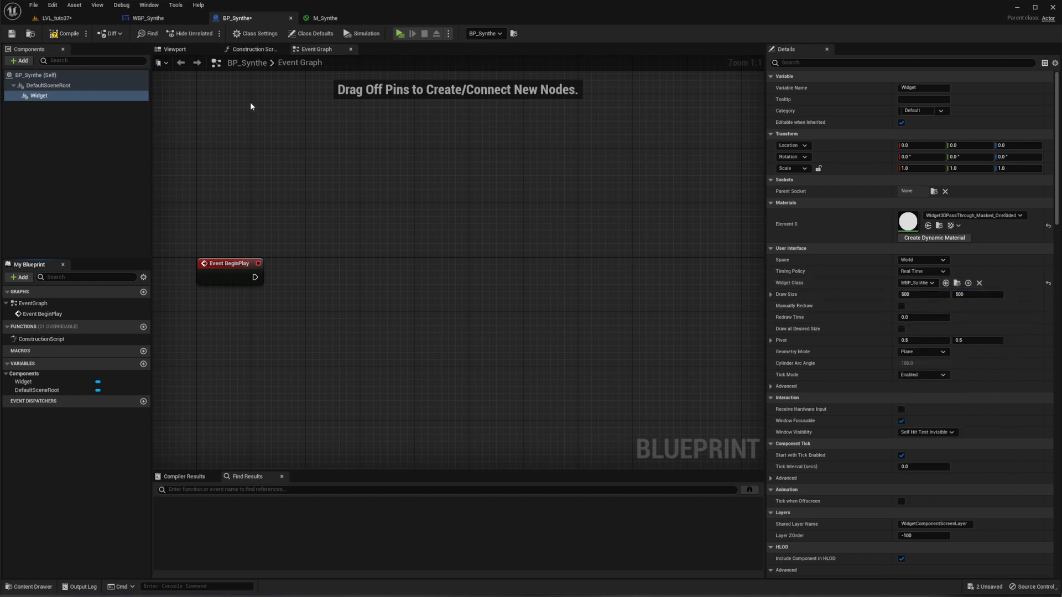
Step: View the Widget component in BP_Synthe's 3D preview and set its Draw Size to 1920 by 1080
{"action": "left_click", "coordinate": [177, 51]}
{"action": "right_click_drag", "start_coordinate": [422, 325], "coordinate": [387, 321]}
{"action": "mouse_move", "coordinate": [521, 282]}
{"action": "right_mouse_down"}
{"action": "mouse_move", "coordinate": [603, 281]}
{"action": "mouse_move", "coordinate": [521, 282]}
{"action": "right_mouse_up"}
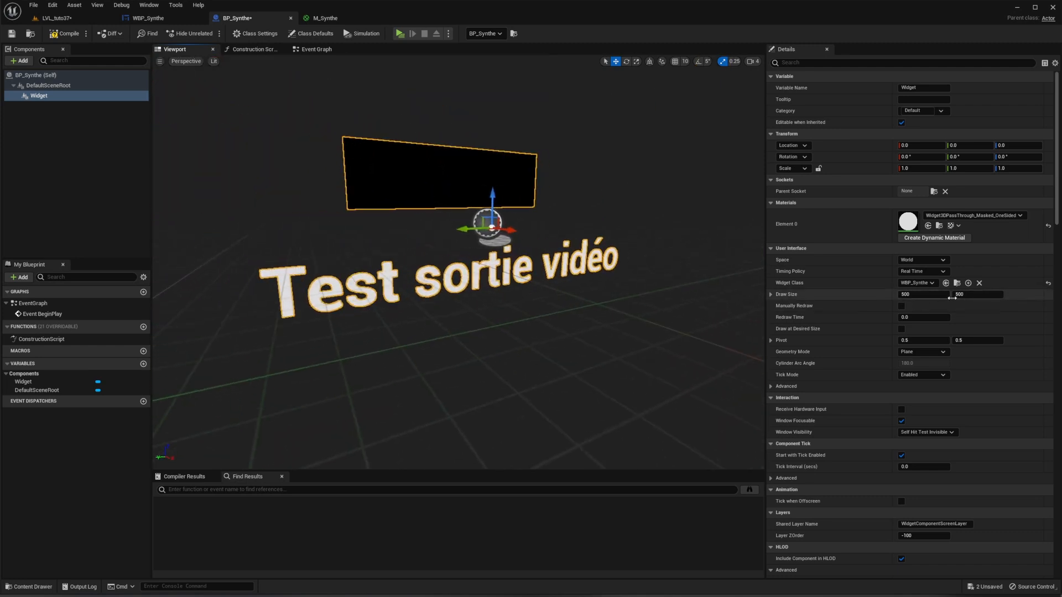
{"action": "left_click", "coordinate": [916, 296]}
{"action": "type", "text": "1920"}
{"action": "key", "text": "Tab"}
{"action": "type", "text": "10"}
{"action": "key", "text": "Return"}
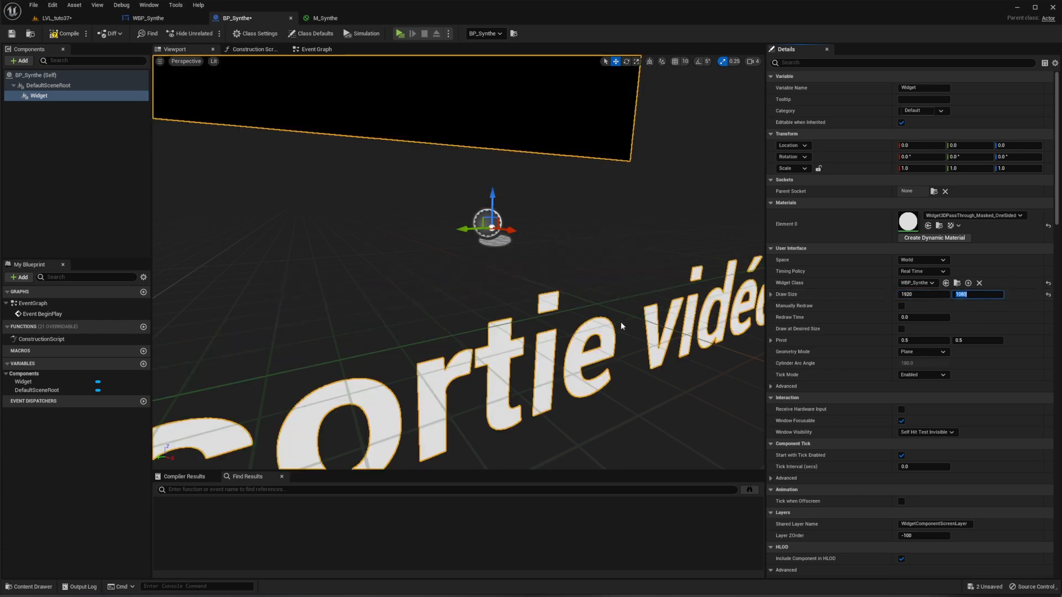
{"action": "scroll", "coordinate": [457, 281], "scroll_direction": "down", "scroll_amount": 5}
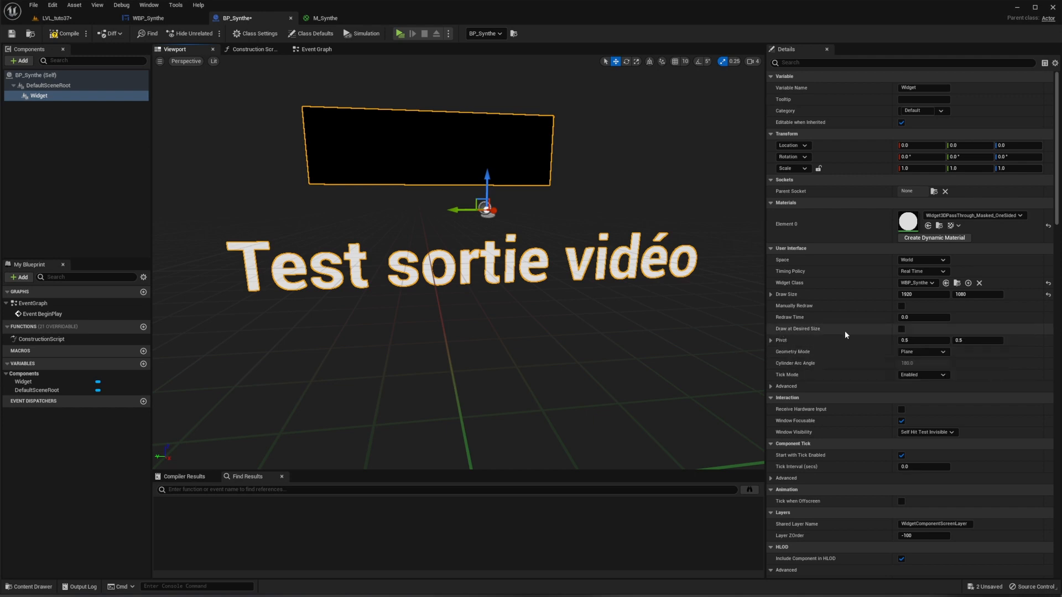
Step: Enable Draw at Desired Size on the Widget component, set its Blend Mode to Transparent and compile BP_Synthe
{"action": "left_click", "coordinate": [902, 330]}
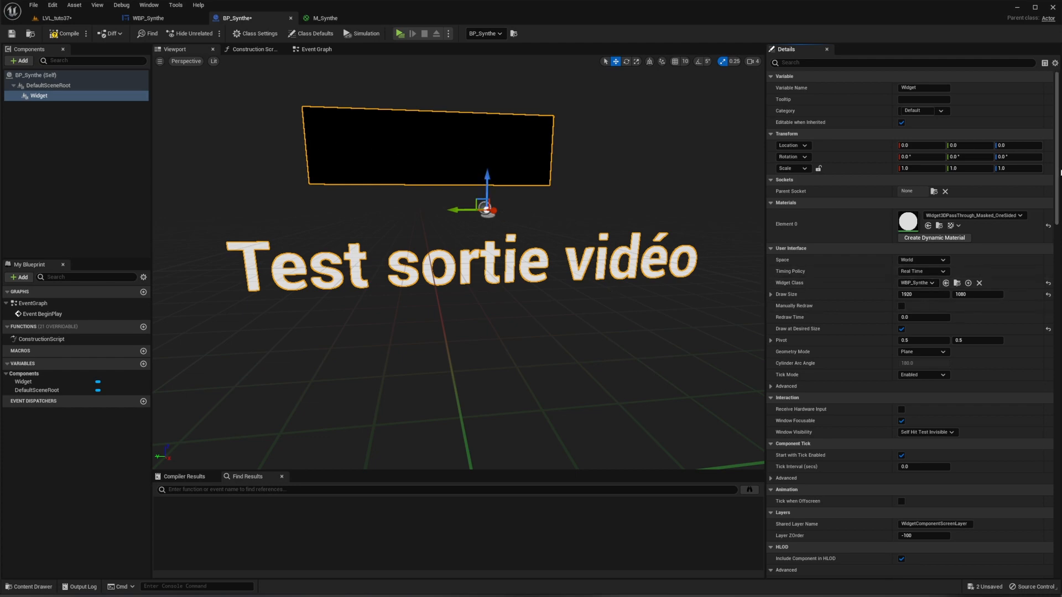
{"action": "left_click_drag", "start_coordinate": [1057, 174], "coordinate": [1057, 386]}
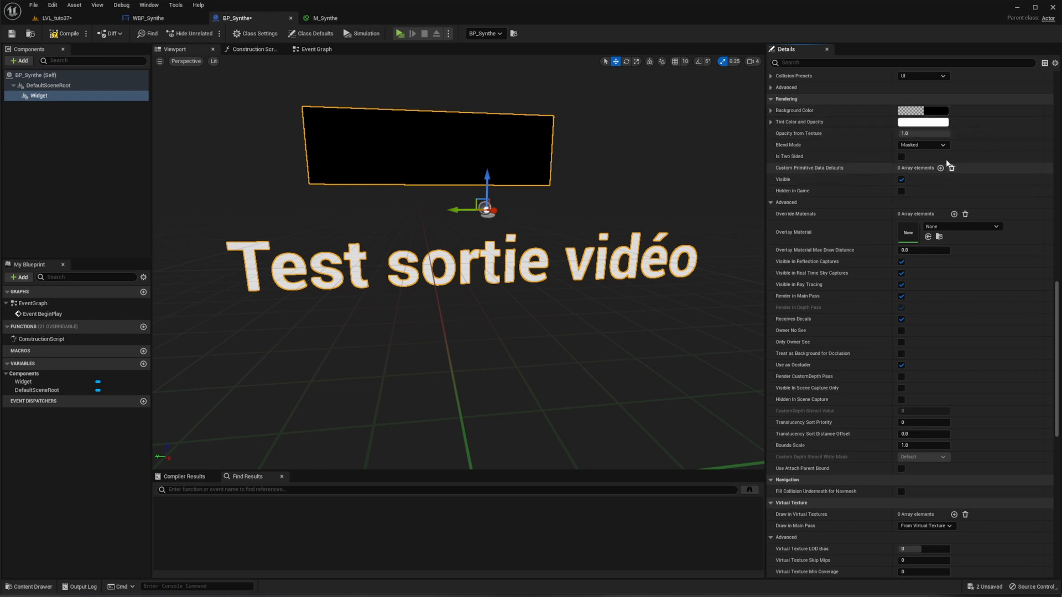
{"action": "left_click", "coordinate": [907, 145]}
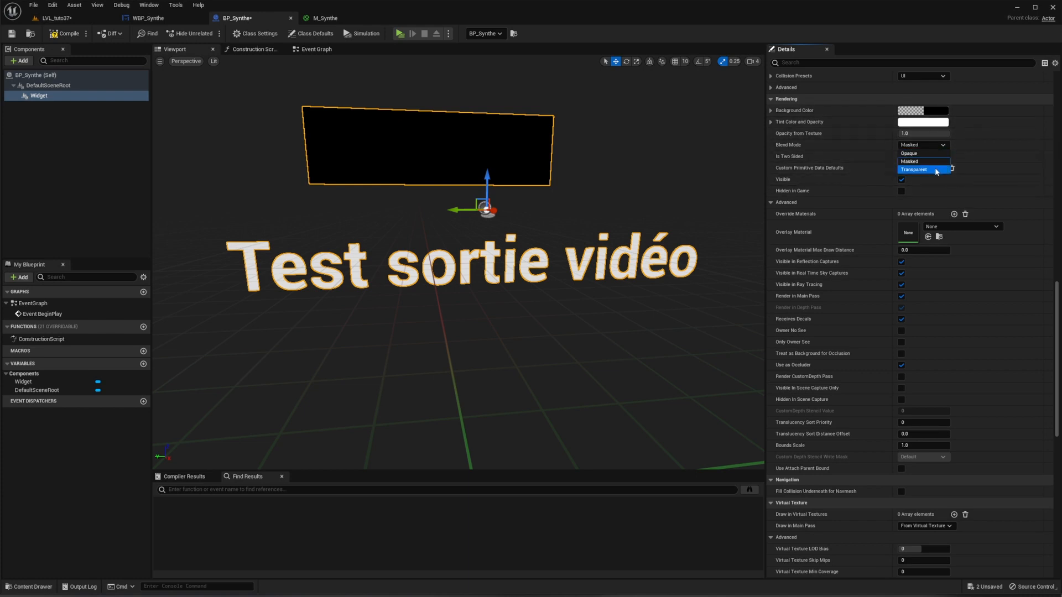
{"action": "left_click", "coordinate": [915, 169]}
{"action": "mouse_move", "coordinate": [473, 298]}
{"action": "right_mouse_down"}
{"action": "mouse_move", "coordinate": [437, 299]}
{"action": "mouse_move", "coordinate": [473, 298]}
{"action": "right_mouse_up"}
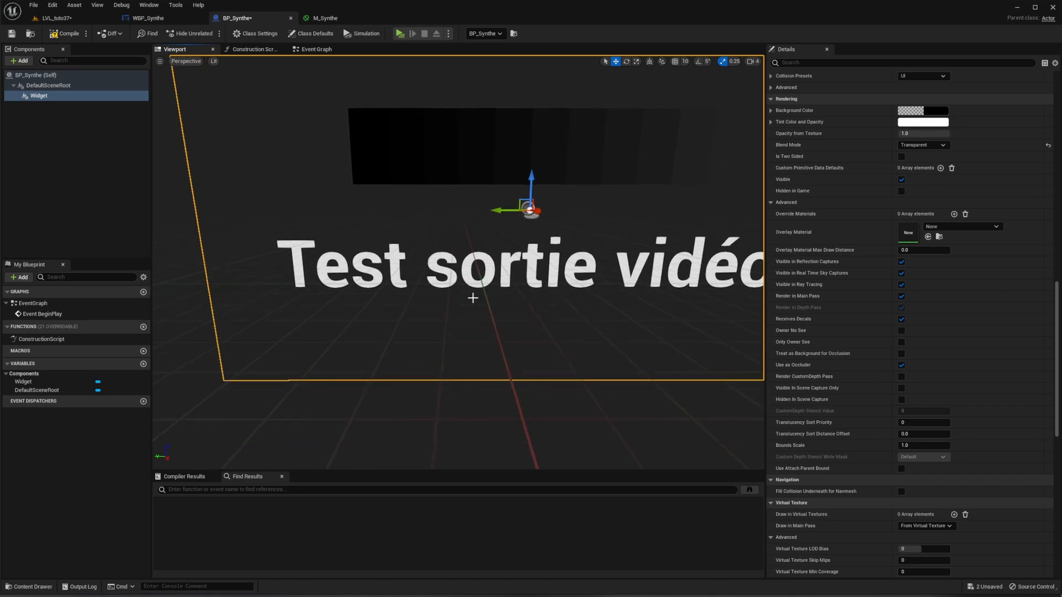
{"action": "left_click", "coordinate": [64, 33]}
Step: In BP_Synthe's event graph, add a Create Dynamic Material Instance node connected to Event BeginPlay and place it beside the event
{"action": "left_click", "coordinate": [317, 50]}
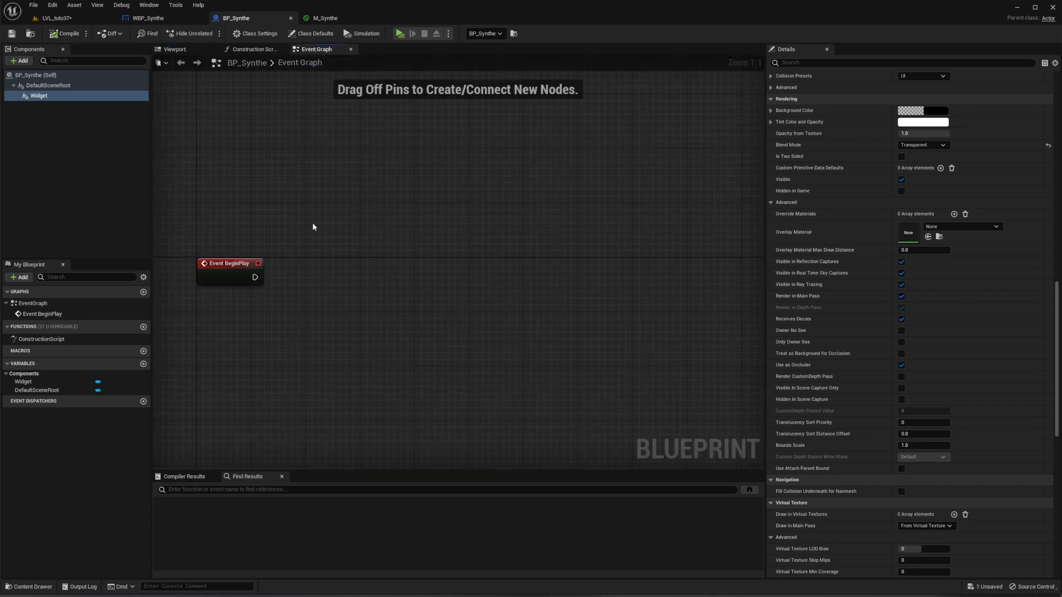
{"action": "left_click_drag", "start_coordinate": [232, 263], "coordinate": [383, 254]}
{"action": "type", "text": "cr"}
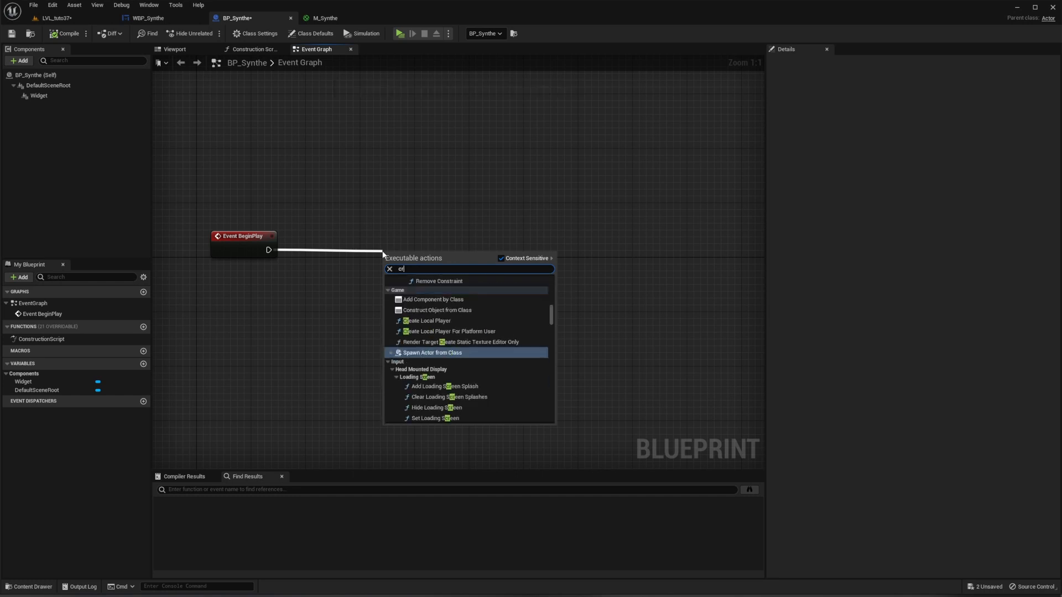
{"action": "type", "text": "eate dyn"}
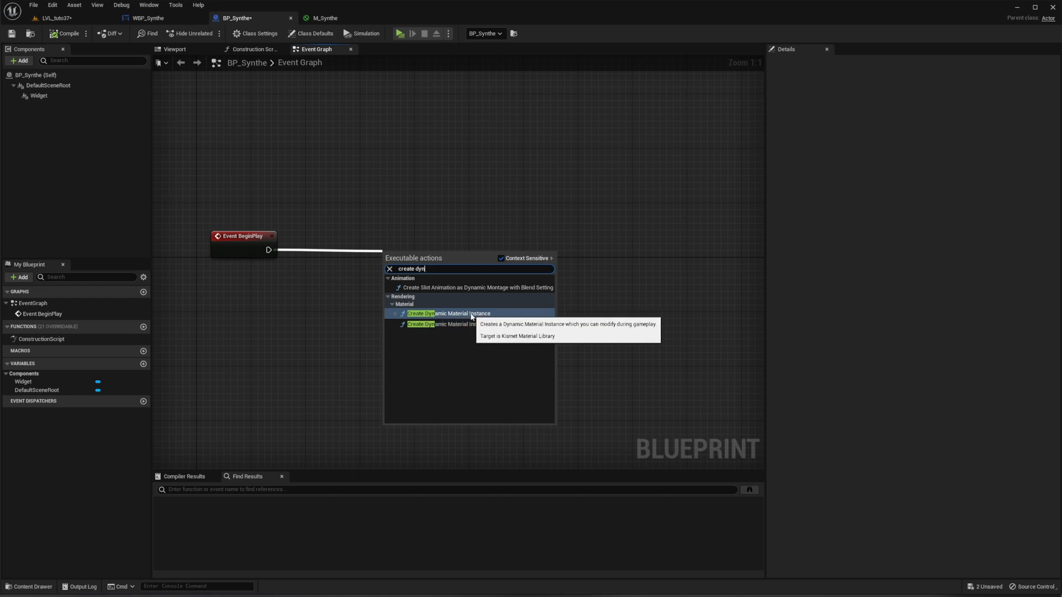
{"action": "left_click", "coordinate": [472, 316]}
{"action": "left_click_drag", "start_coordinate": [434, 270], "coordinate": [369, 239]}
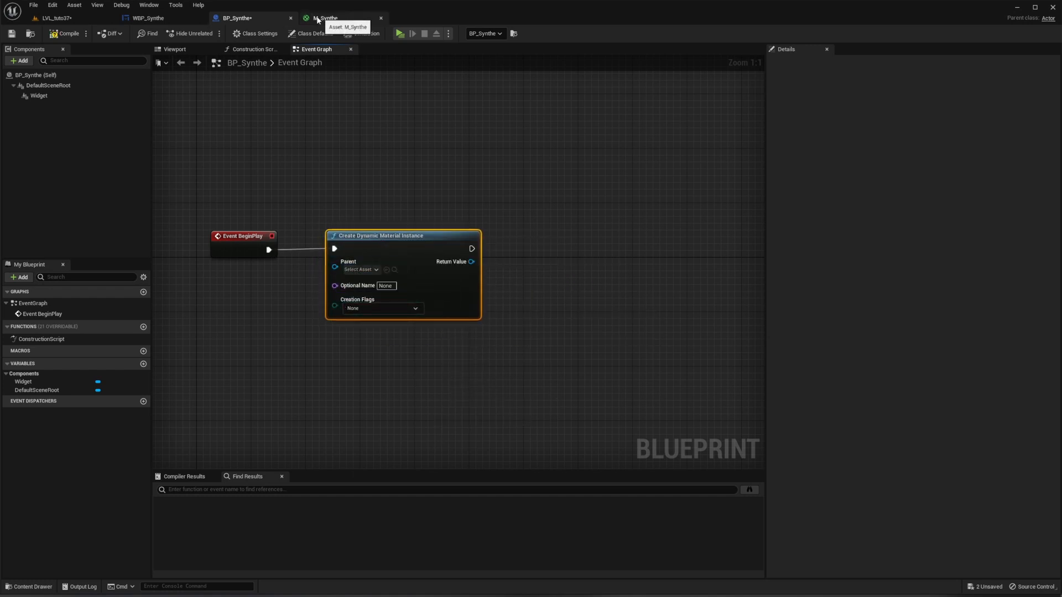
Step: Create a material instance of M_Synthe in the Tuto37 folder, keeping the default name M_Synthe_Inst
{"action": "left_click", "coordinate": [55, 17]}
{"action": "right_click", "coordinate": [288, 430]}
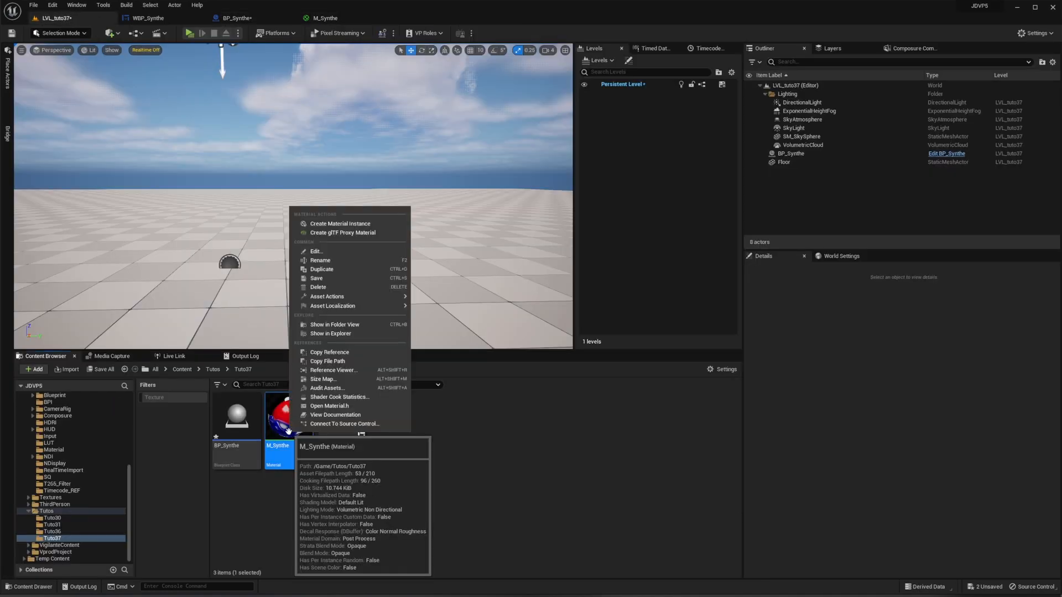
{"action": "left_click", "coordinate": [334, 223]}
{"action": "key", "text": "Return"}
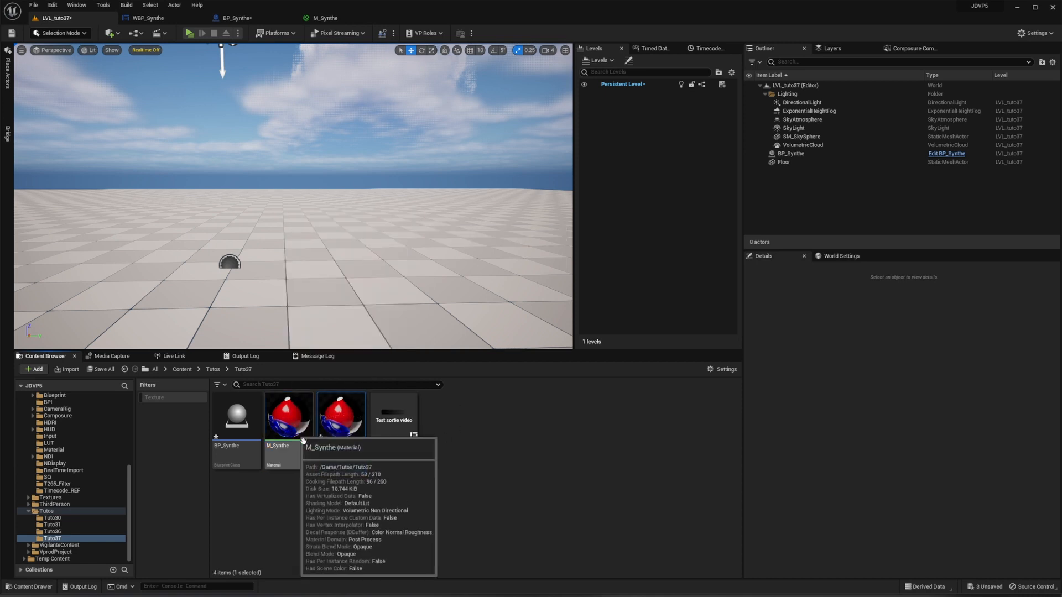
Step: In the M_Synthe material graph, add a Constant node and convert it to a parameter named test
{"action": "double_click", "coordinate": [298, 430]}
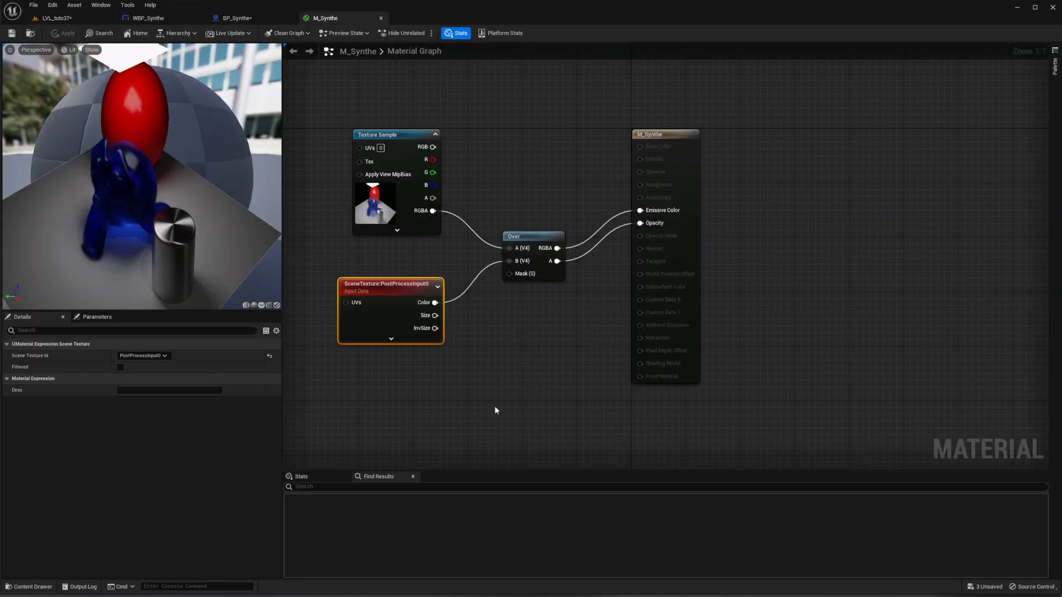
{"action": "right_click_drag", "start_coordinate": [491, 441], "coordinate": [553, 345]}
{"action": "right_click", "coordinate": [464, 331]}
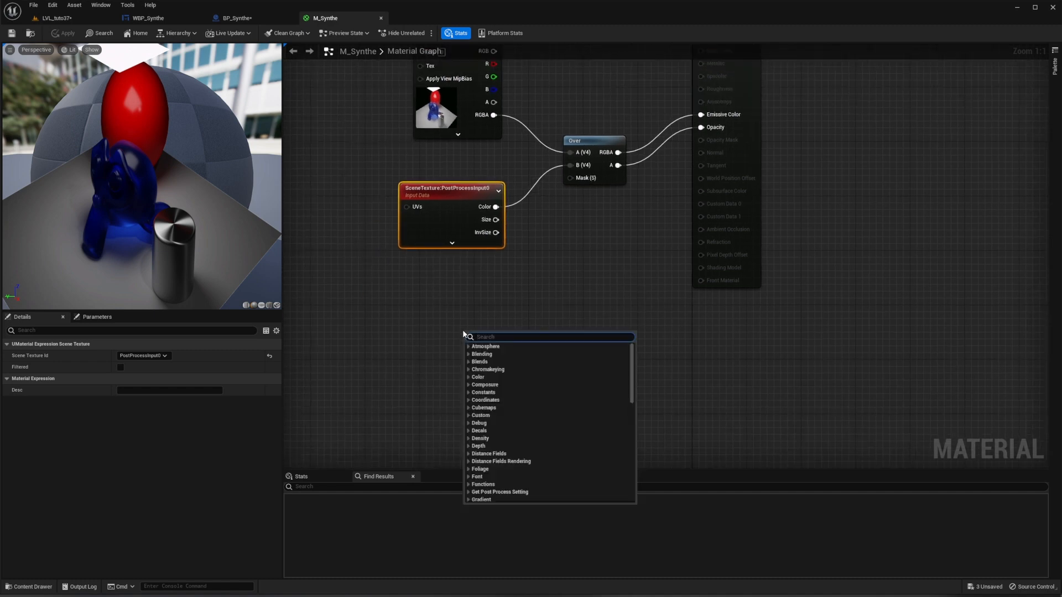
{"action": "type", "text": "onstant"}
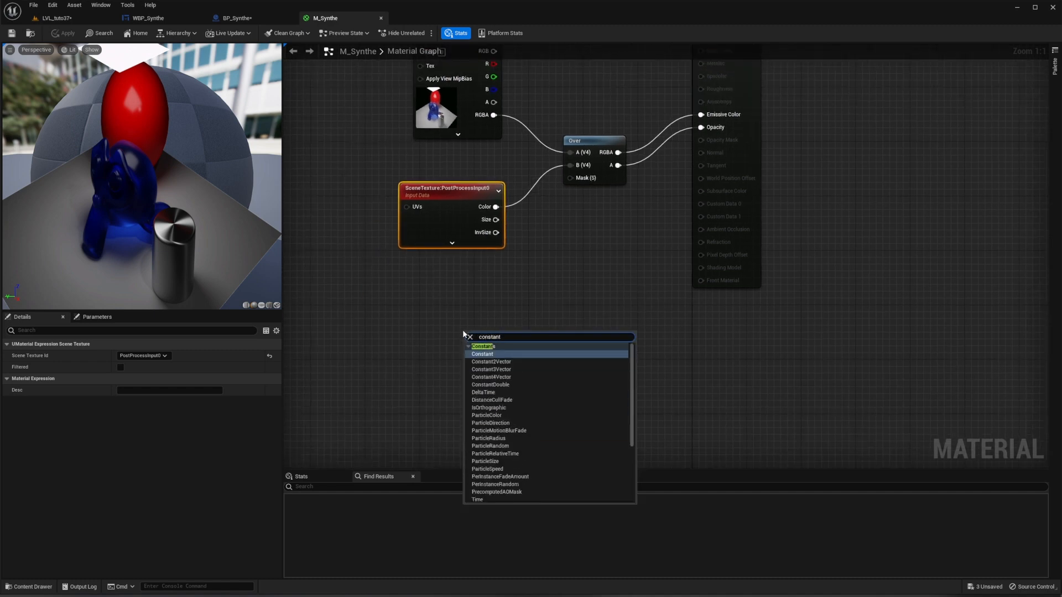
{"action": "left_click", "coordinate": [483, 354]}
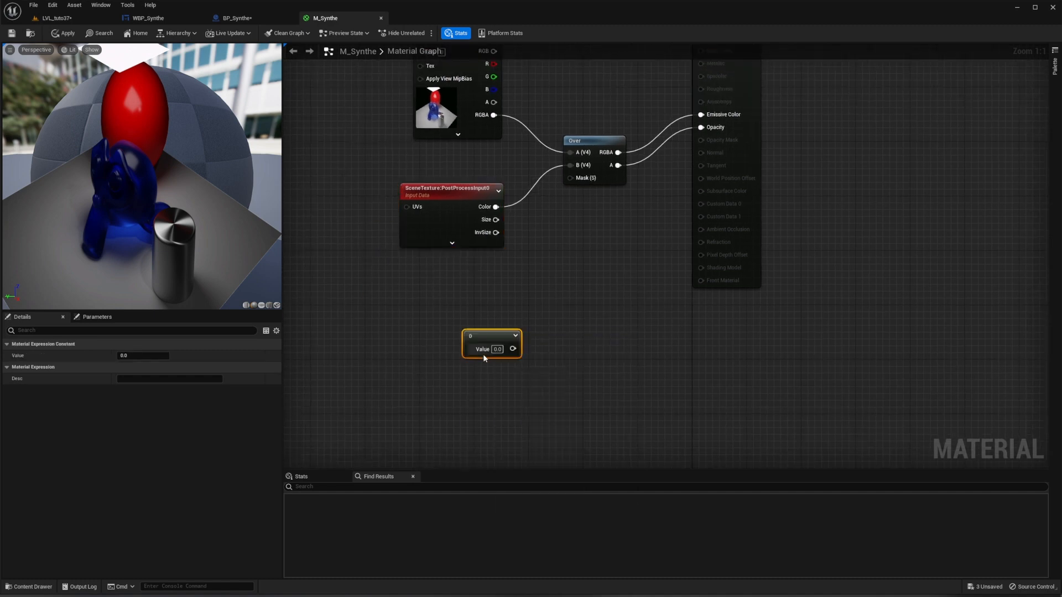
{"action": "right_click", "coordinate": [480, 335]}
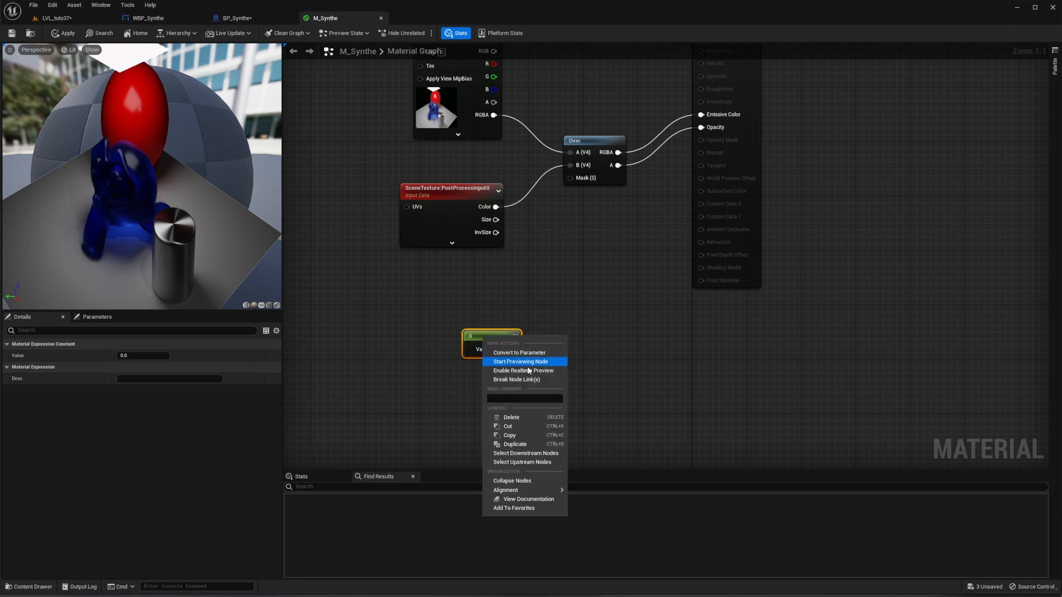
{"action": "left_click", "coordinate": [517, 353]}
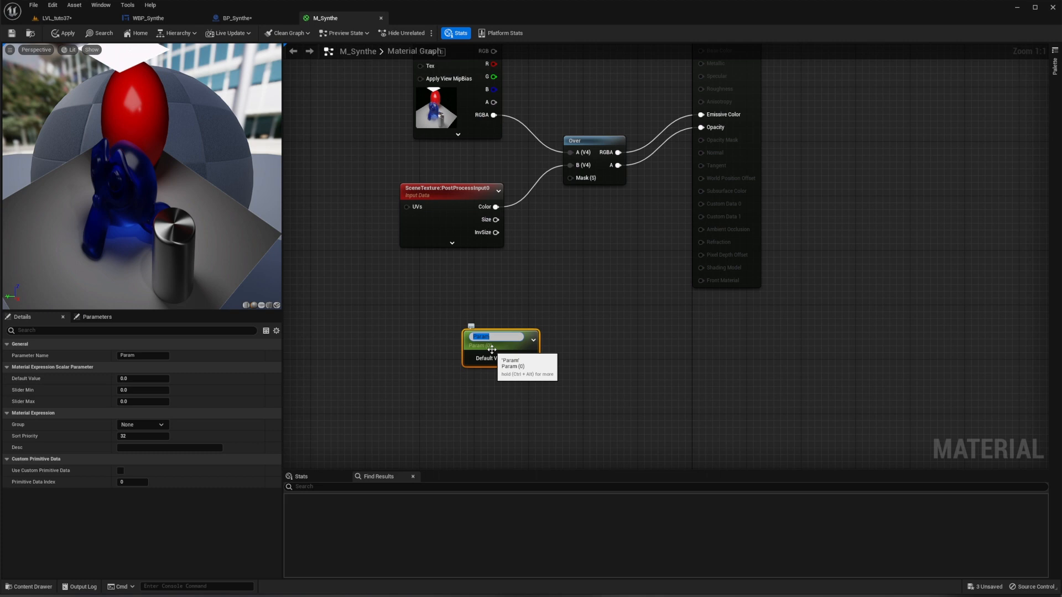
{"action": "type", "text": "test"}
{"action": "key", "text": "Return"}
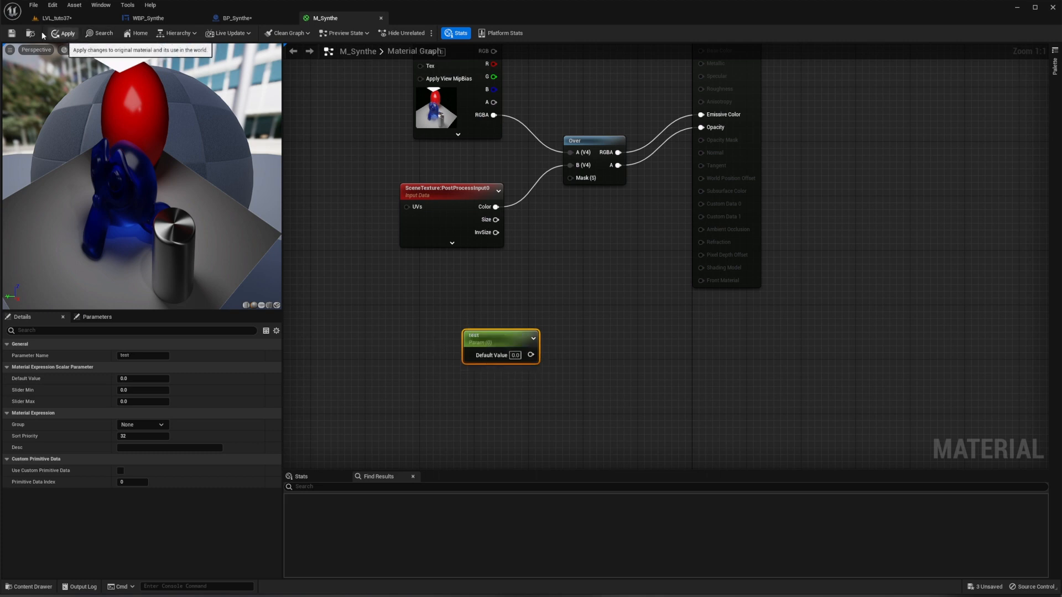
Step: Open the M_Synthe_Inst material instance from the LVL_tuto37 level editor and check its parameter groups
{"action": "left_click", "coordinate": [55, 18]}
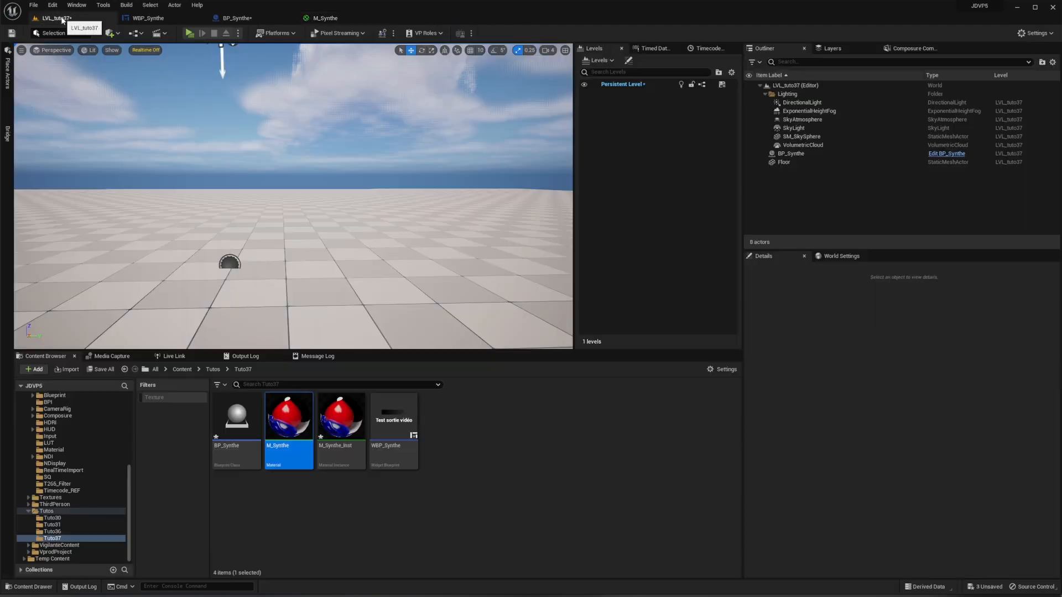
{"action": "left_click", "coordinate": [341, 416]}
{"action": "double_click", "coordinate": [341, 416]}
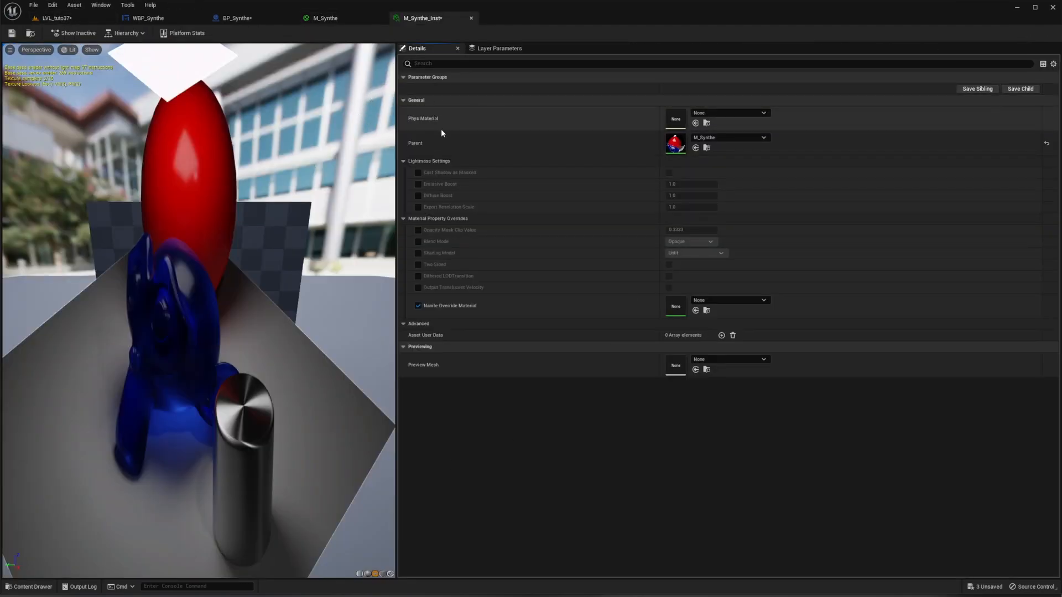
Step: Connect the test parameter to the Over node's Mask input, save M_Synthe and check the parameter in M_Synthe_Inst
{"action": "left_click", "coordinate": [326, 18]}
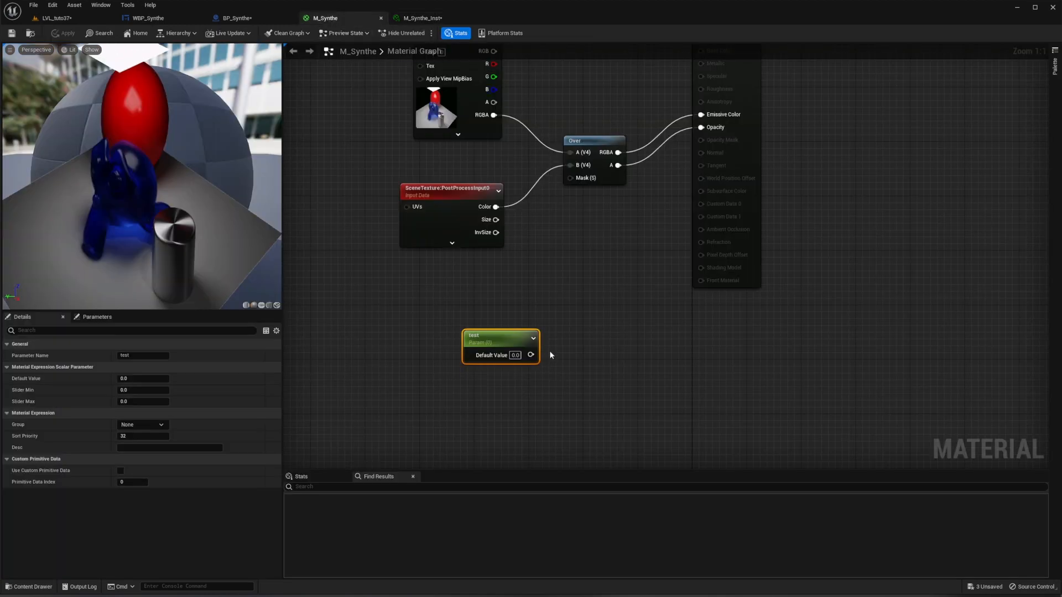
{"action": "left_click_drag", "start_coordinate": [531, 355], "coordinate": [569, 177]}
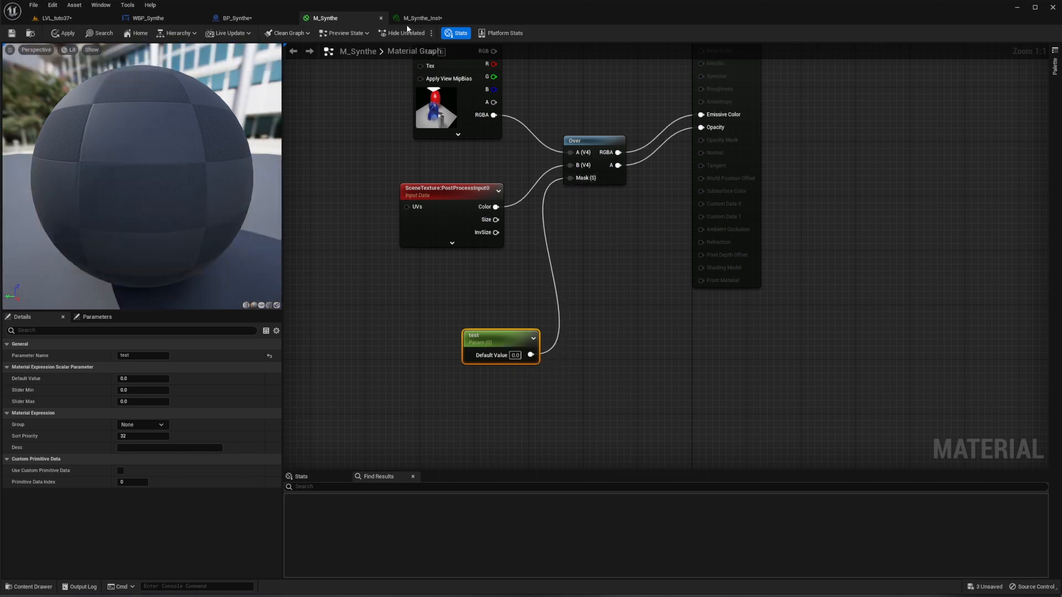
{"action": "left_click", "coordinate": [12, 34]}
{"action": "left_click", "coordinate": [413, 18]}
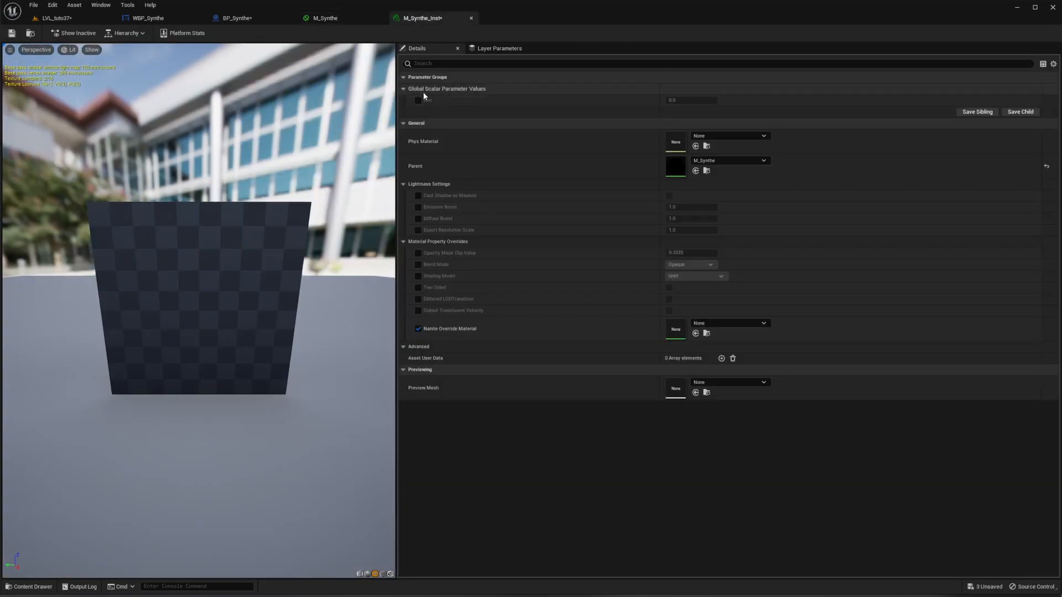
Step: Delete the test parameter node from the M_Synthe material graph
{"action": "left_click", "coordinate": [314, 16]}
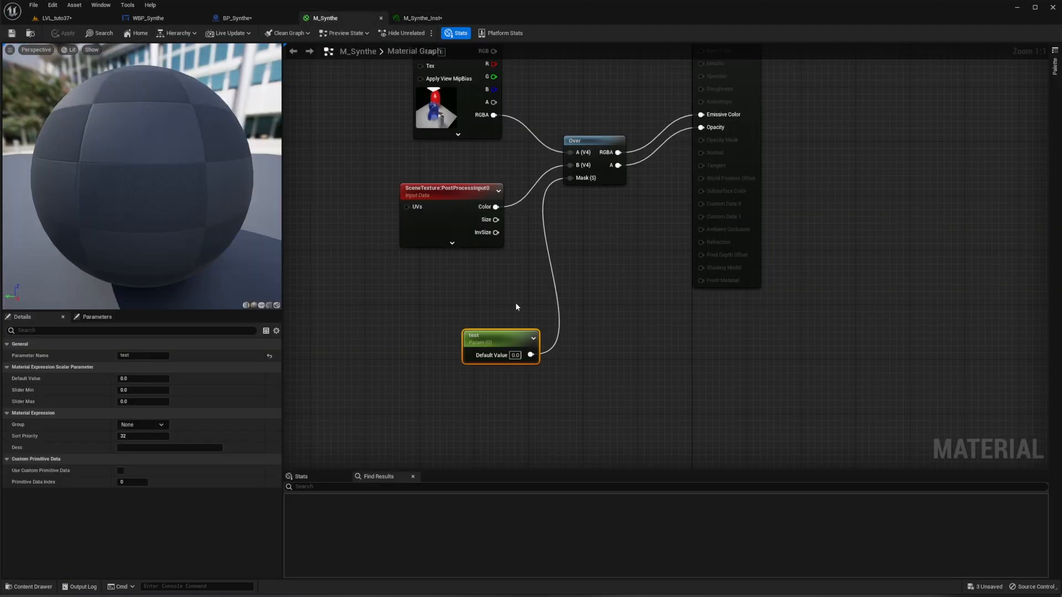
{"action": "key", "text": "Delete"}
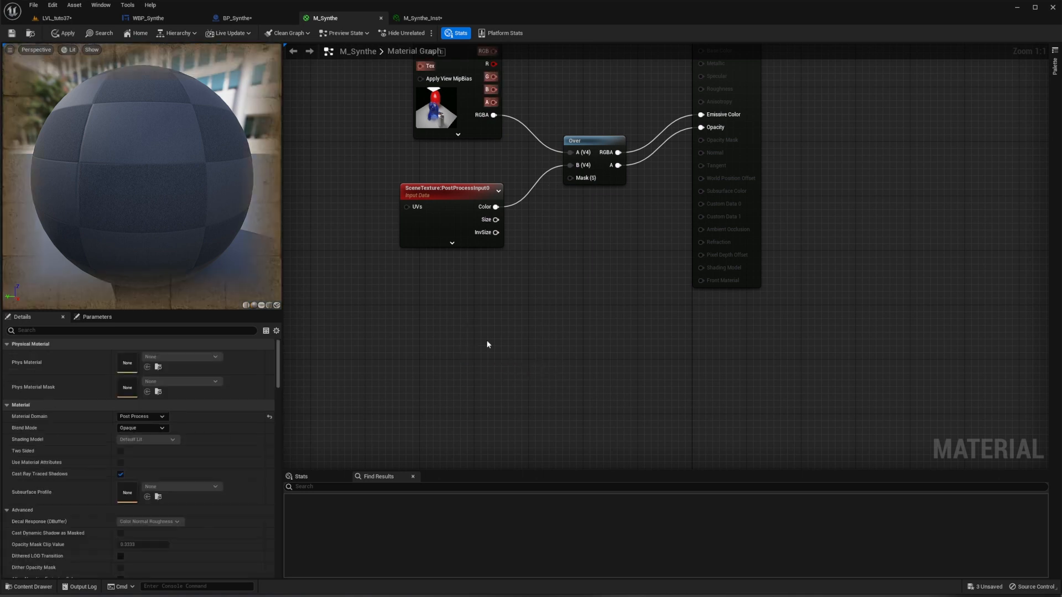
Step: In BP_Synthe, set the Create Dynamic Material Instance node's Parent to M_Synthe_Inst
{"action": "left_click", "coordinate": [237, 18]}
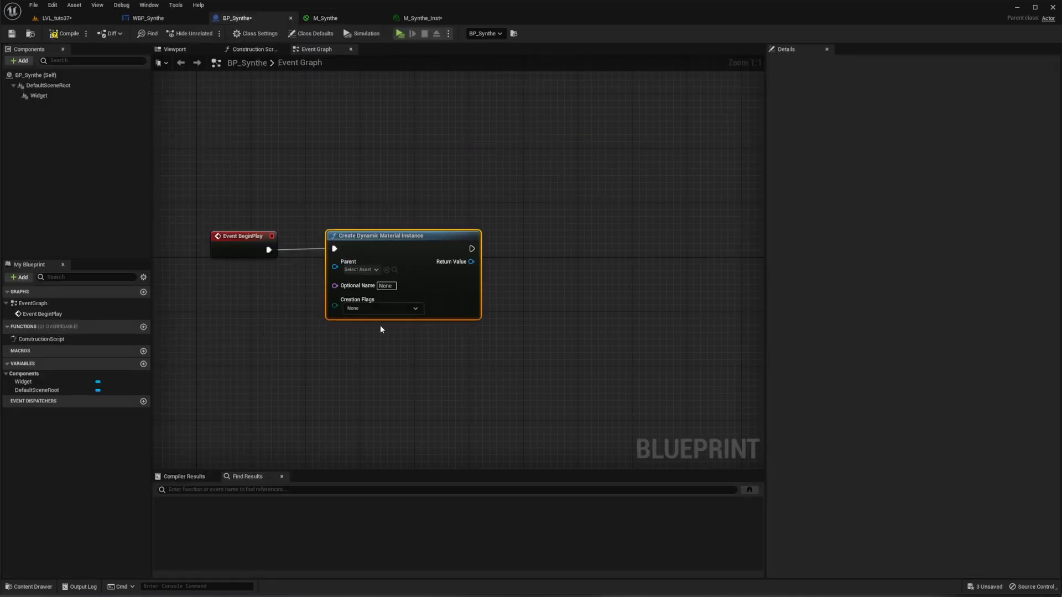
{"action": "left_click", "coordinate": [359, 270]}
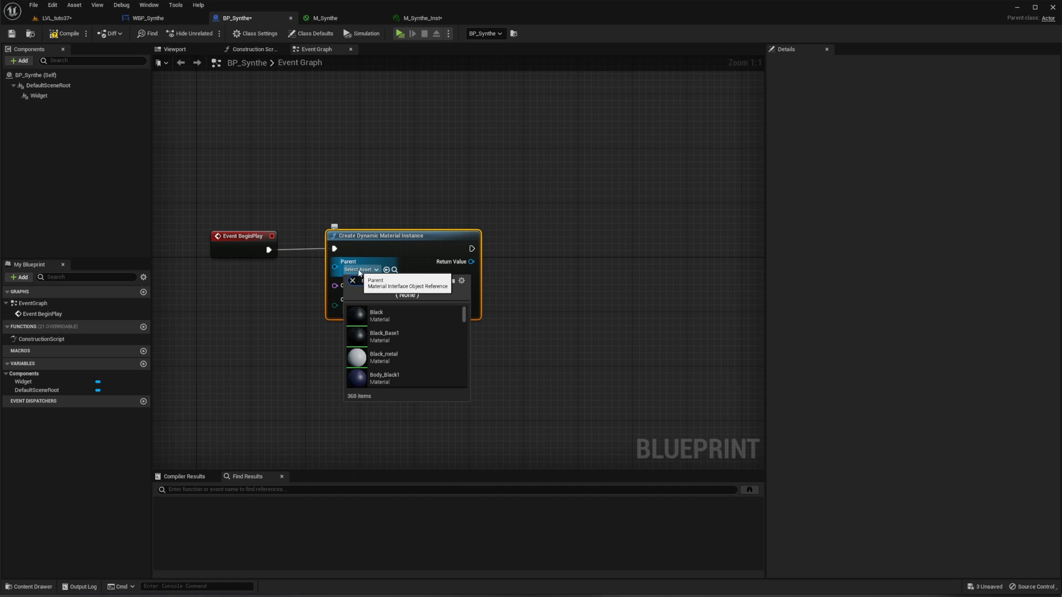
{"action": "type", "text": "synth"}
{"action": "left_click", "coordinate": [386, 338]}
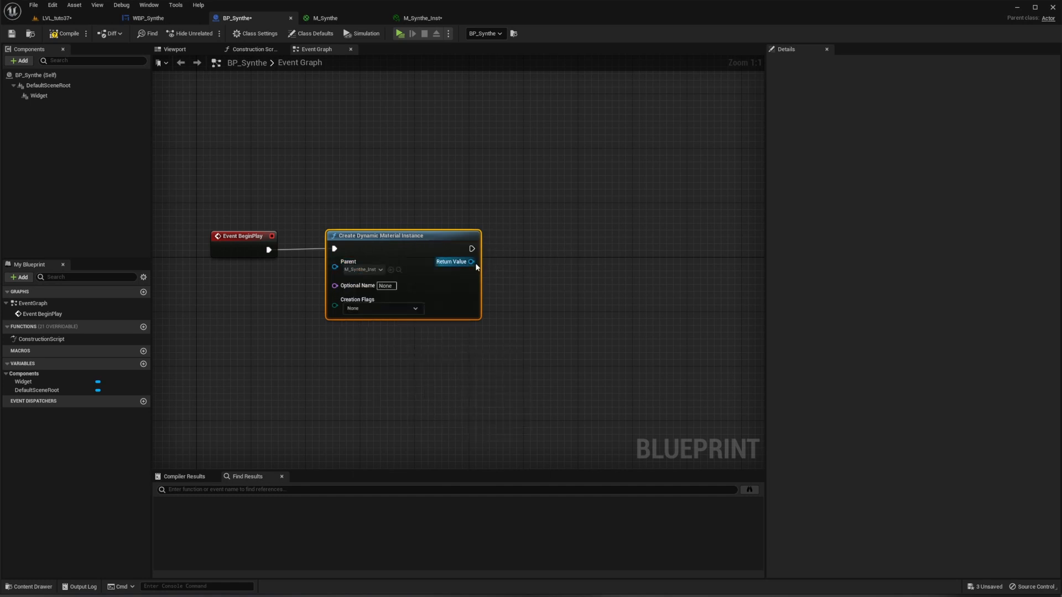
Step: Promote the Create Dynamic Material Instance return value to a variable named DynMat and line up its SET node and Event BeginPlay
{"action": "left_click_drag", "start_coordinate": [476, 264], "coordinate": [502, 262]}
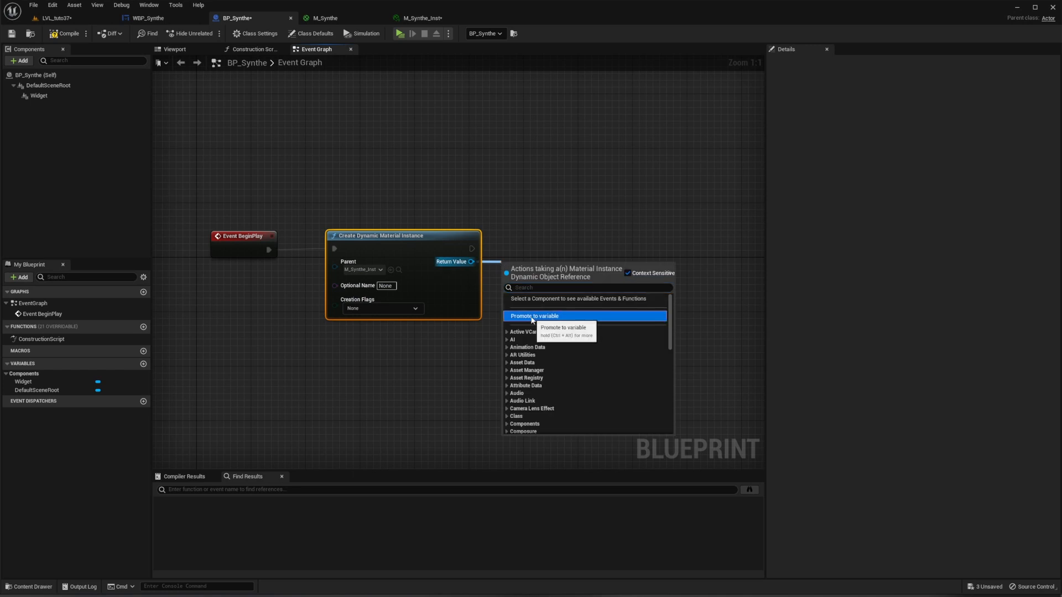
{"action": "left_click", "coordinate": [531, 318]}
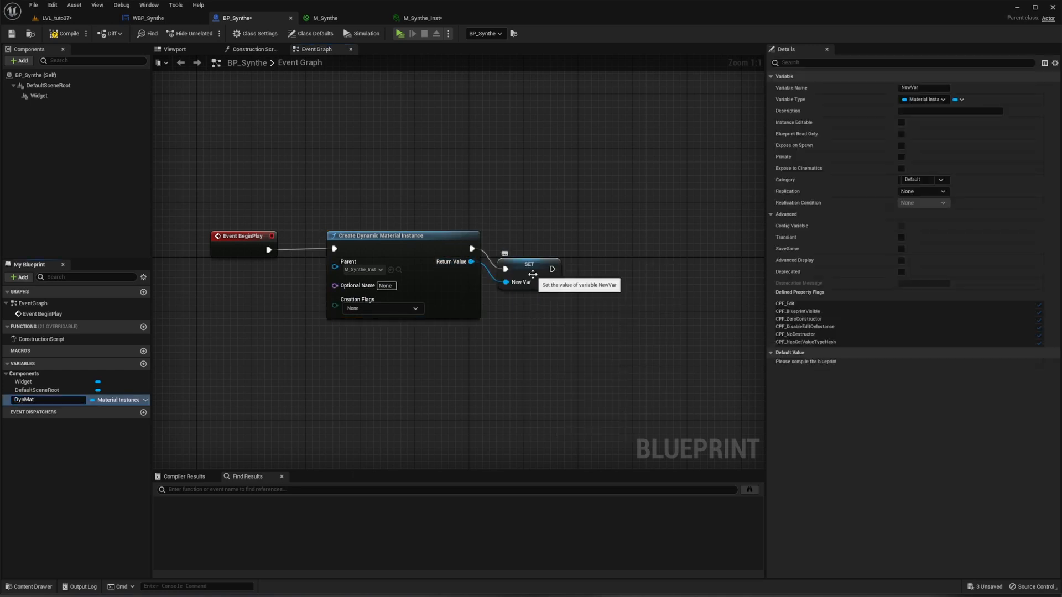
{"action": "key", "text": "Return"}
{"action": "left_click", "coordinate": [532, 273]}
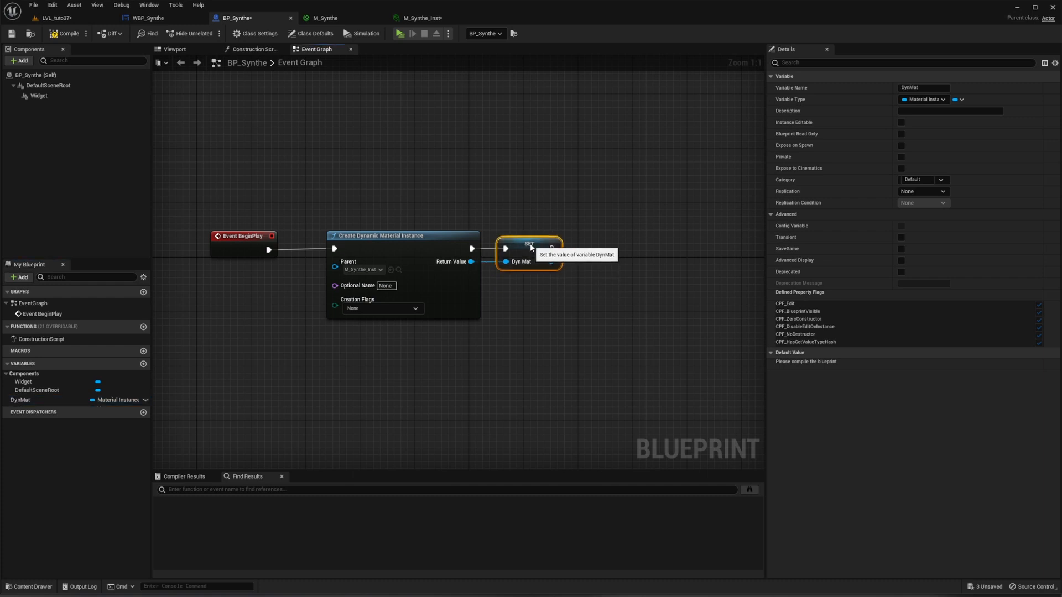
{"action": "right_click_drag", "start_coordinate": [561, 310], "coordinate": [485, 314]}
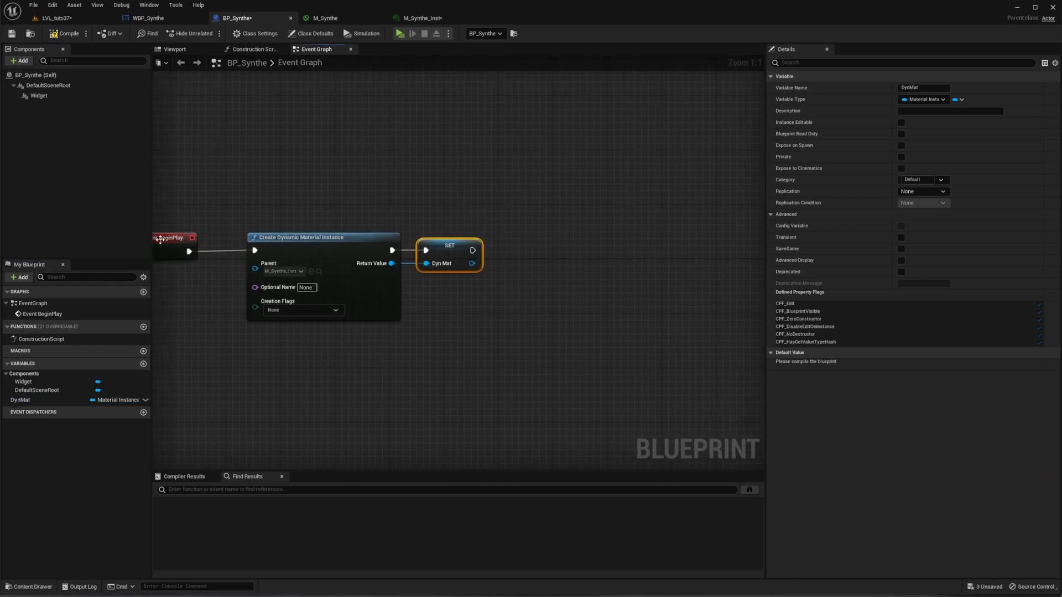
{"action": "left_click_drag", "start_coordinate": [160, 239], "coordinate": [185, 240]}
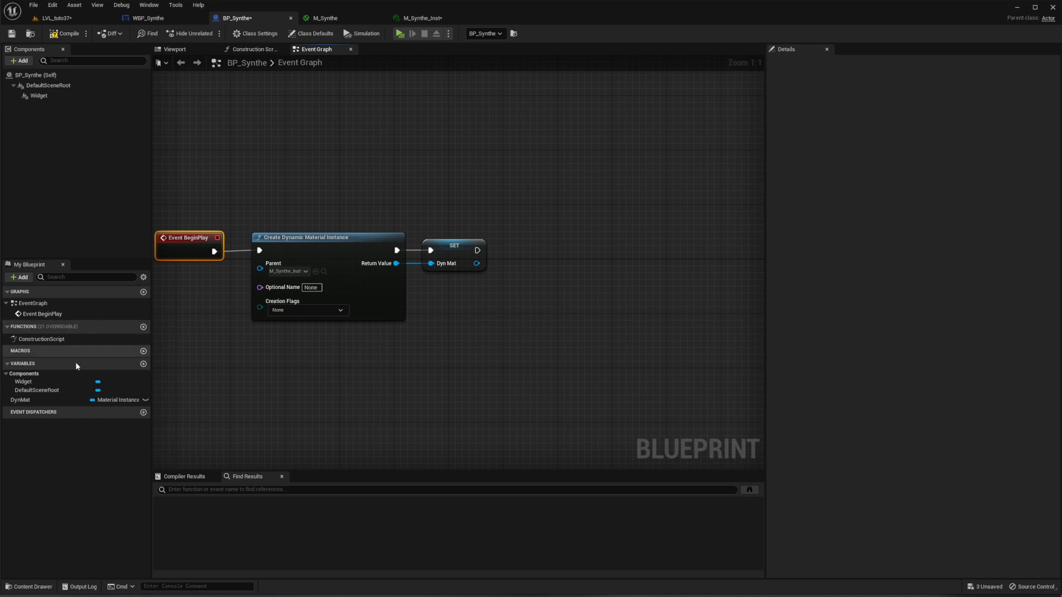
Step: Add a DynMat getter with a Set Texture Parameter Value node targeting it, and place that node beyond the SET node
{"action": "left_click_drag", "start_coordinate": [44, 400], "coordinate": [577, 341]}
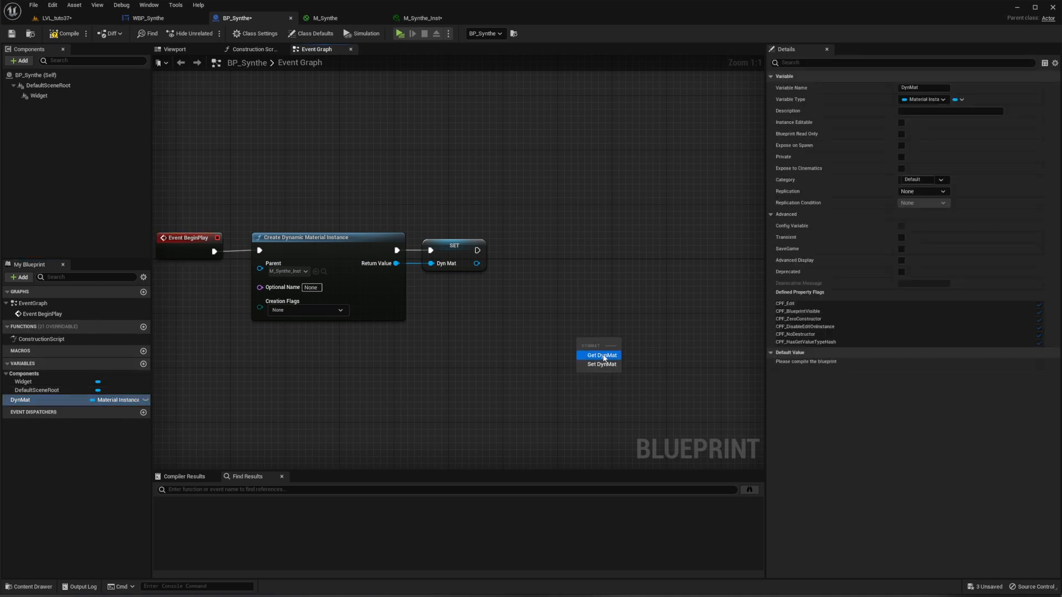
{"action": "left_click", "coordinate": [598, 355]}
{"action": "right_click_drag", "start_coordinate": [621, 316], "coordinate": [552, 323]}
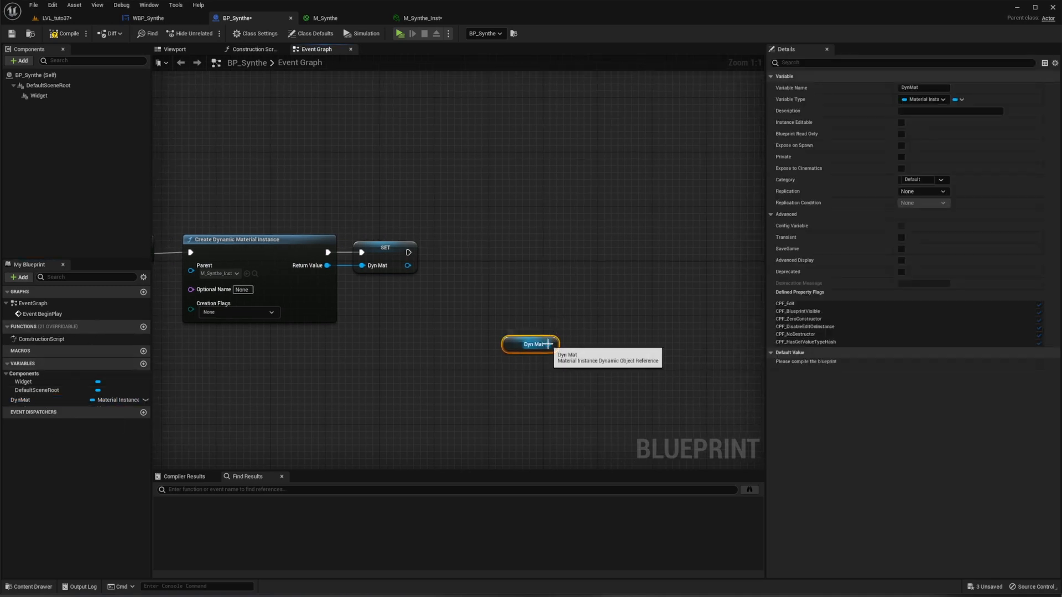
{"action": "left_click_drag", "start_coordinate": [548, 344], "coordinate": [571, 285]}
{"action": "type", "text": "set"}
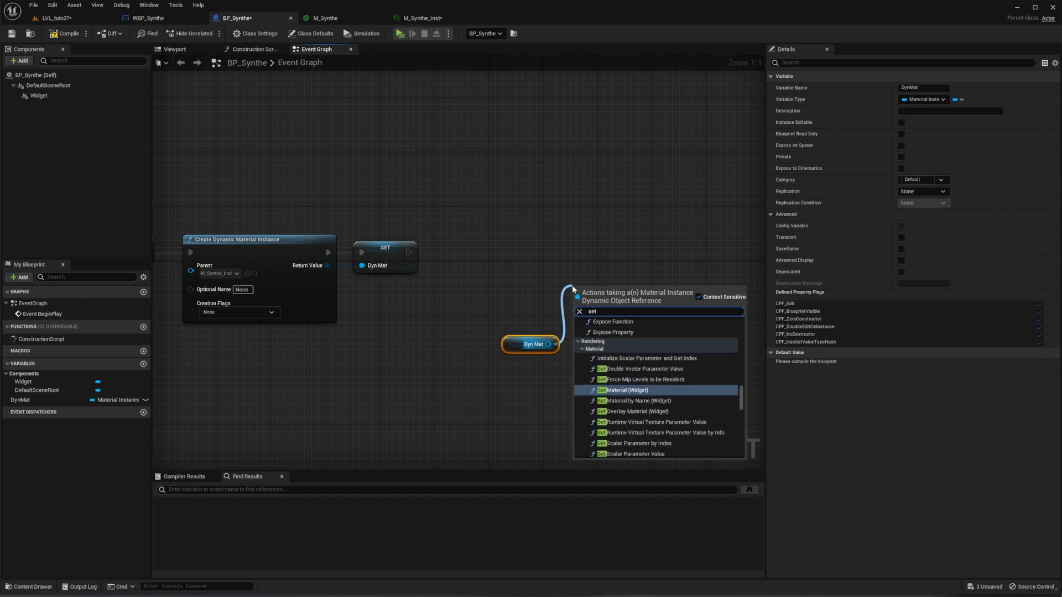
{"action": "type", "text": " texture"}
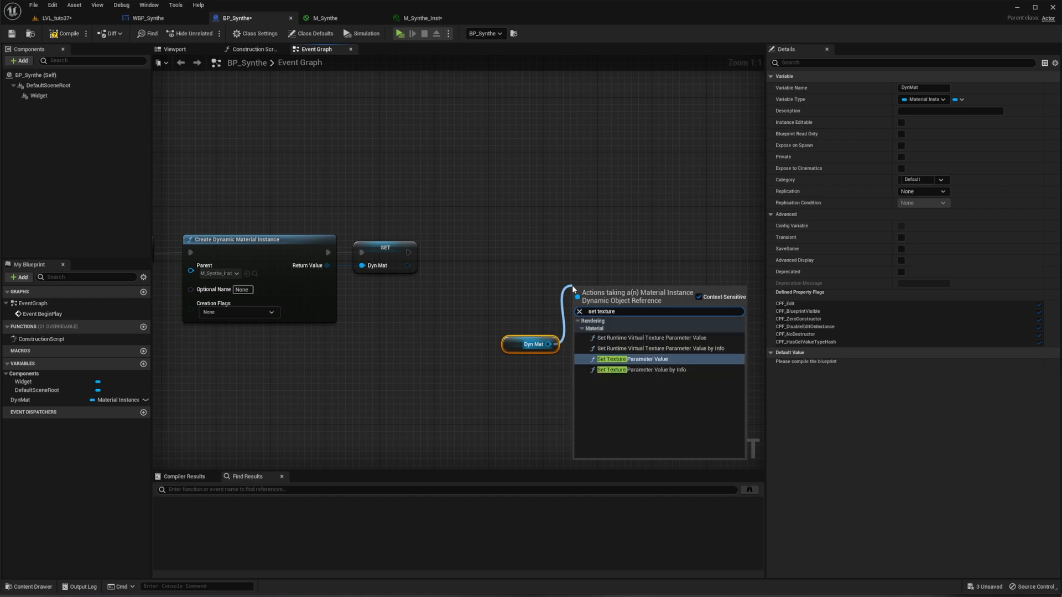
{"action": "left_click", "coordinate": [650, 360]}
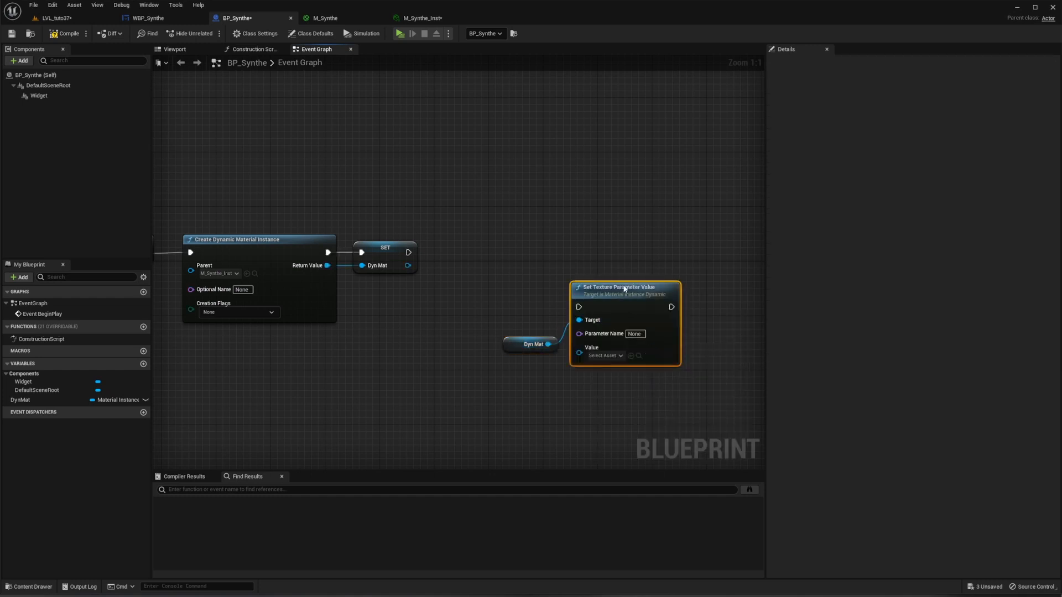
{"action": "left_click_drag", "start_coordinate": [624, 289], "coordinate": [639, 241]}
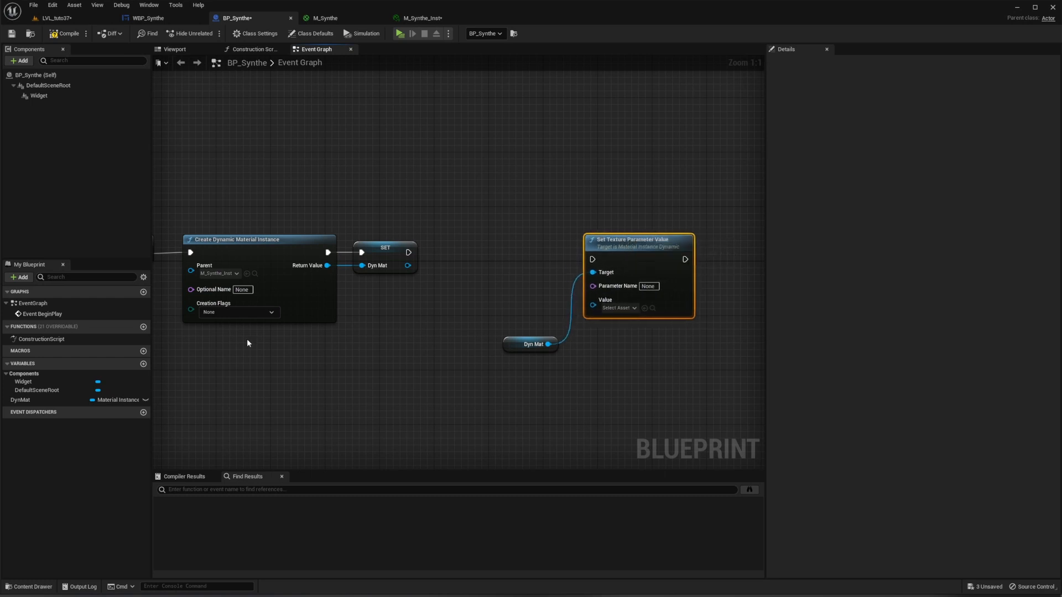
{"action": "right_click_drag", "start_coordinate": [247, 343], "coordinate": [306, 340]}
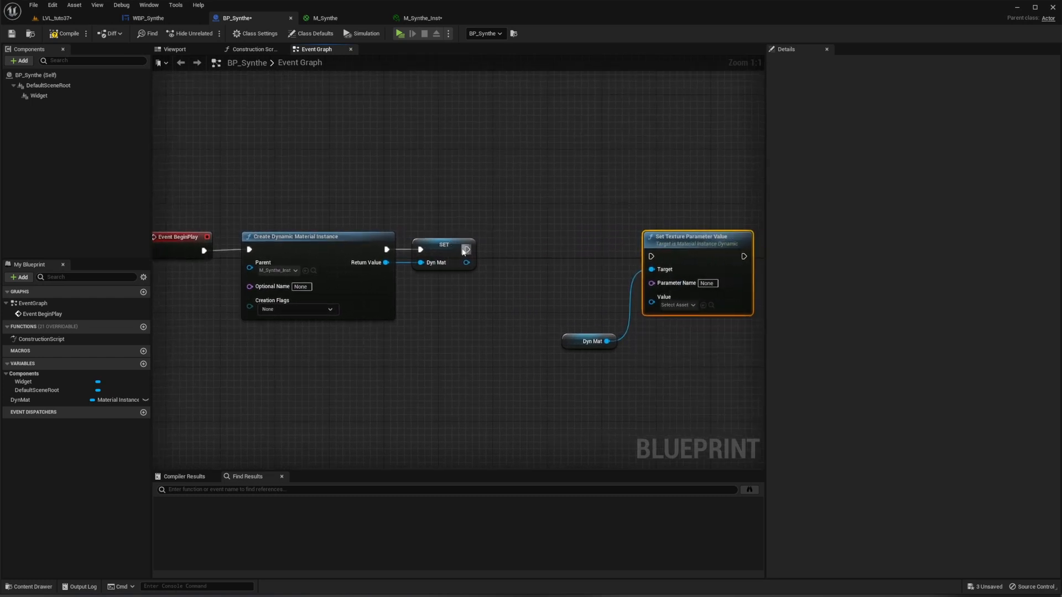
Step: Insert a Delay node between the DynMat SET node and Set Texture Parameter Value, and place the DynMat getter beneath the Delay
{"action": "left_click_drag", "start_coordinate": [467, 250], "coordinate": [505, 247]}
{"action": "type", "text": "dela"}
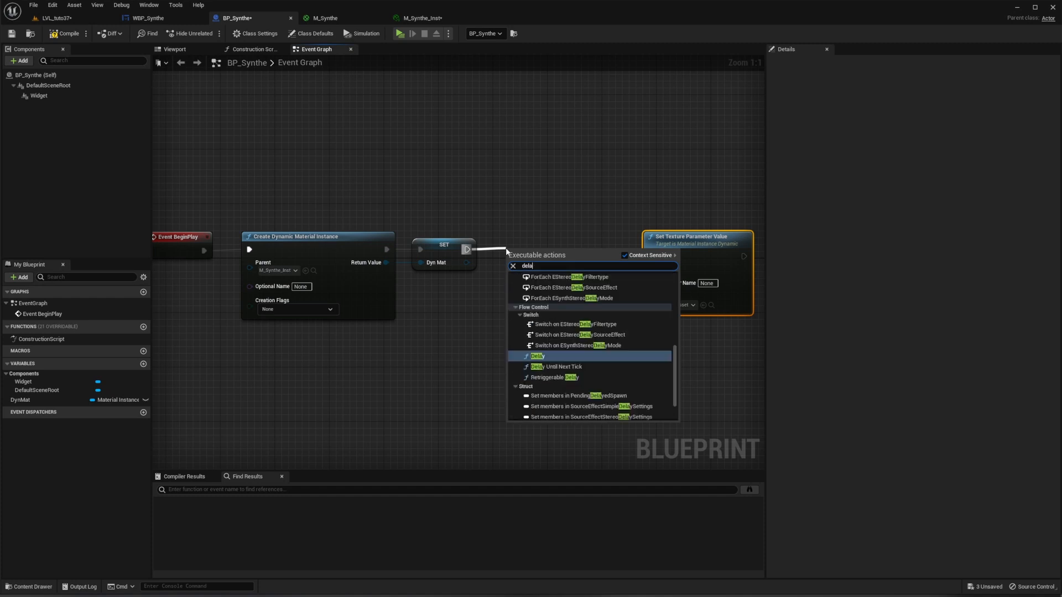
{"action": "type", "text": "y"}
{"action": "key", "text": "Return"}
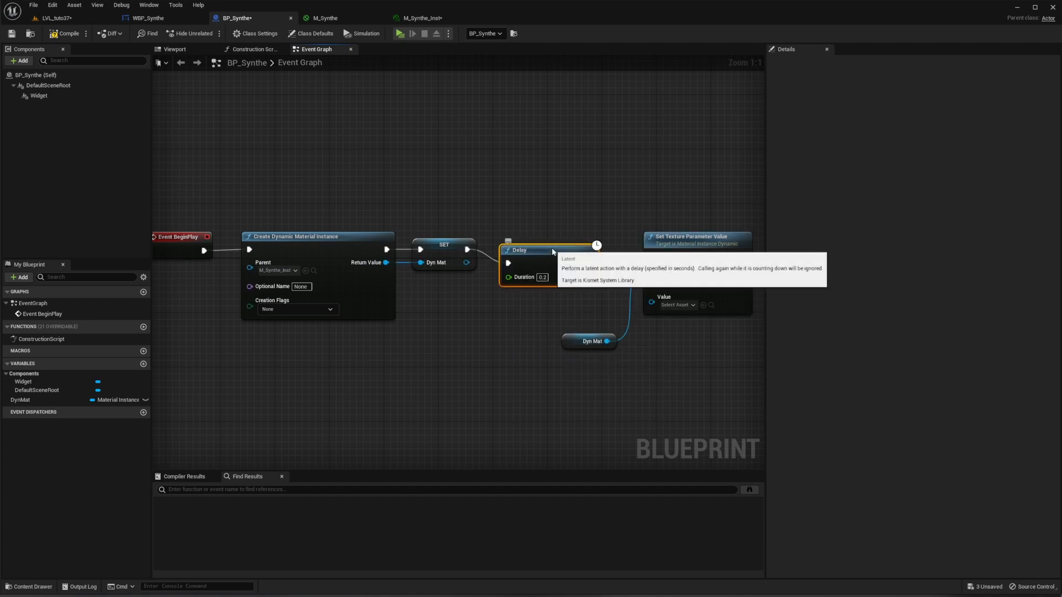
{"action": "left_click_drag", "start_coordinate": [563, 239], "coordinate": [672, 229]}
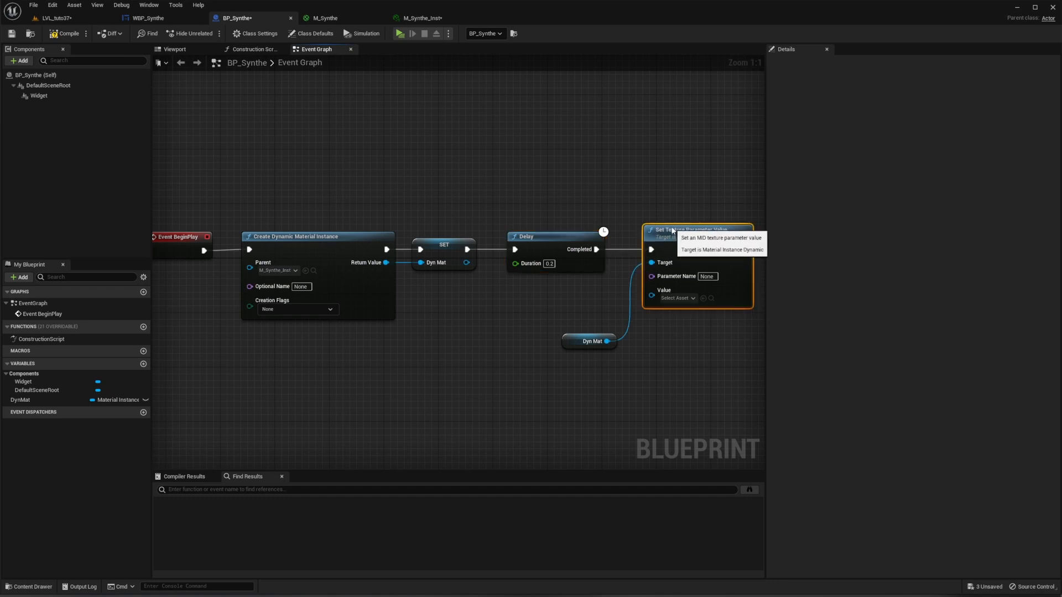
{"action": "left_click_drag", "start_coordinate": [571, 349], "coordinate": [578, 294]}
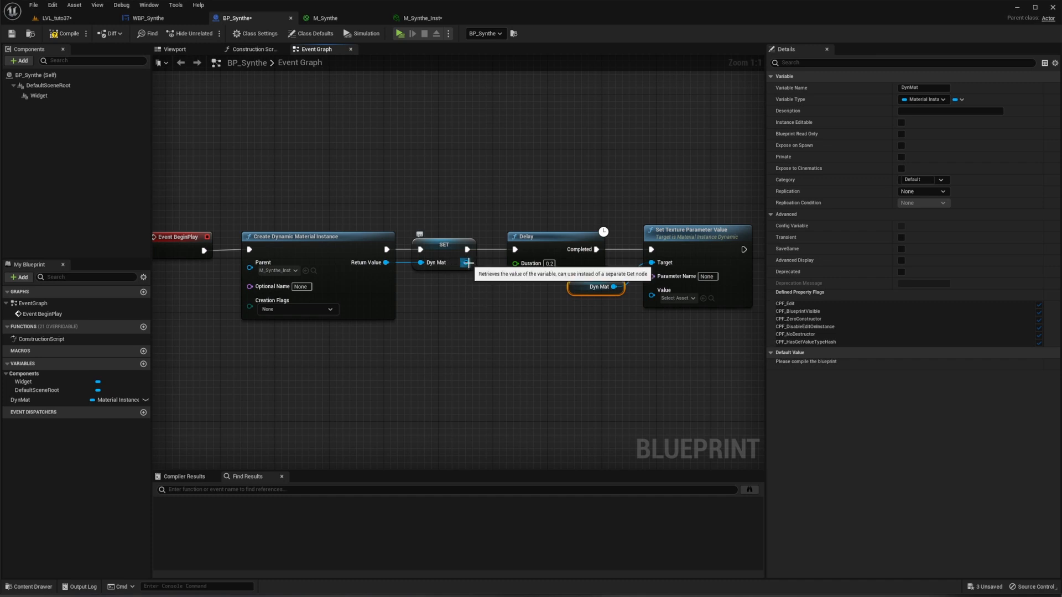
{"action": "mouse_move", "coordinate": [467, 263]}
{"action": "left_mouse_down"}
{"action": "mouse_move", "coordinate": [475, 273]}
{"action": "mouse_move", "coordinate": [580, 287]}
{"action": "mouse_move", "coordinate": [660, 266]}
{"action": "mouse_move", "coordinate": [478, 267]}
{"action": "left_mouse_up"}
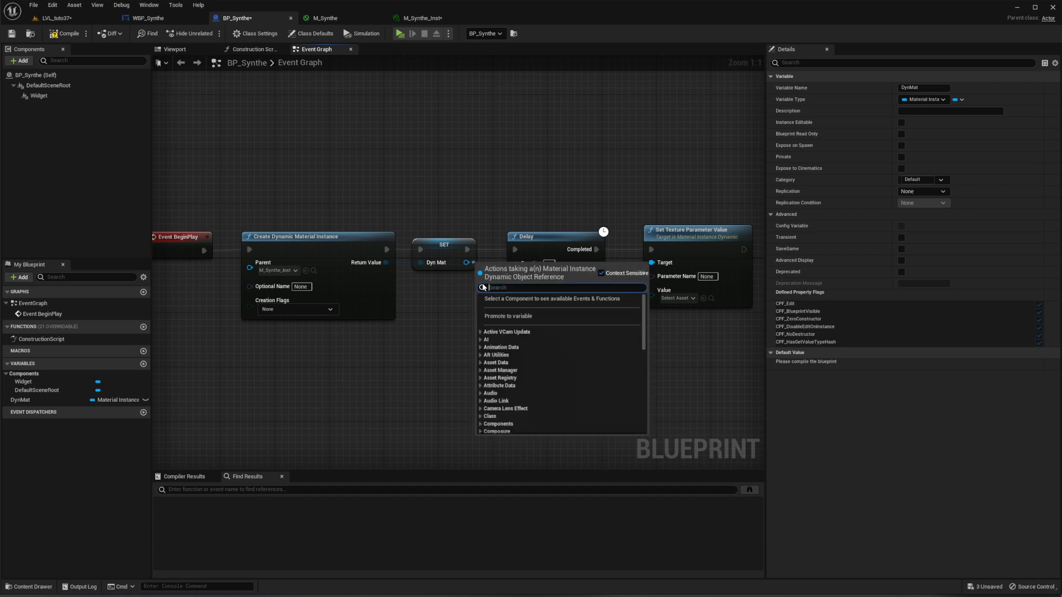
{"action": "left_click", "coordinate": [423, 317]}
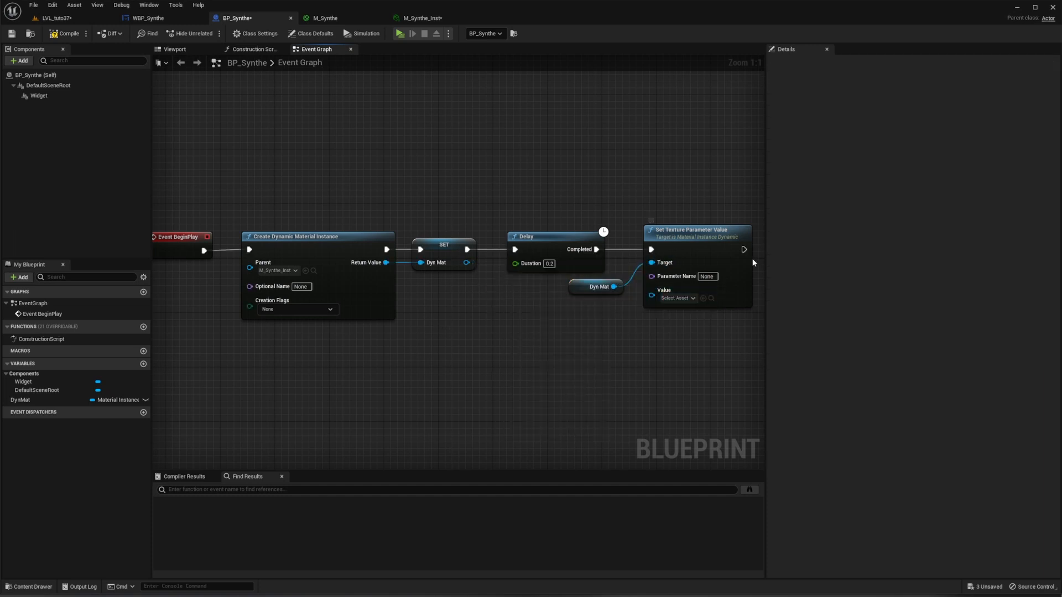
Step: Check the texture node in the M_Synthe graph and set the Set Texture Parameter Value node's Parameter Name to Texture in BP_Synthe
{"action": "left_click", "coordinate": [708, 277]}
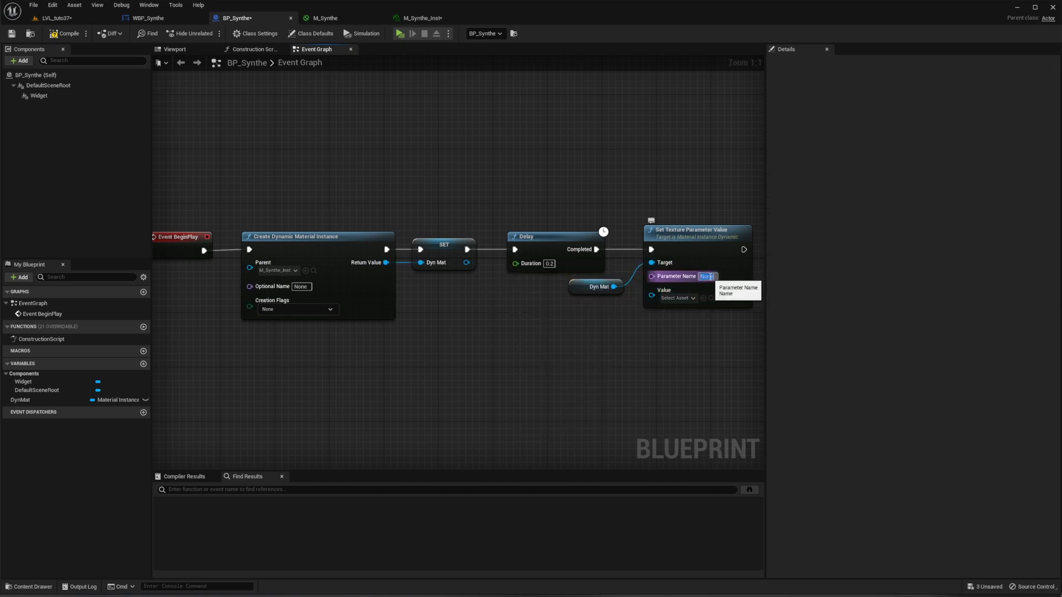
{"action": "left_click", "coordinate": [336, 19]}
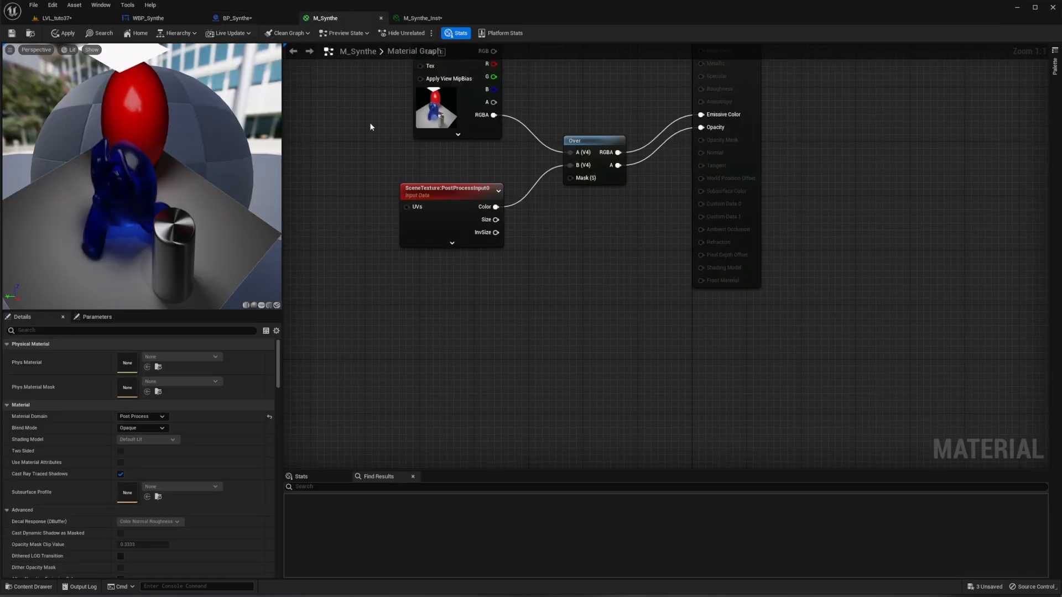
{"action": "right_click_drag", "start_coordinate": [370, 127], "coordinate": [368, 250]}
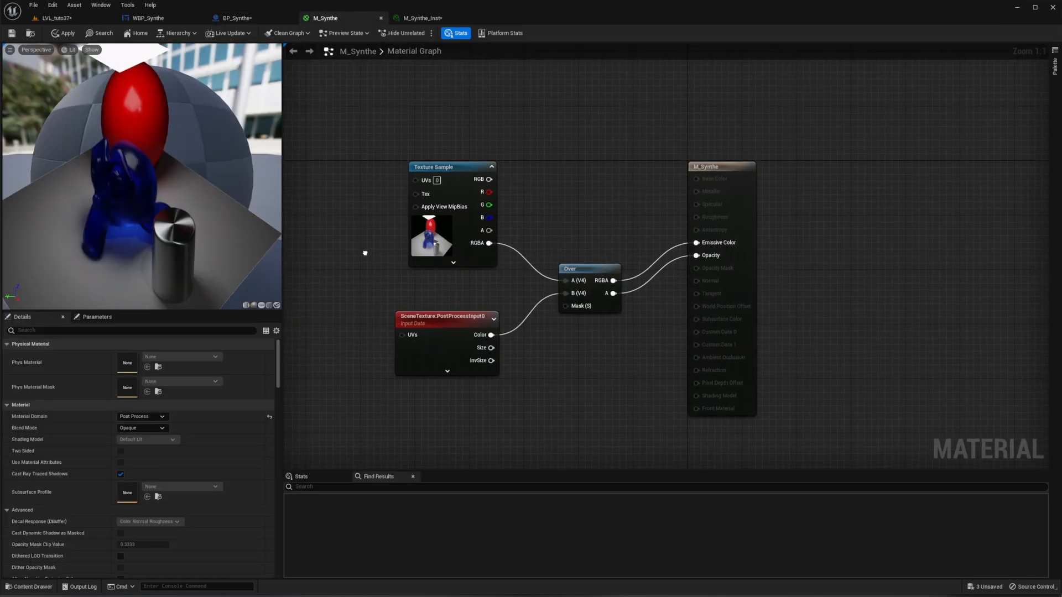
{"action": "left_click", "coordinate": [247, 20]}
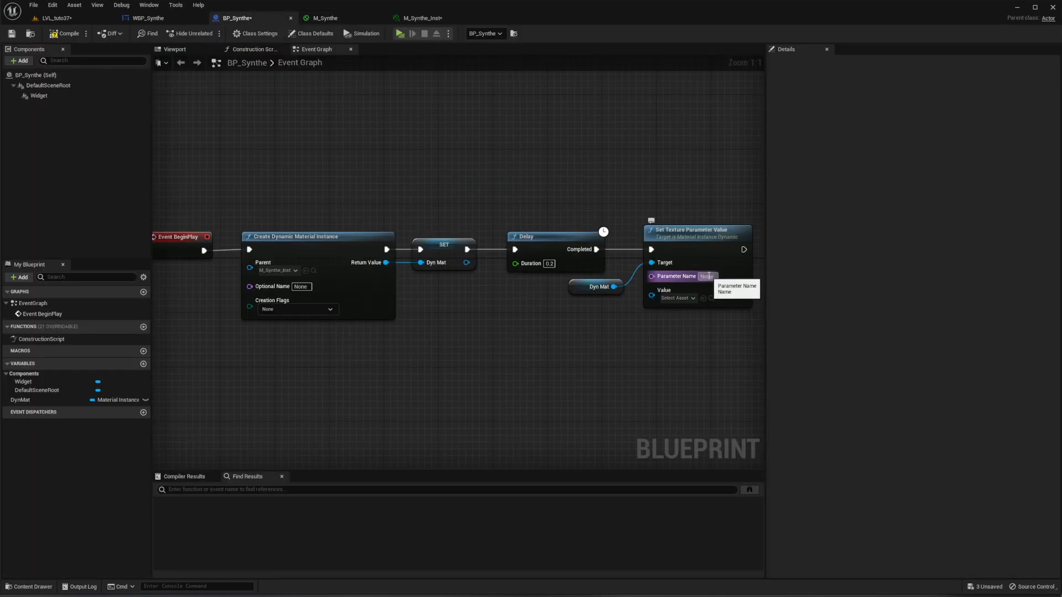
{"action": "left_click", "coordinate": [709, 276]}
{"action": "type", "text": "Texture"}
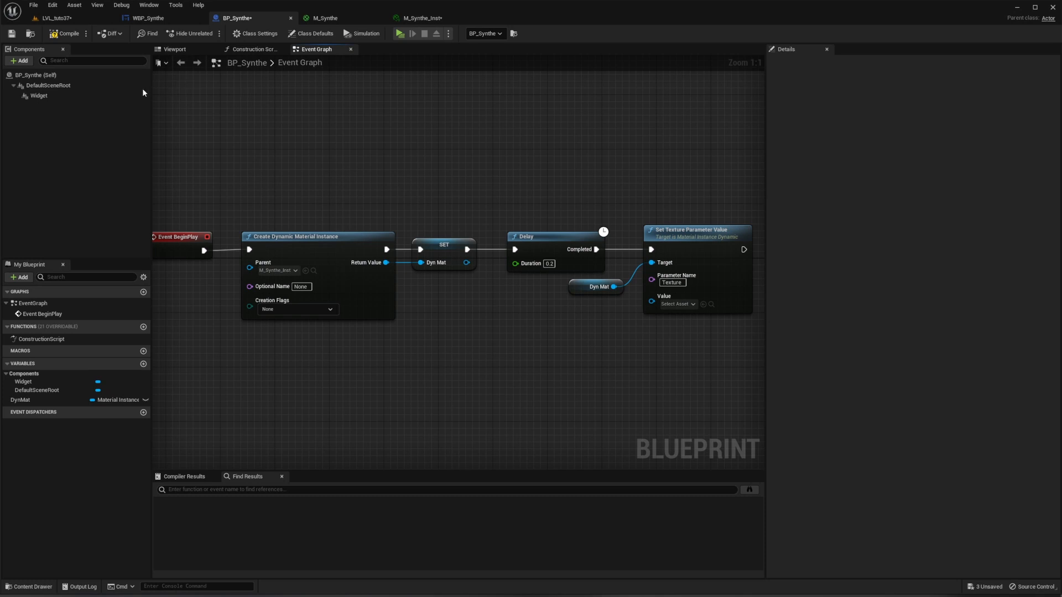
Step: Add a Widget component reference with a Get Render Target node and wire its Return Value to Set Texture Parameter Value's Value input
{"action": "left_click_drag", "start_coordinate": [38, 95], "coordinate": [561, 362]}
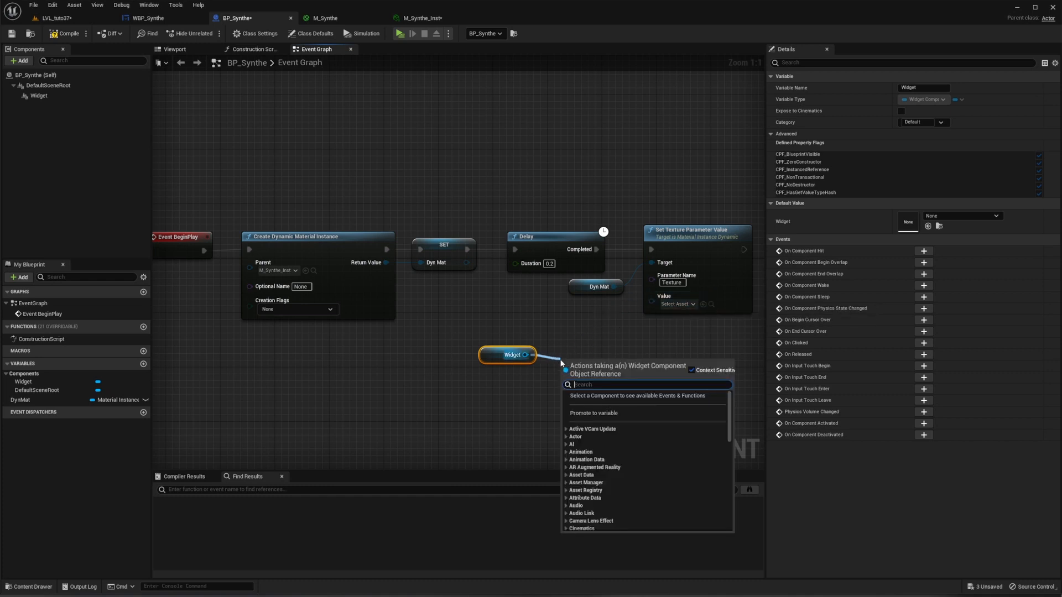
{"action": "type", "text": "render"}
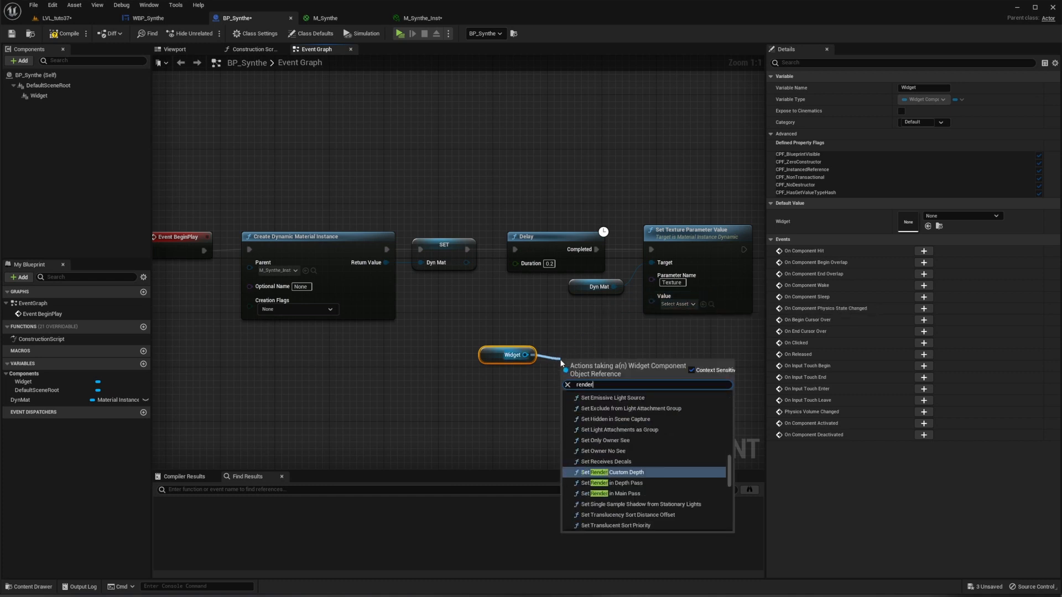
{"action": "type", "text": " target"}
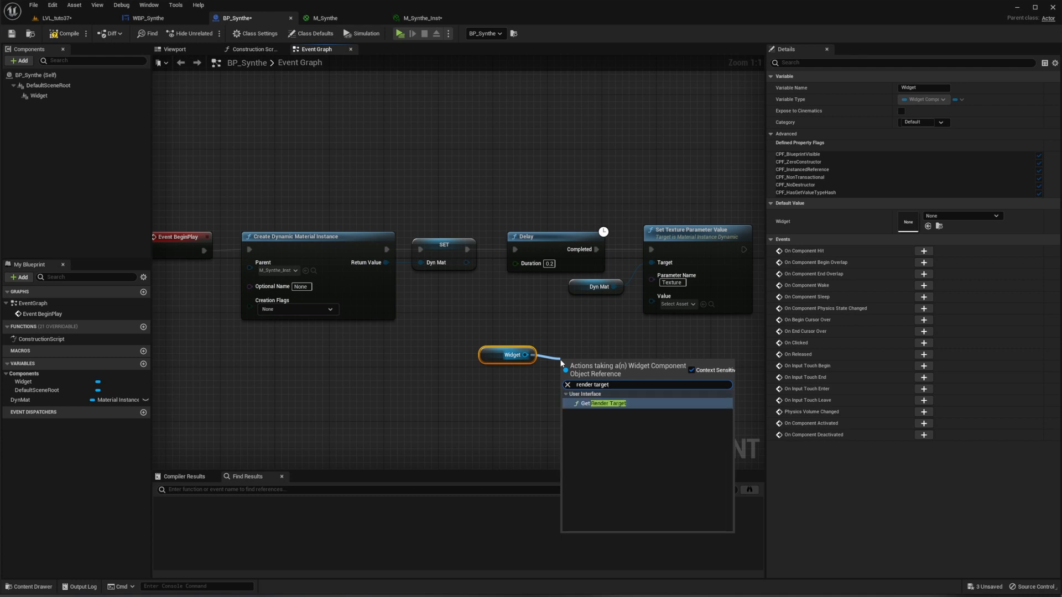
{"action": "left_click", "coordinate": [605, 403]}
{"action": "left_click_drag", "start_coordinate": [579, 368], "coordinate": [651, 301]}
{"action": "left_click_drag", "start_coordinate": [563, 368], "coordinate": [558, 316]}
{"action": "right_click_drag", "start_coordinate": [439, 394], "coordinate": [511, 358]}
{"action": "scroll", "coordinate": [511, 357], "scroll_direction": "down", "scroll_amount": 2}
{"action": "right_click_drag", "start_coordinate": [617, 373], "coordinate": [555, 350]}
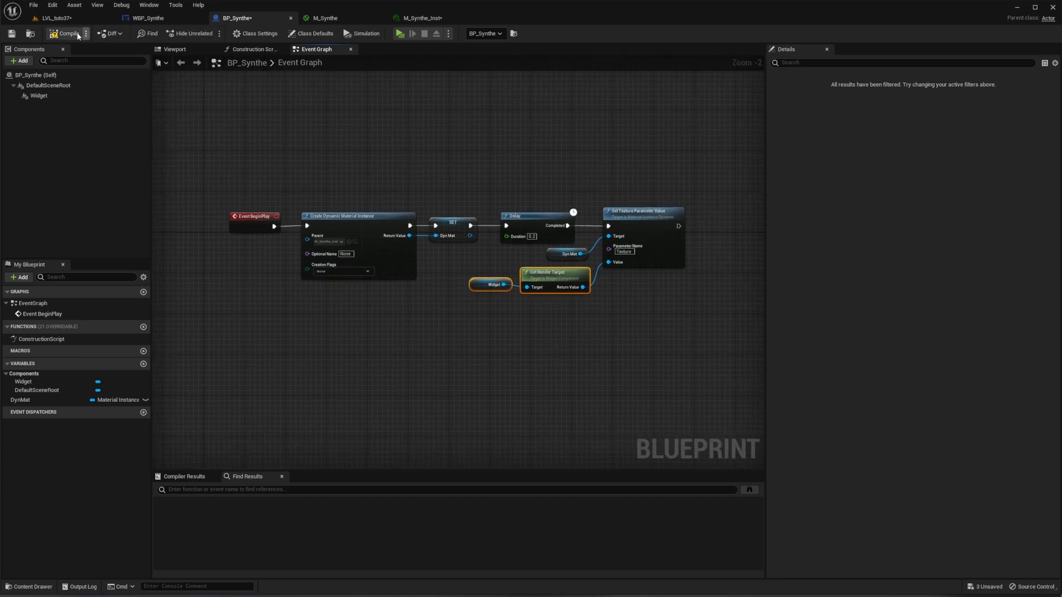
Step: Make the DynMat variable instance editable and compile BP_Synthe
{"action": "left_click", "coordinate": [67, 33]}
{"action": "left_click", "coordinate": [569, 256]}
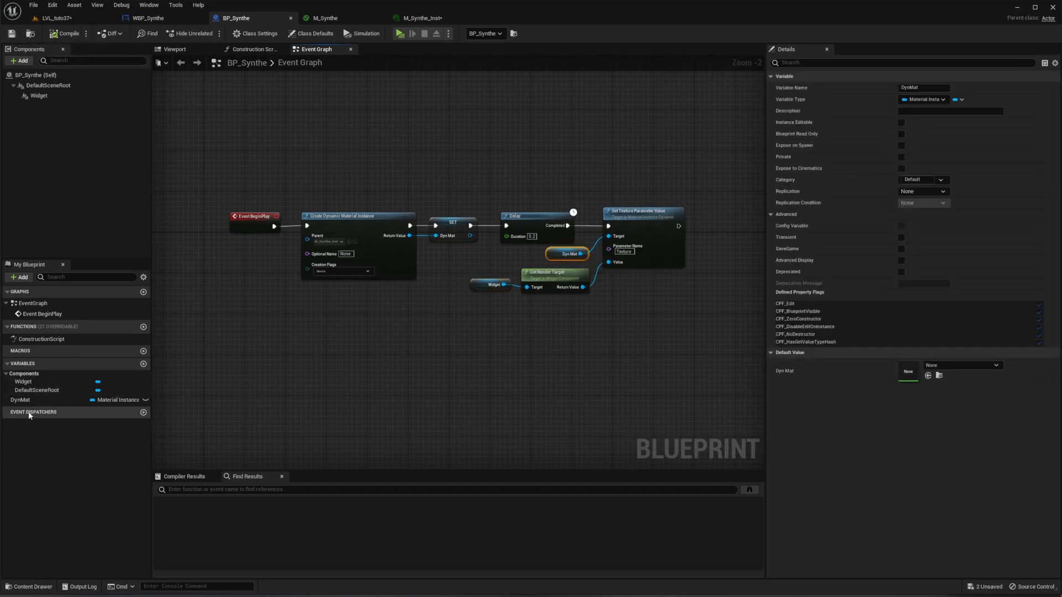
{"action": "left_click", "coordinate": [145, 399]}
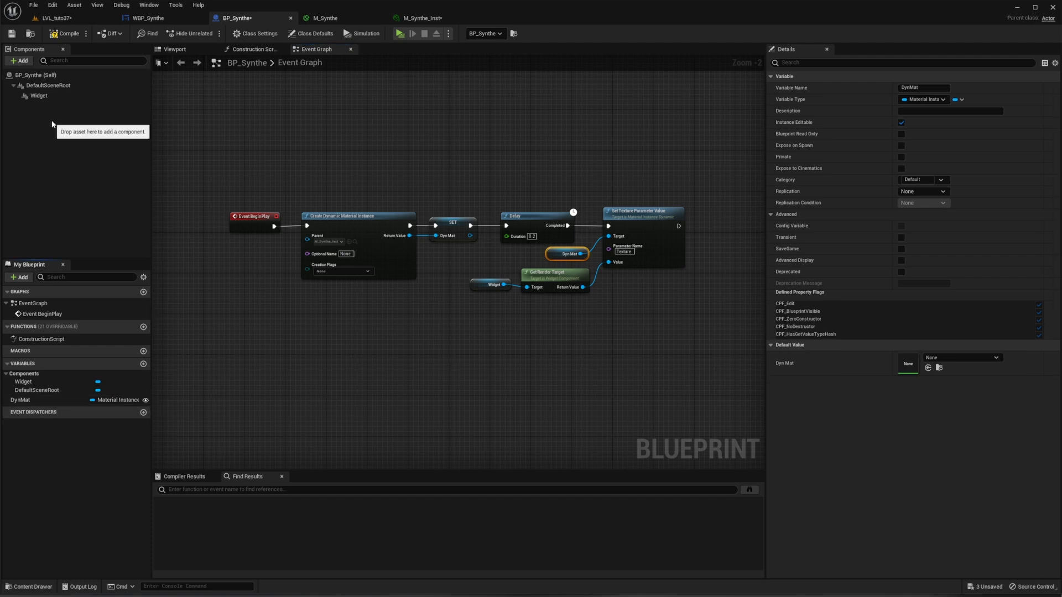
{"action": "left_click", "coordinate": [67, 35]}
Step: Play the LVL_tuto37 level, inspect the running BP_Synthe actor's Dyn Mat property, and stop the play session
{"action": "left_click", "coordinate": [55, 18]}
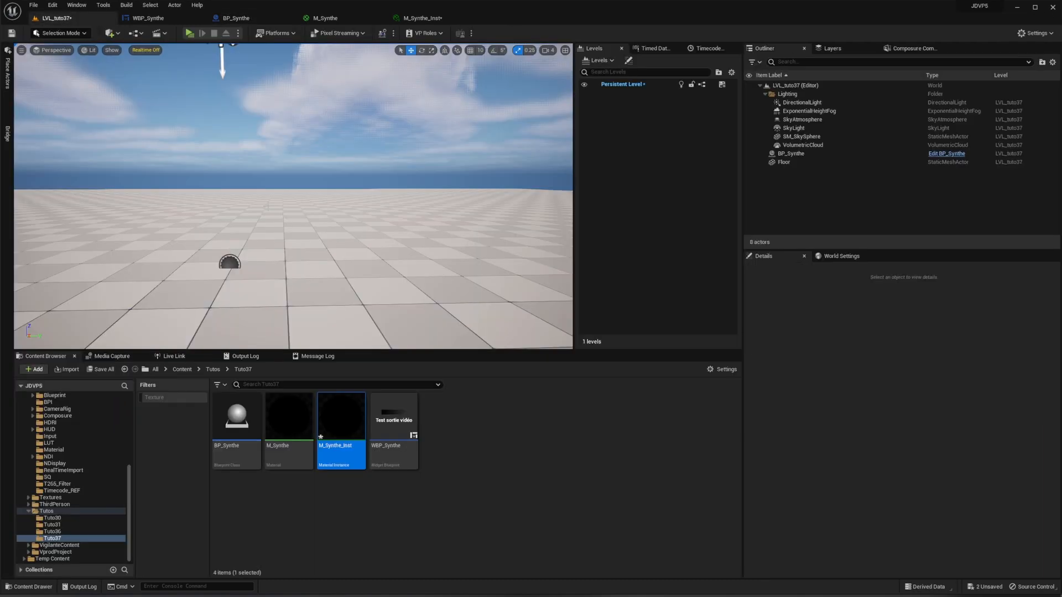
{"action": "left_click", "coordinate": [189, 33]}
{"action": "left_click_drag", "start_coordinate": [790, 77], "coordinate": [629, 80]}
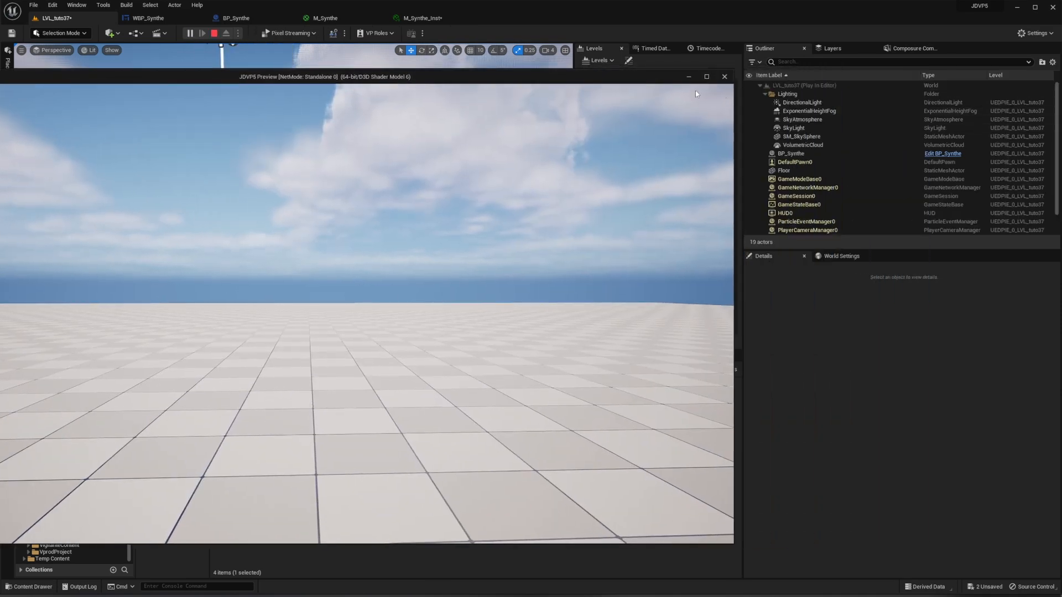
{"action": "left_click", "coordinate": [798, 154]}
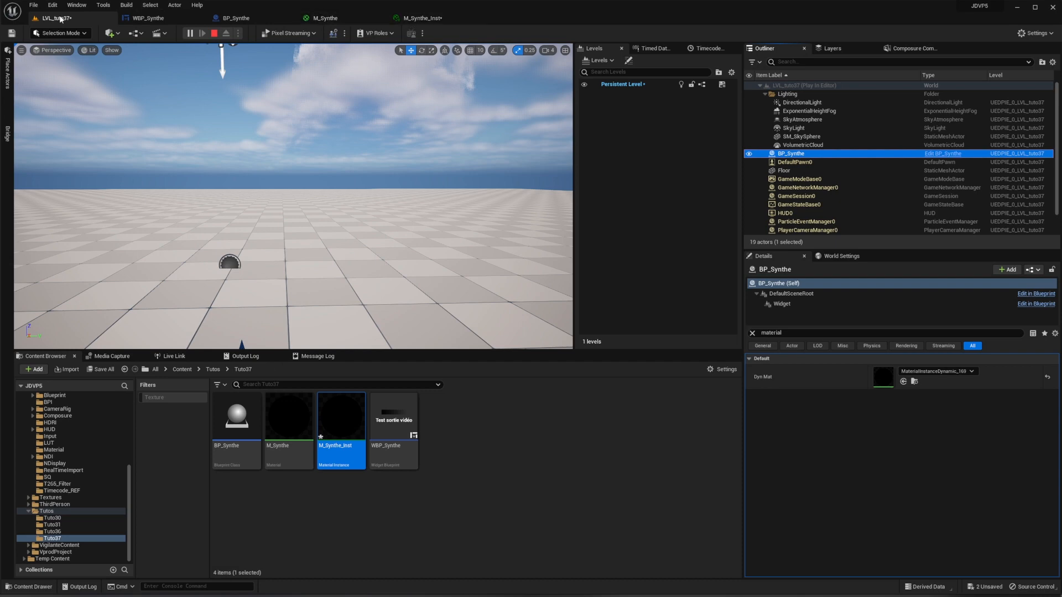
{"action": "left_click", "coordinate": [214, 33]}
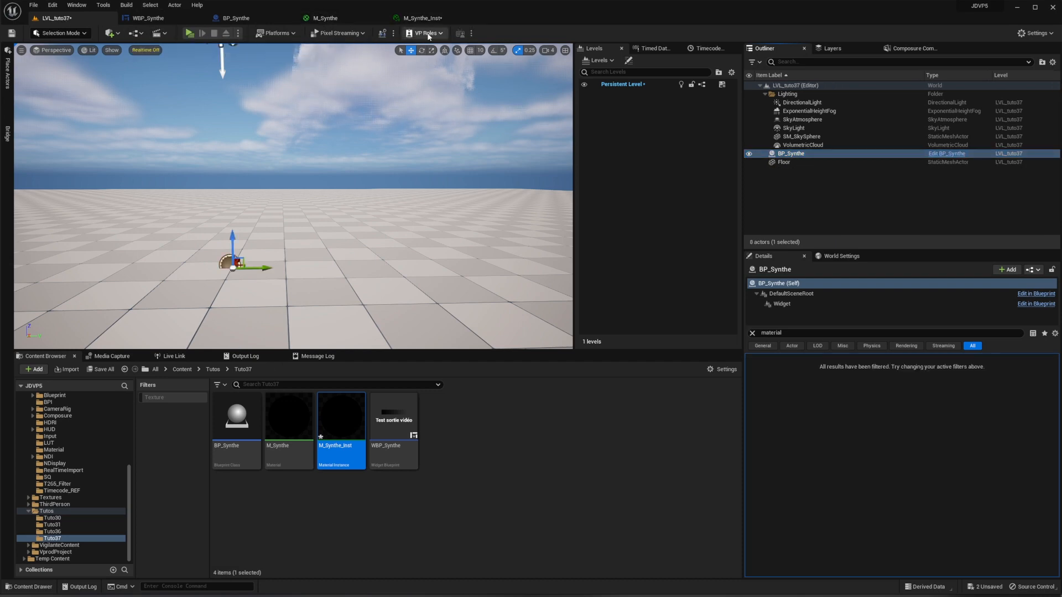
Step: Return to the BP_Synthe event graph and move Event BeginPlay farther away from Create Dynamic Material Instance
{"action": "left_click", "coordinate": [319, 19]}
{"action": "left_click", "coordinate": [418, 18]}
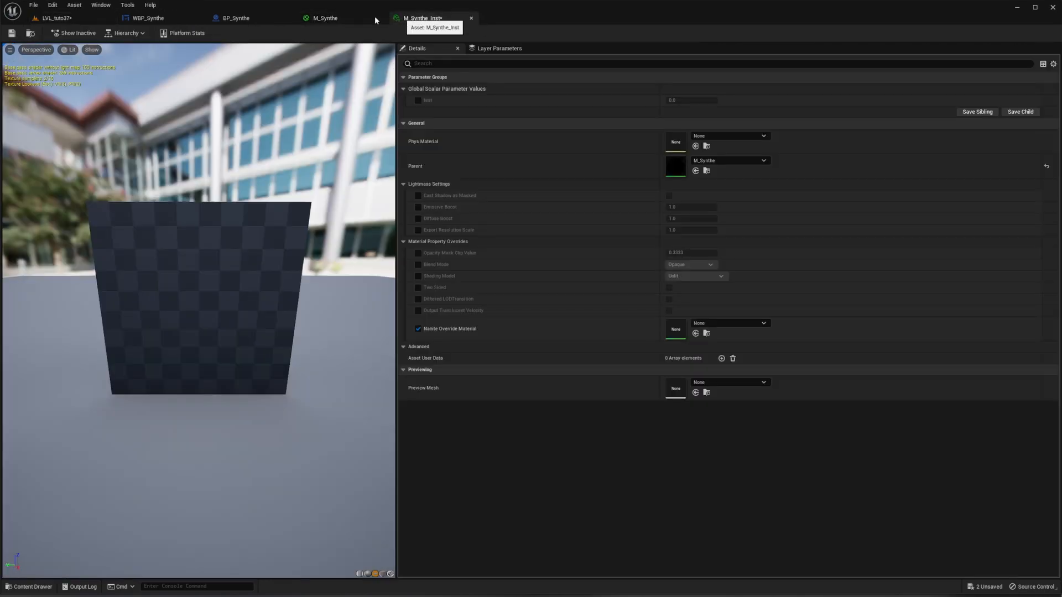
{"action": "left_click", "coordinate": [236, 18]}
{"action": "left_click", "coordinate": [449, 331]}
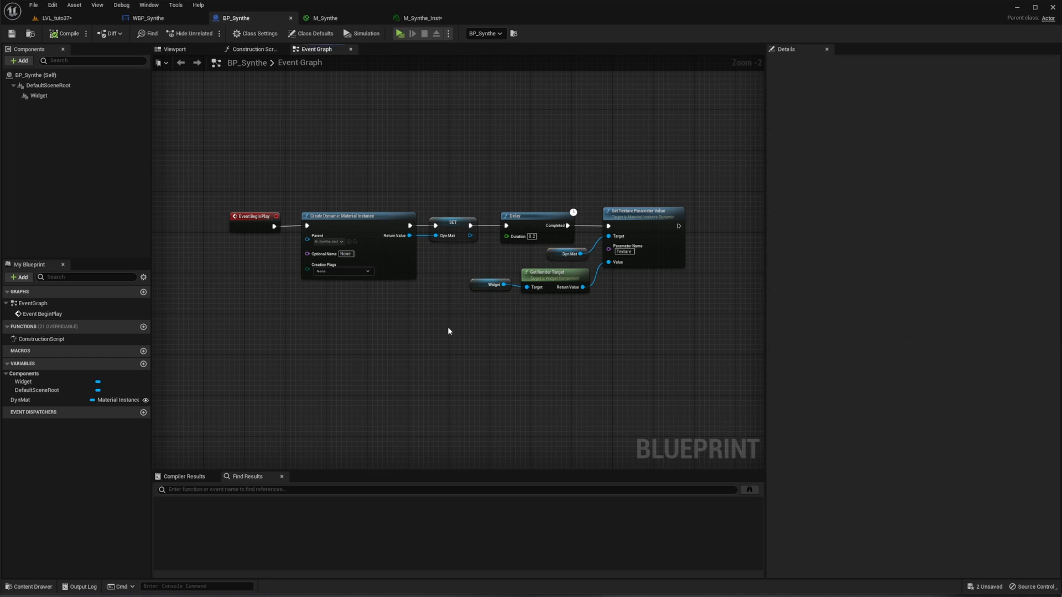
{"action": "left_click_drag", "start_coordinate": [259, 220], "coordinate": [208, 220]}
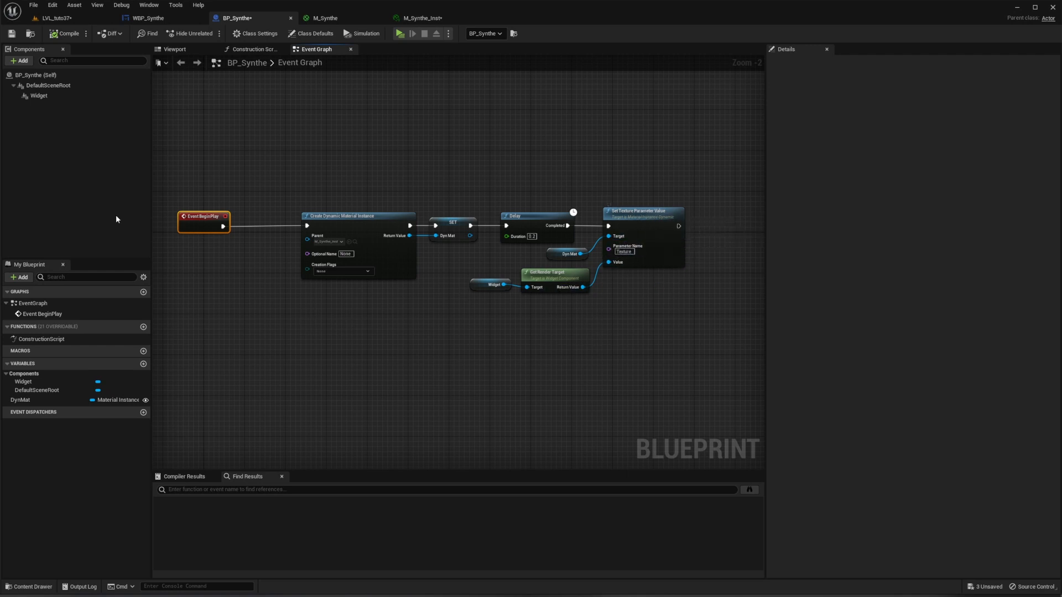
{"action": "left_click", "coordinate": [59, 37]}
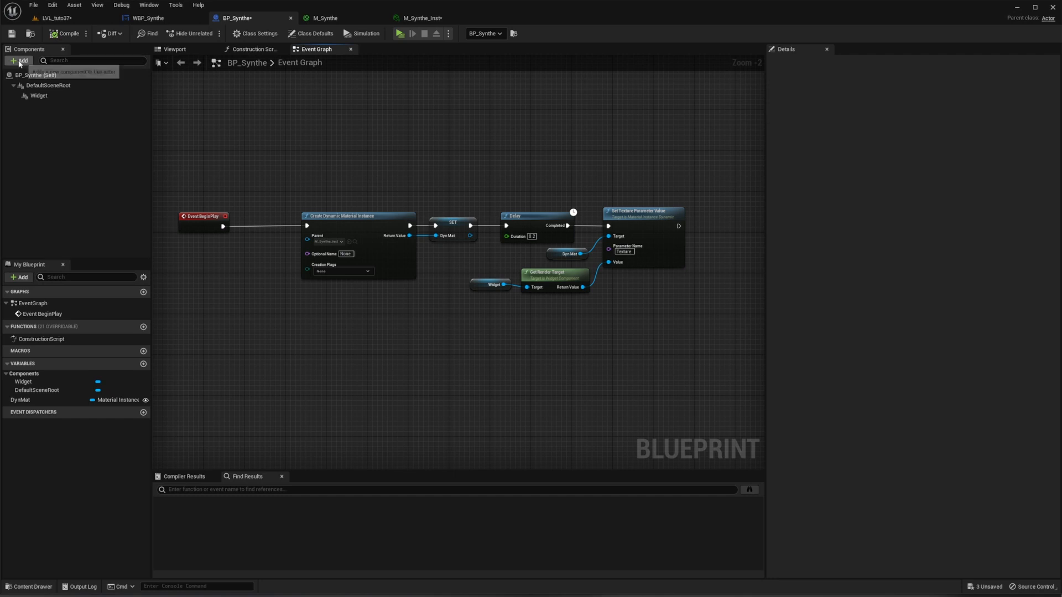
Step: Add a Post Process component to BP_Synthe
{"action": "left_click", "coordinate": [20, 61]}
{"action": "type", "text": "p"}
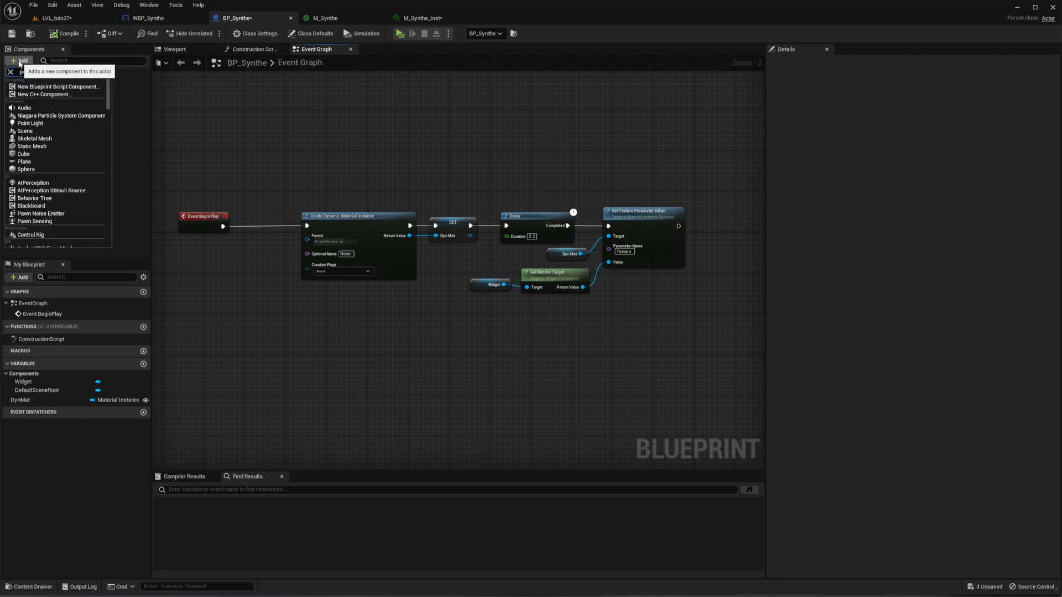
{"action": "type", "text": "ost proc"}
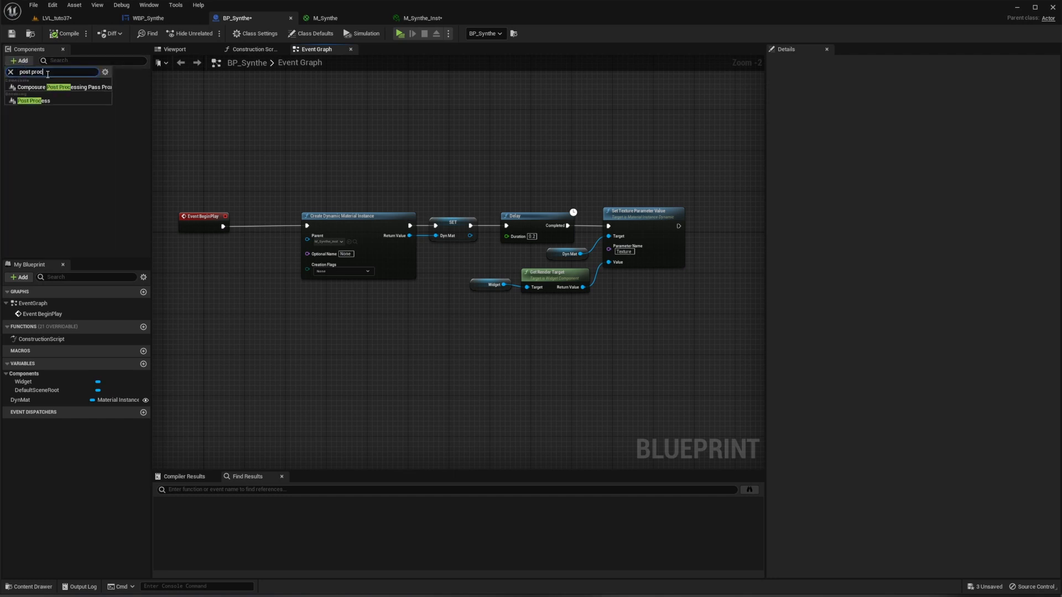
{"action": "left_click", "coordinate": [46, 101]}
{"action": "left_click", "coordinate": [50, 134]}
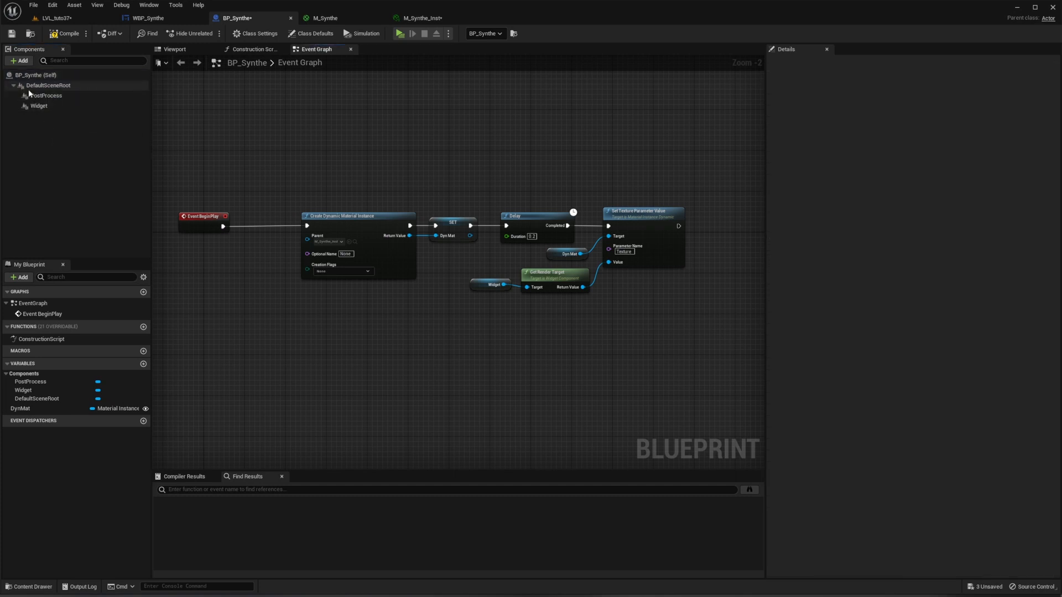
Step: Place a PostProcess component reference and a Make PostProcessSettings node in the free area beneath the existing node chain
{"action": "left_click", "coordinate": [38, 97]}
{"action": "left_click_drag", "start_coordinate": [90, 97], "coordinate": [461, 403]}
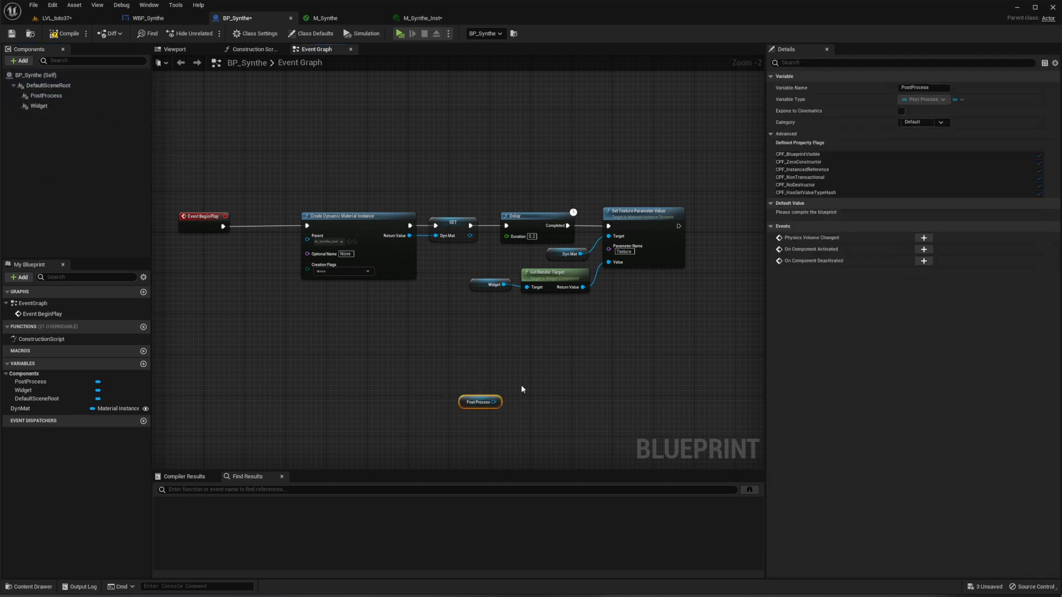
{"action": "right_click_drag", "start_coordinate": [479, 381], "coordinate": [454, 354]}
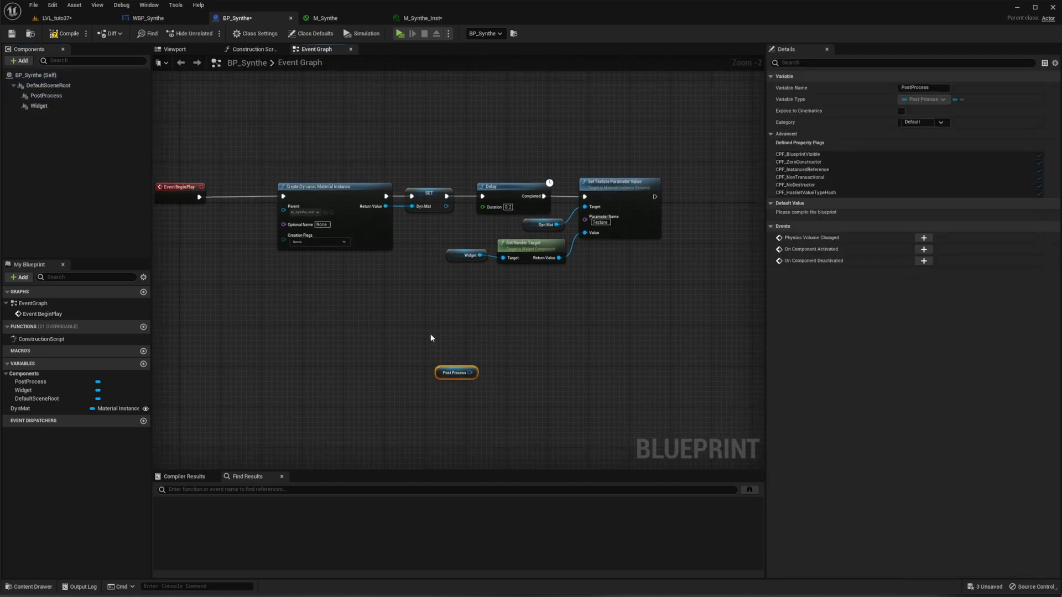
{"action": "right_click", "coordinate": [432, 338]}
{"action": "type", "text": "make post"}
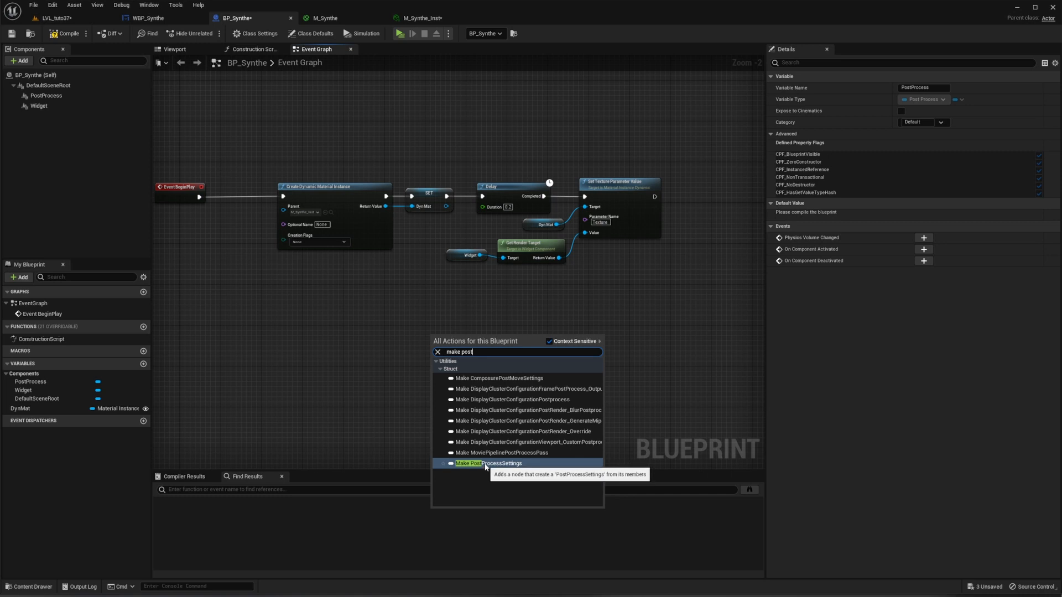
{"action": "key", "text": "Escape"}
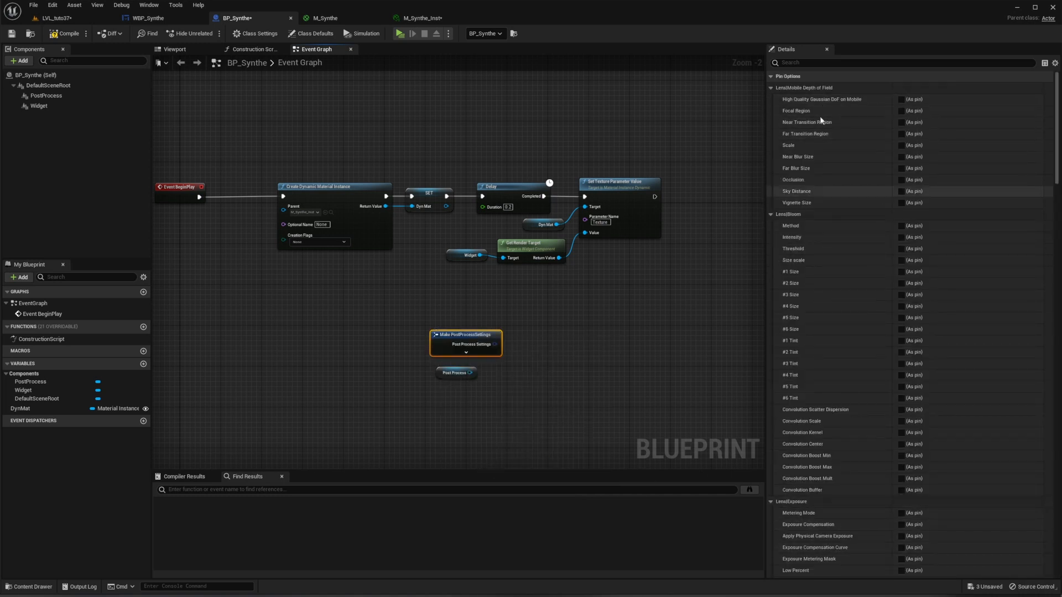
Step: Expose Post Process Materials as a pin on the Make PostProcessSettings node
{"action": "left_click", "coordinate": [800, 62]}
{"action": "type", "text": "material"}
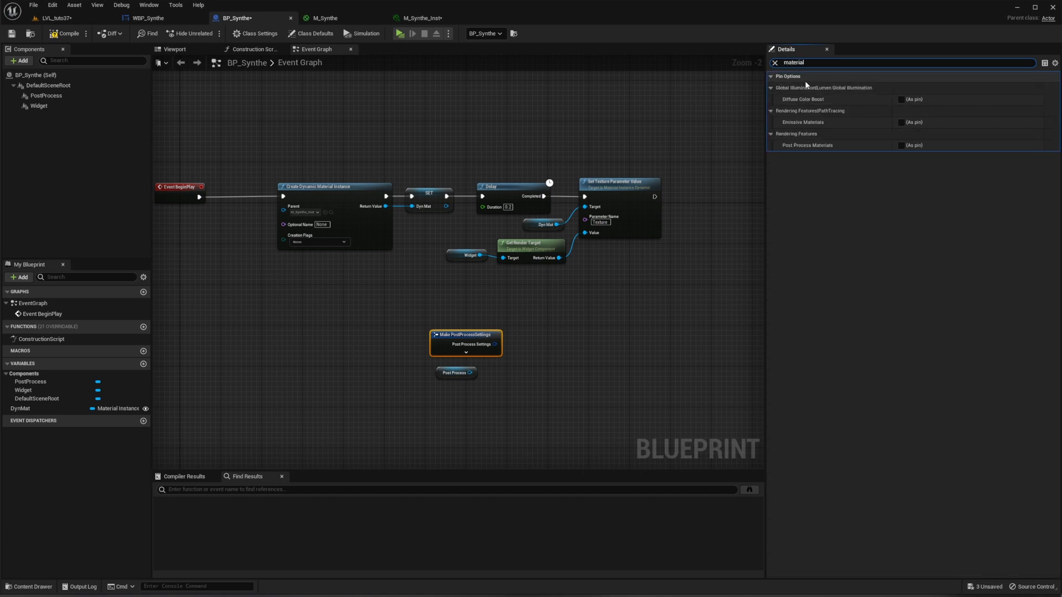
{"action": "left_click", "coordinate": [902, 146]}
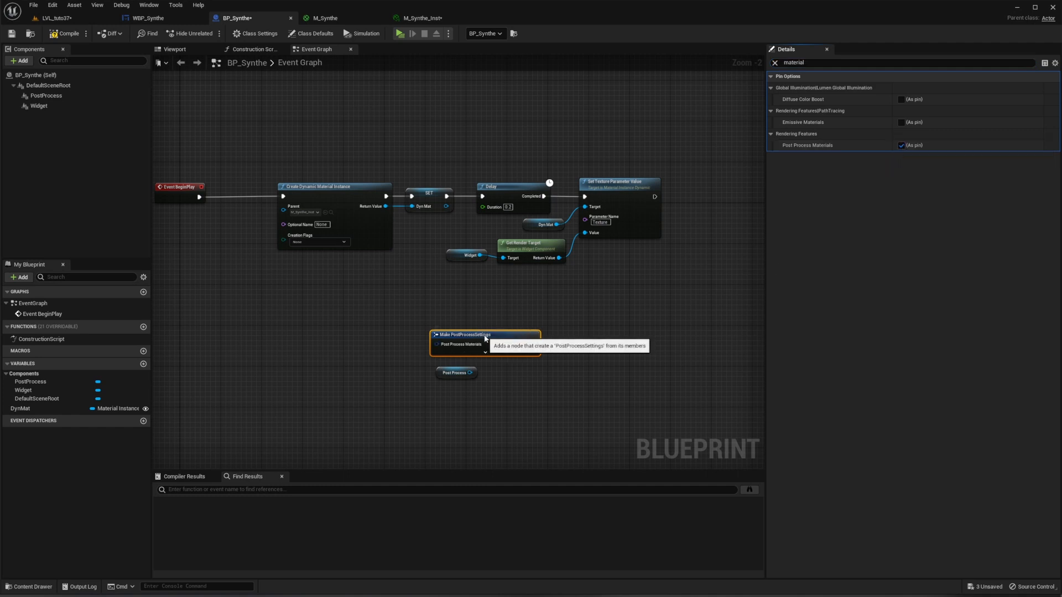
{"action": "scroll", "coordinate": [467, 395], "scroll_direction": "up", "scroll_amount": 2}
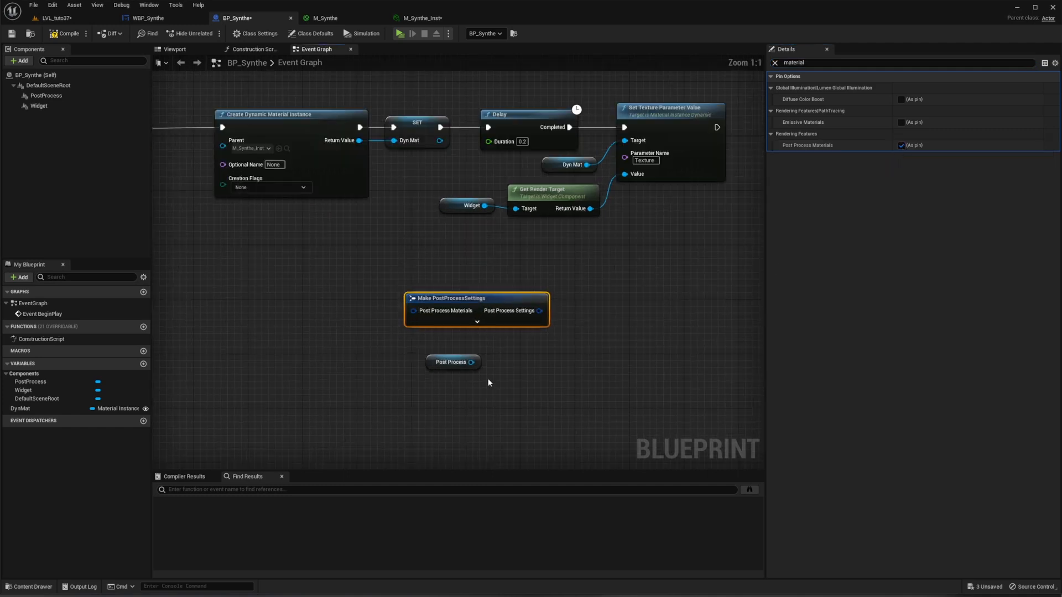
Step: Split the Post Process Materials struct pin on the Make PostProcessSettings node into its array pin
{"action": "right_click", "coordinate": [414, 313]}
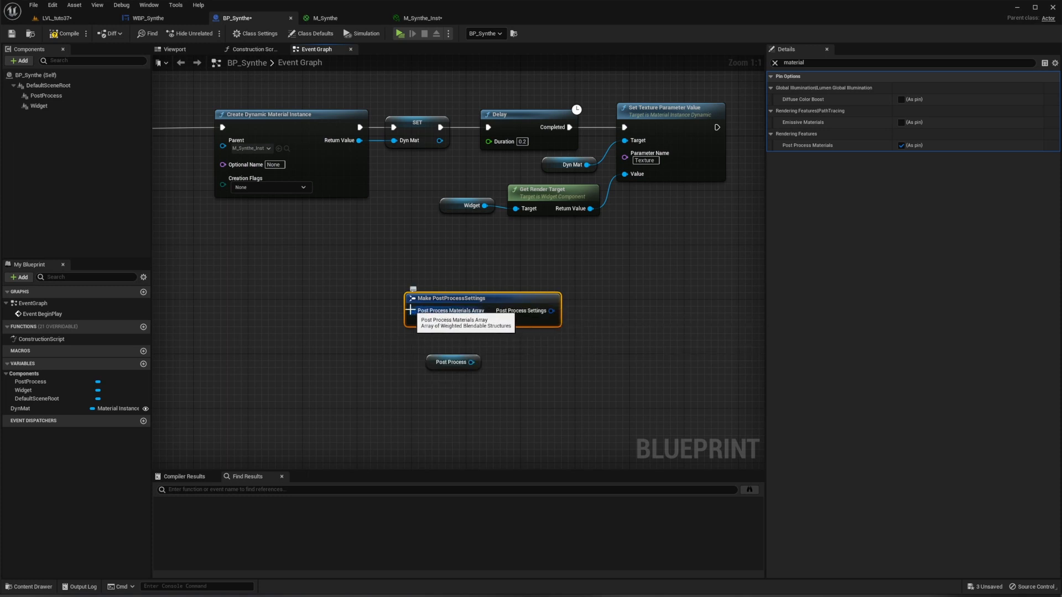
Step: In the LVL_tuto37 level, examine a Post Process Materials array entry on a temporary PostProcessVolume and delete the volume
{"action": "left_click", "coordinate": [76, 21]}
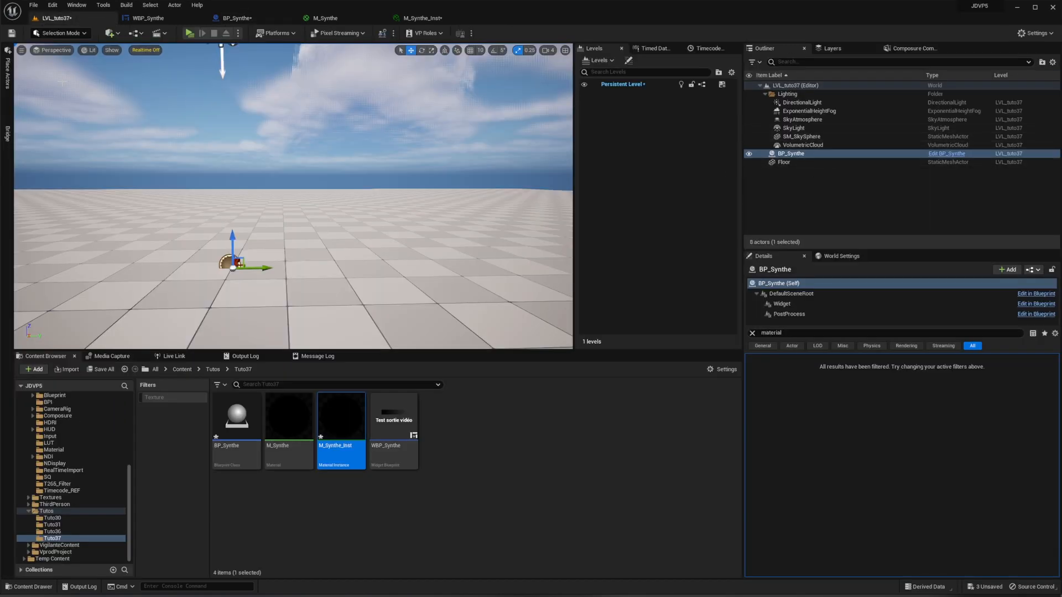
{"action": "left_click", "coordinate": [8, 72]}
{"action": "left_click_drag", "start_coordinate": [189, 88], "coordinate": [373, 236]}
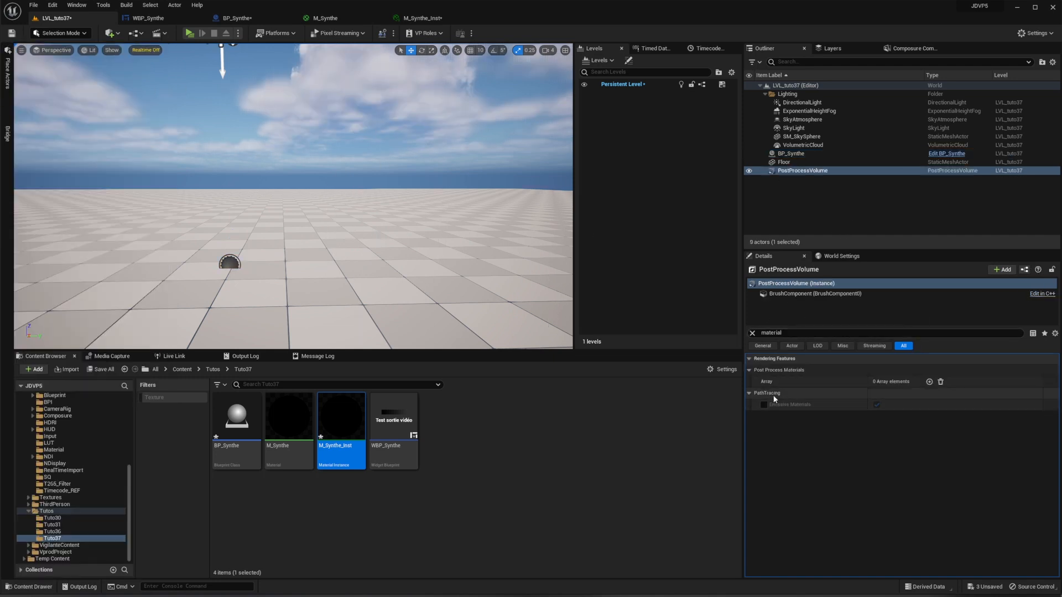
{"action": "left_click", "coordinate": [929, 382]}
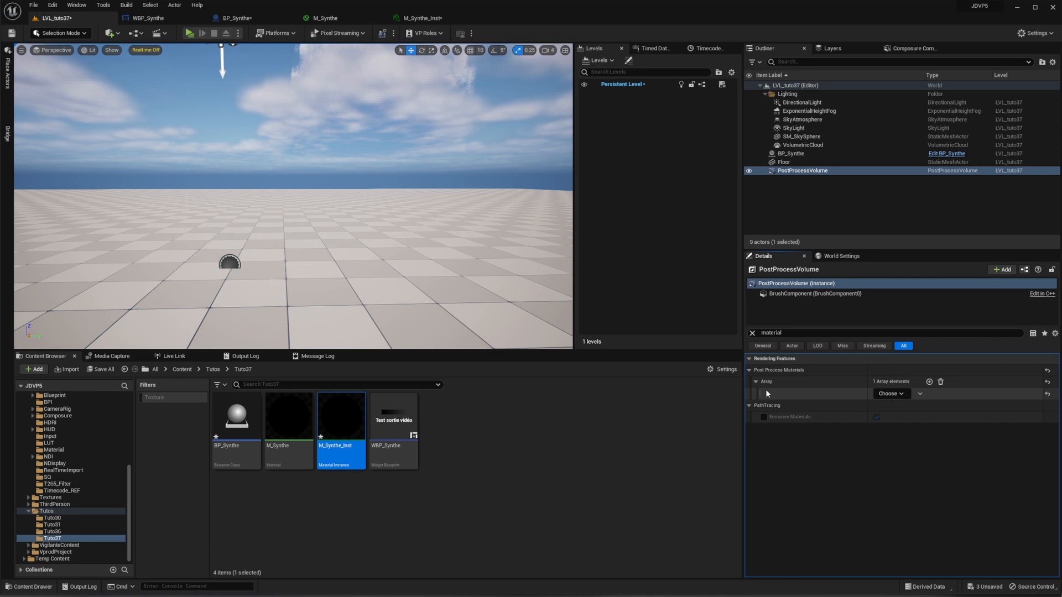
{"action": "left_click", "coordinate": [902, 408]}
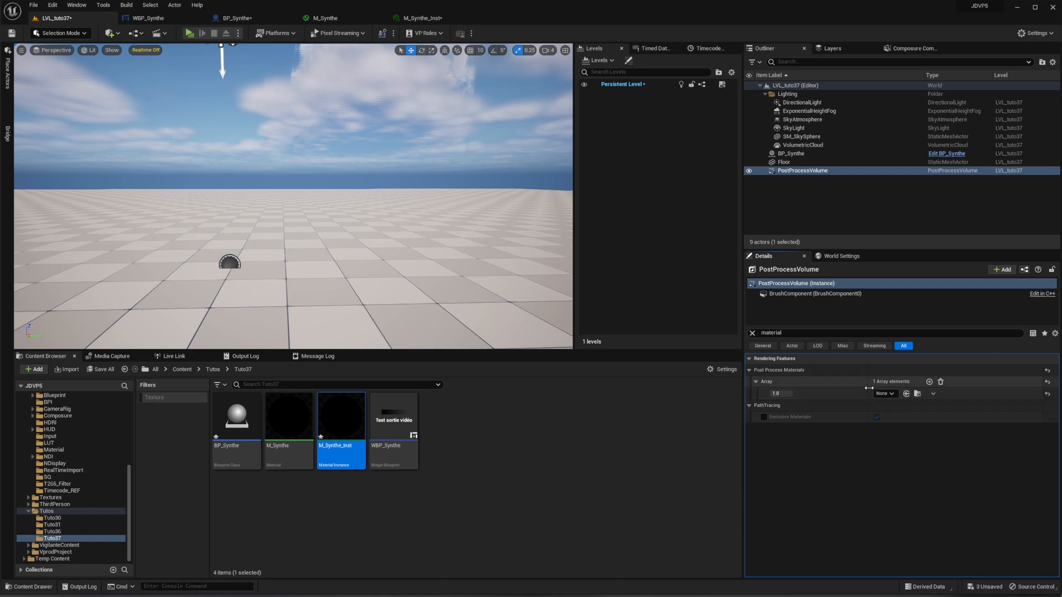
{"action": "left_click", "coordinate": [941, 382]}
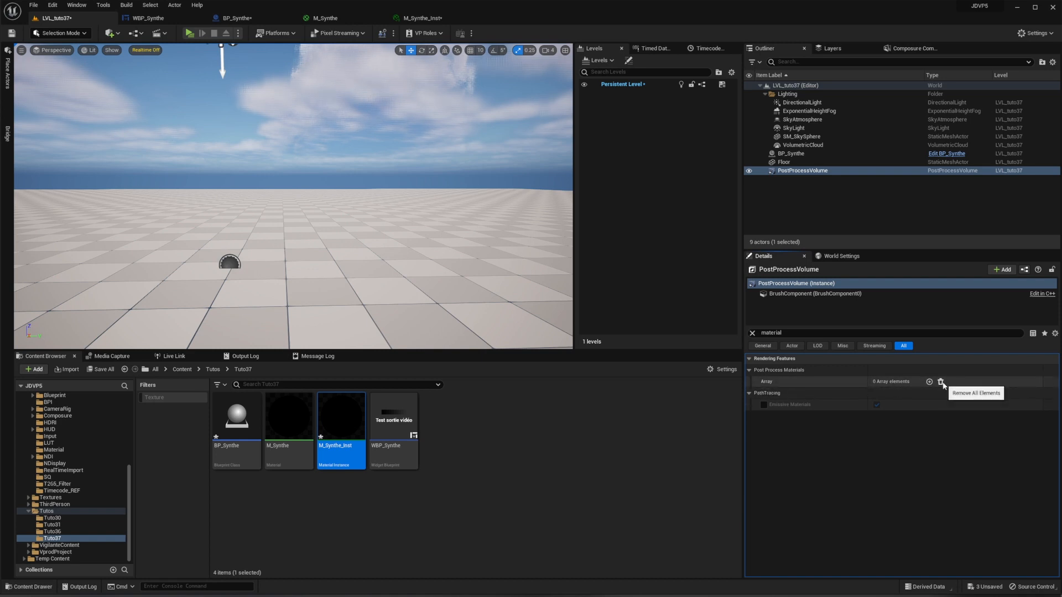
{"action": "left_click", "coordinate": [797, 171]}
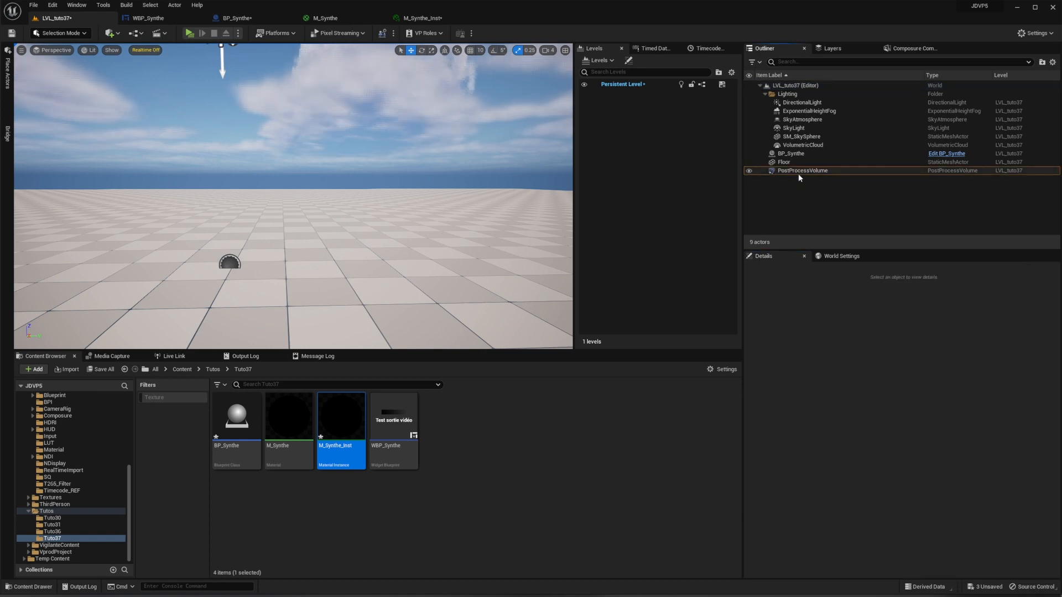
{"action": "key", "text": "Delete"}
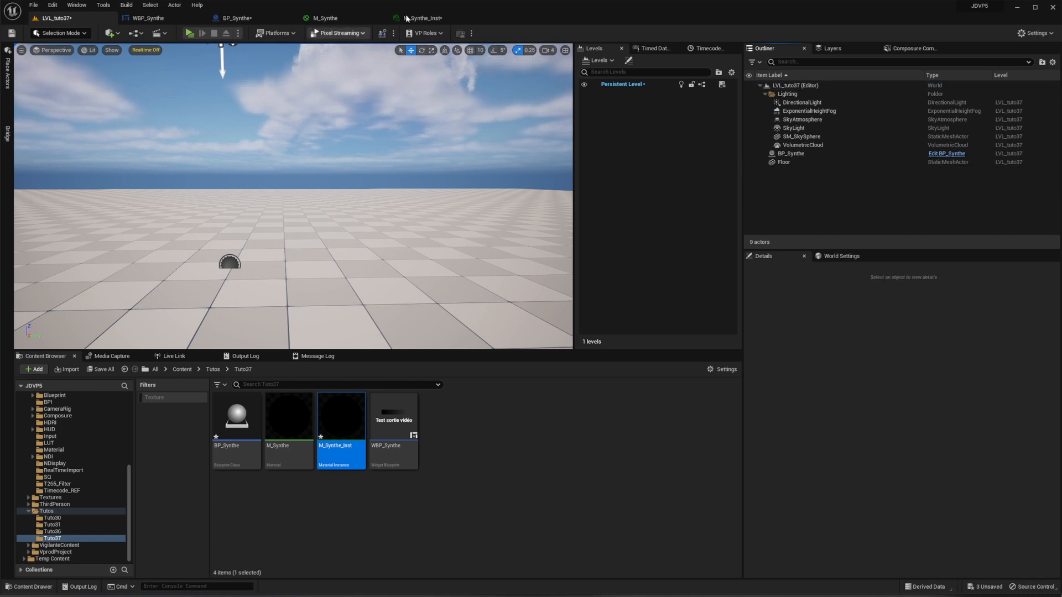
Step: Return to the BP_Synthe event graph and feed the Post Process Materials Array pin from a new Make Array node
{"action": "left_click", "coordinate": [246, 18]}
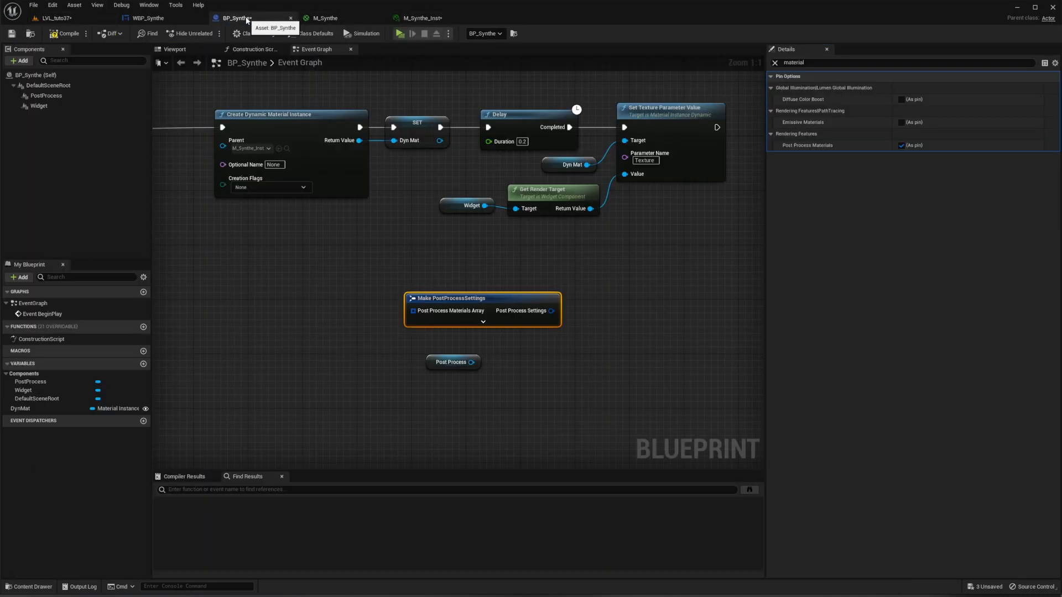
{"action": "left_click_drag", "start_coordinate": [412, 311], "coordinate": [313, 309]}
{"action": "type", "text": "make a"}
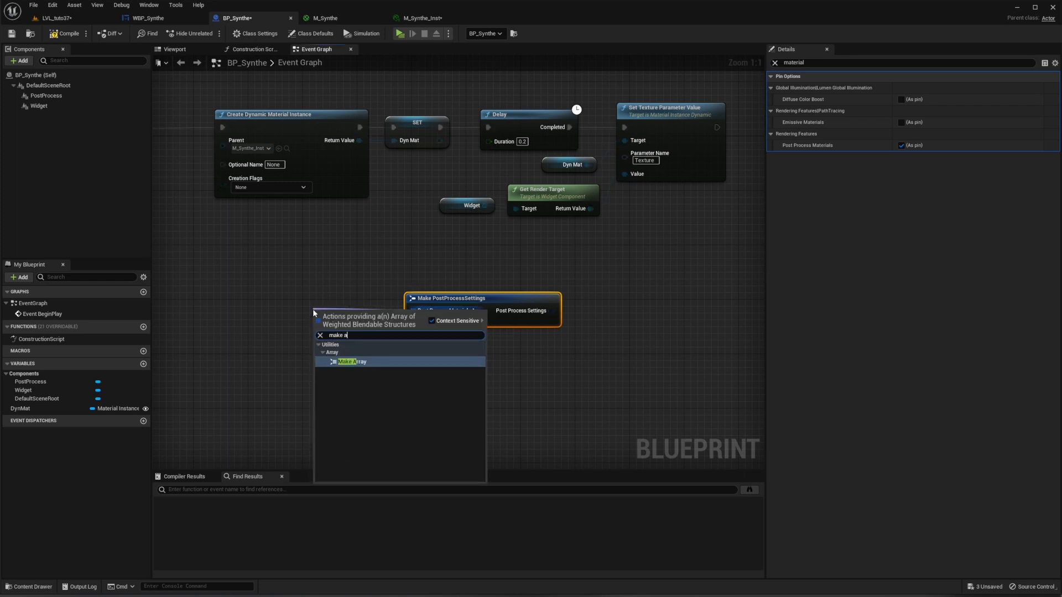
{"action": "type", "text": "rr"}
{"action": "left_click", "coordinate": [352, 361]}
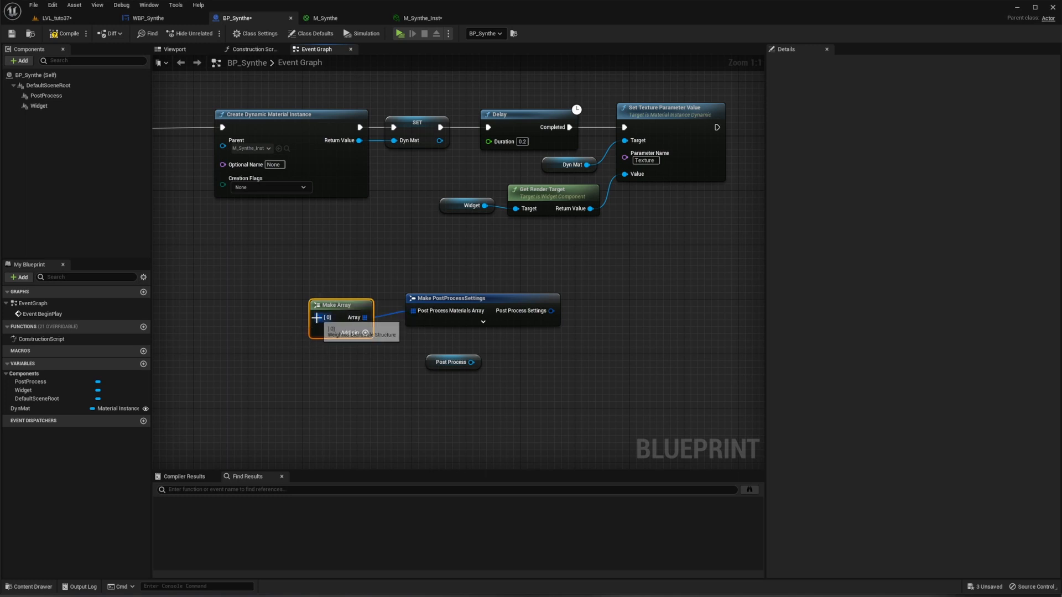
Step: Split the Make Array element pin into Weight and Object, set Weight to 1.0, and keep the node clear of Make PostProcessSettings
{"action": "right_click", "coordinate": [318, 321]}
{"action": "left_click", "coordinate": [346, 345]}
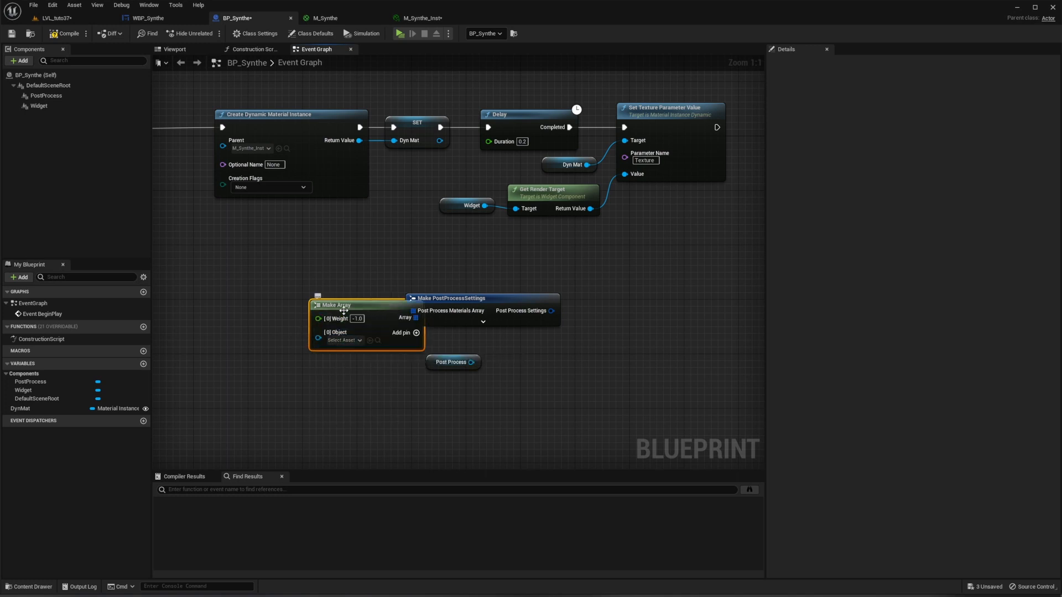
{"action": "left_click_drag", "start_coordinate": [347, 305], "coordinate": [312, 292]}
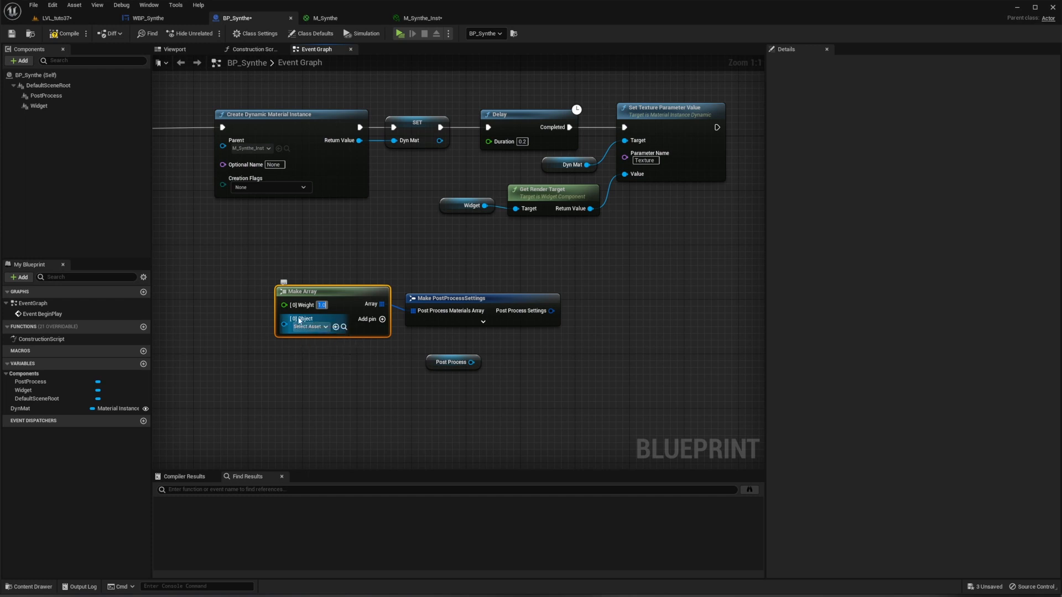
Step: Connect a DynMat variable reference to the Make Array node's [0] Object pin
{"action": "left_click", "coordinate": [22, 408]}
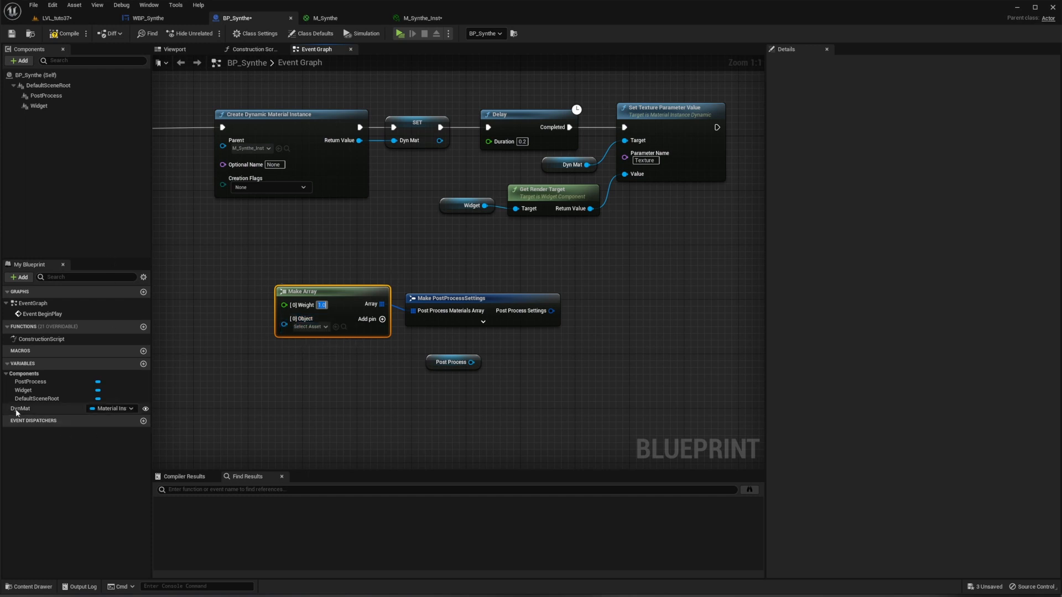
{"action": "left_click_drag", "start_coordinate": [22, 408], "coordinate": [284, 319]}
{"action": "left_click", "coordinate": [224, 334]}
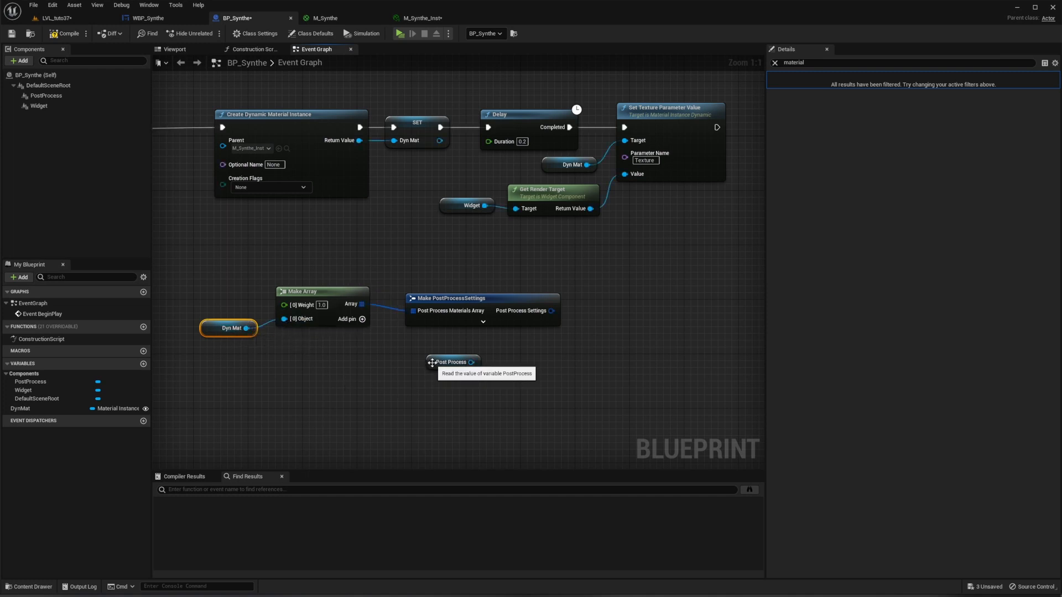
Step: Move the Post Process reference past Make PostProcessSettings and create a Set Settings node targeting it
{"action": "left_click_drag", "start_coordinate": [448, 362], "coordinate": [615, 309]}
{"action": "type", "text": "set sett"}
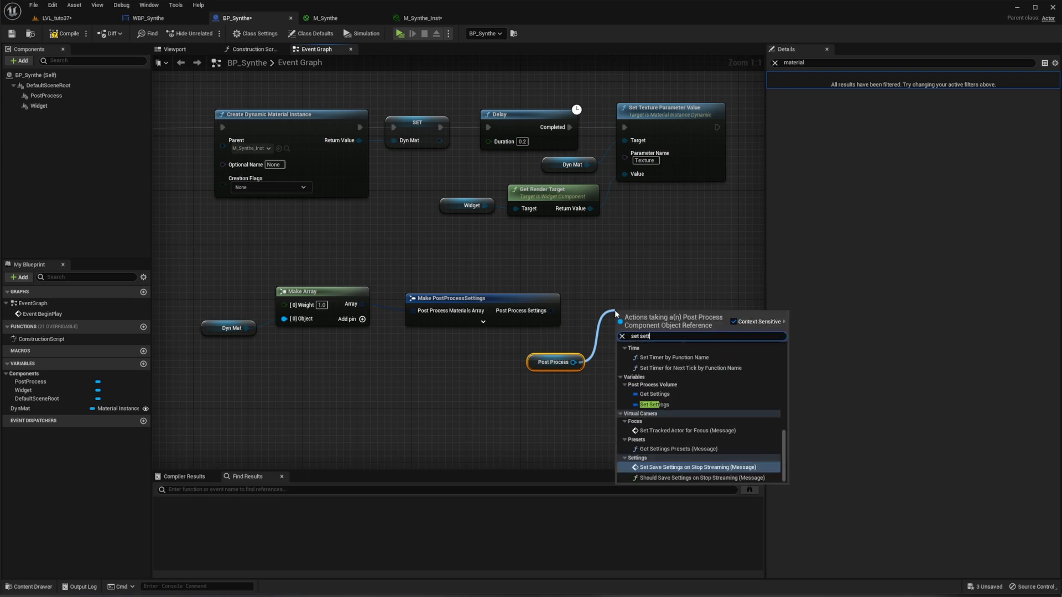
{"action": "left_click", "coordinate": [669, 404]}
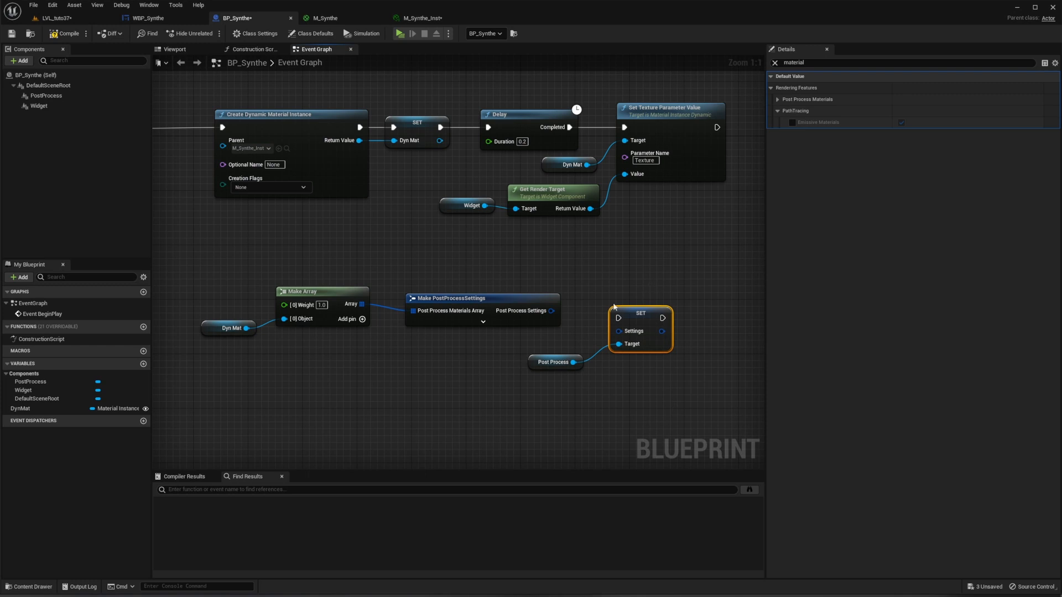
Step: Move Event BeginPlay back and insert a Sequence node between it and Create Dynamic Material Instance
{"action": "right_click_drag", "start_coordinate": [281, 238], "coordinate": [459, 241]}
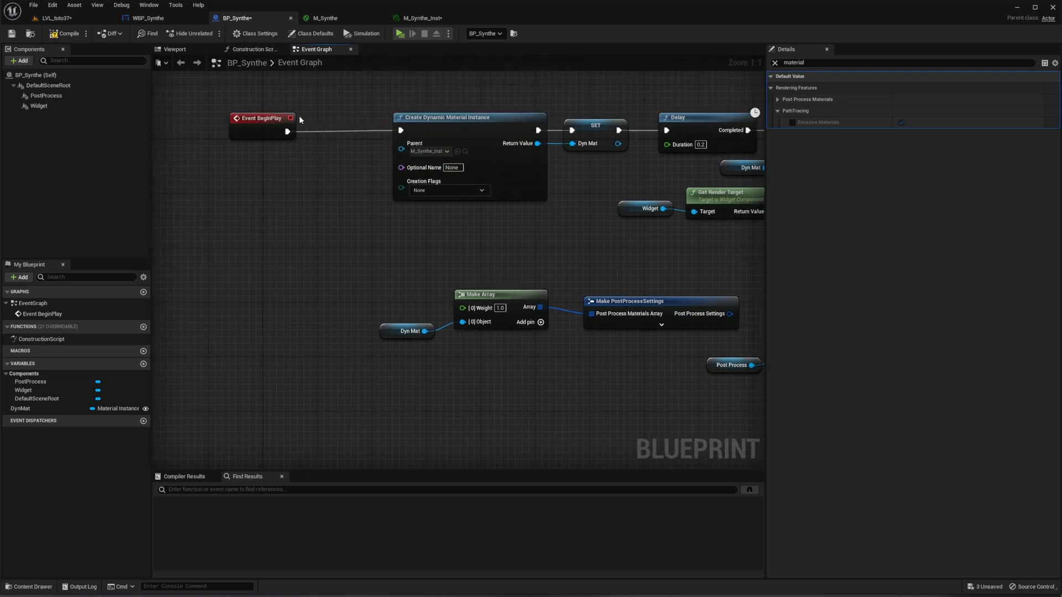
{"action": "left_click", "coordinate": [262, 120]}
{"action": "left_click_drag", "start_coordinate": [262, 120], "coordinate": [280, 133]}
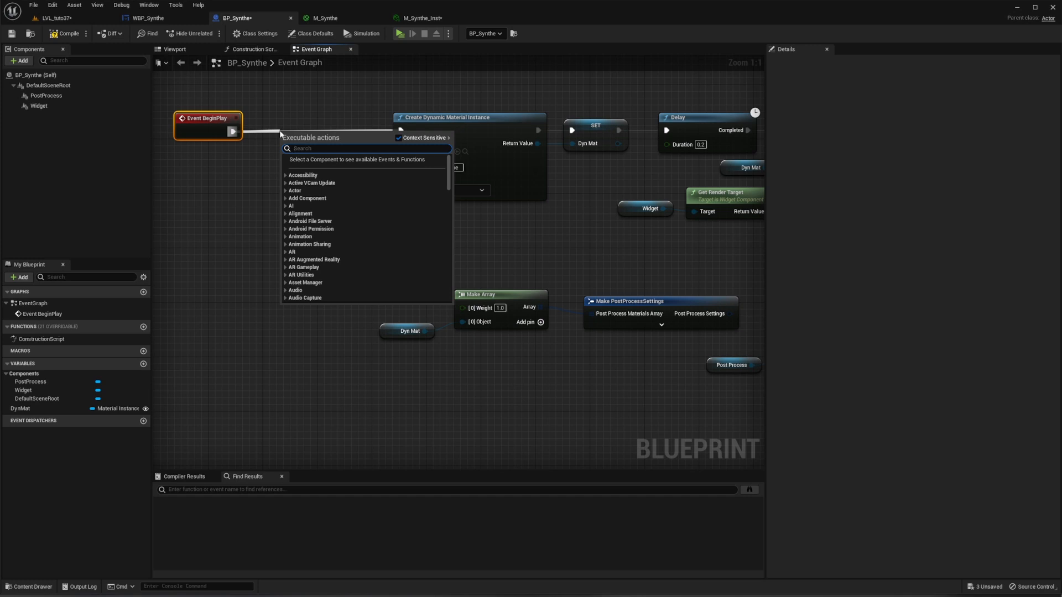
{"action": "type", "text": "sequence"}
{"action": "key", "text": "Return"}
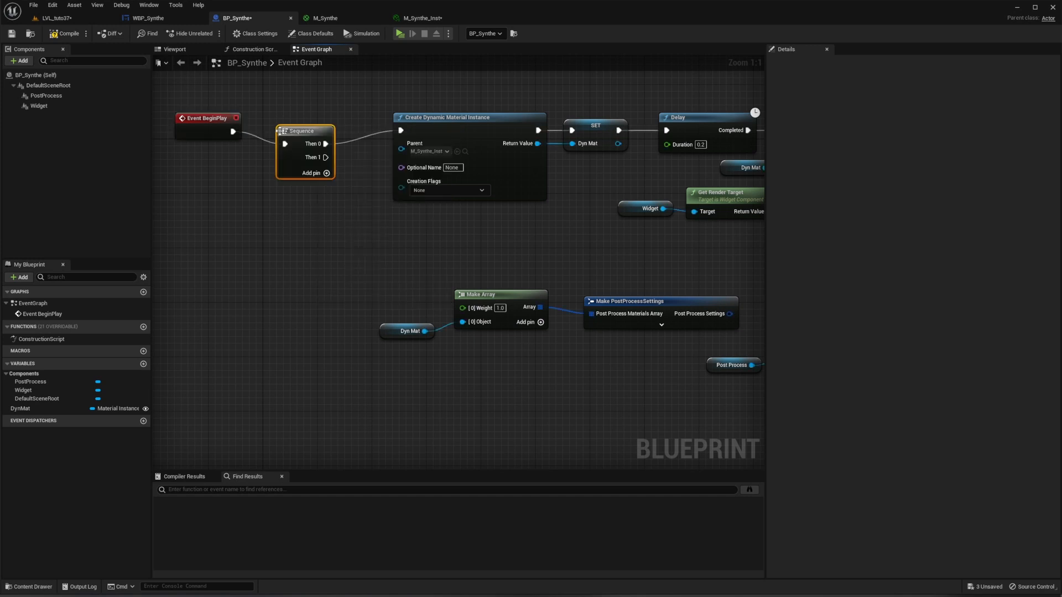
Step: Align the Sequence node with Event BeginPlay and add a Delay with a duration of 0.3 from its Then 1 output
{"action": "left_click_drag", "start_coordinate": [310, 133], "coordinate": [451, 269]}
{"action": "type", "text": "delay"}
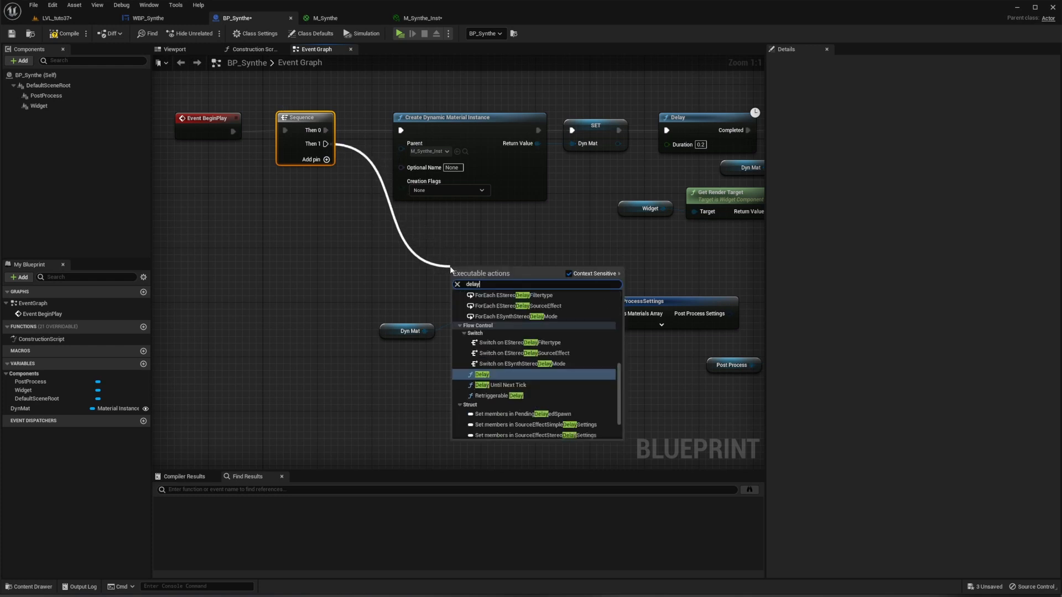
{"action": "key", "text": "Return"}
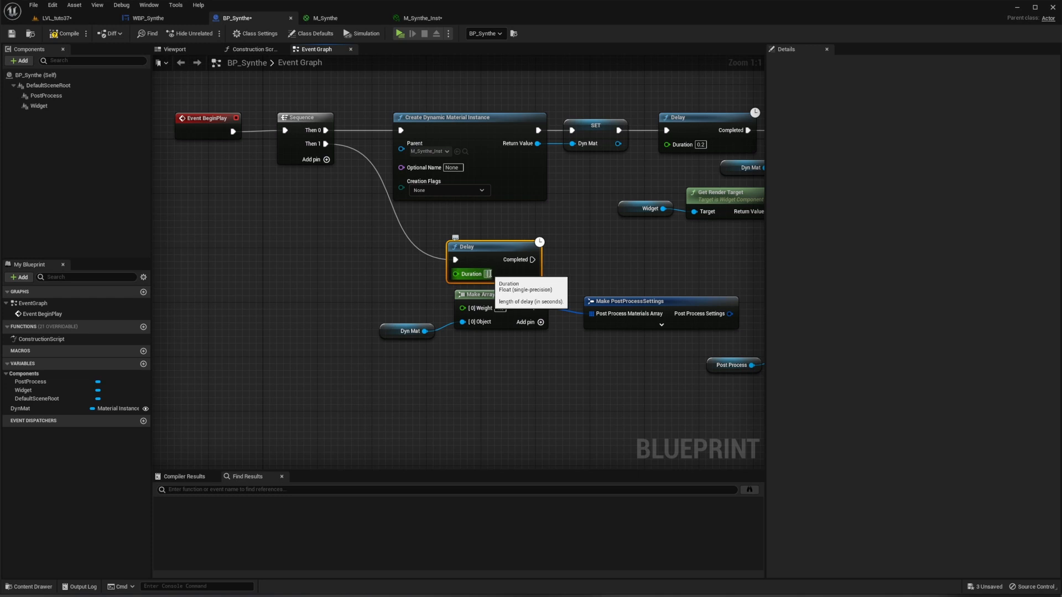
Step: Wire the 0.3 Delay's Completed output and the Make PostProcessSettings output into the Set Settings node, and save BP_Synthe
{"action": "right_click_drag", "start_coordinate": [649, 265], "coordinate": [401, 262]}
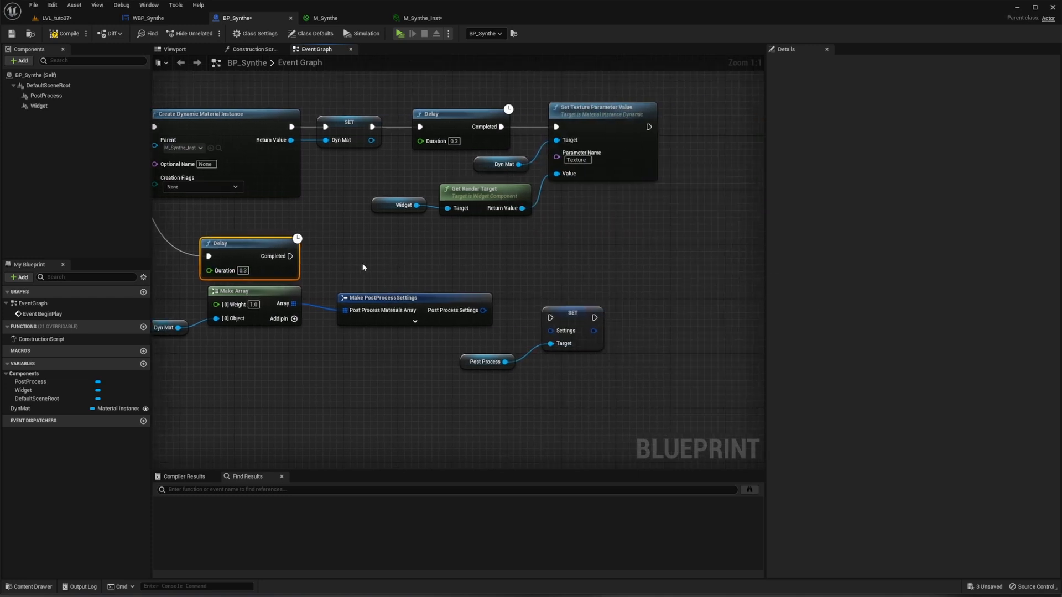
{"action": "left_click_drag", "start_coordinate": [291, 256], "coordinate": [563, 285]}
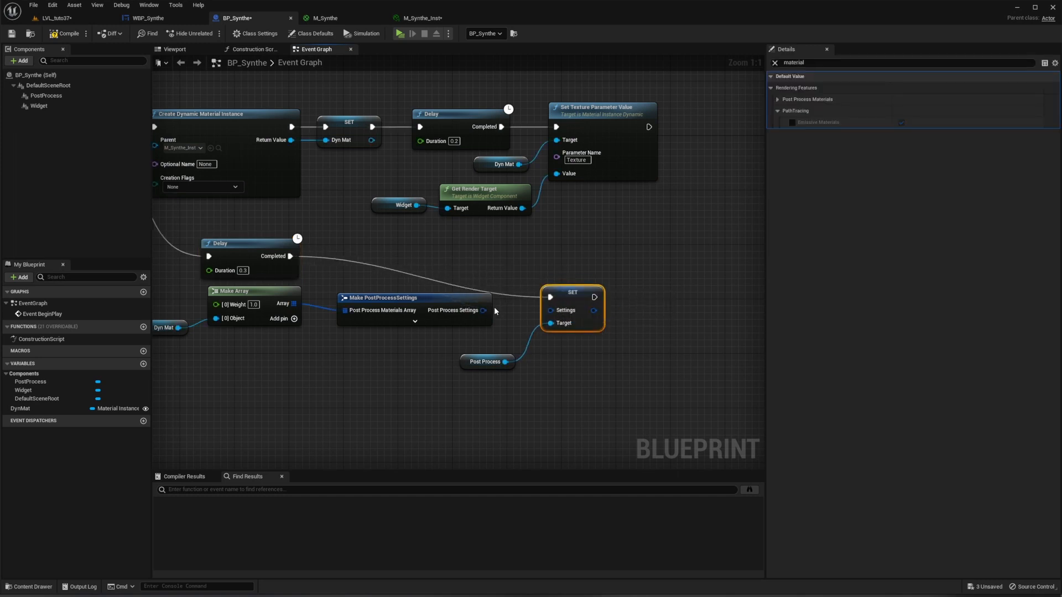
{"action": "left_click_drag", "start_coordinate": [482, 312], "coordinate": [553, 313]}
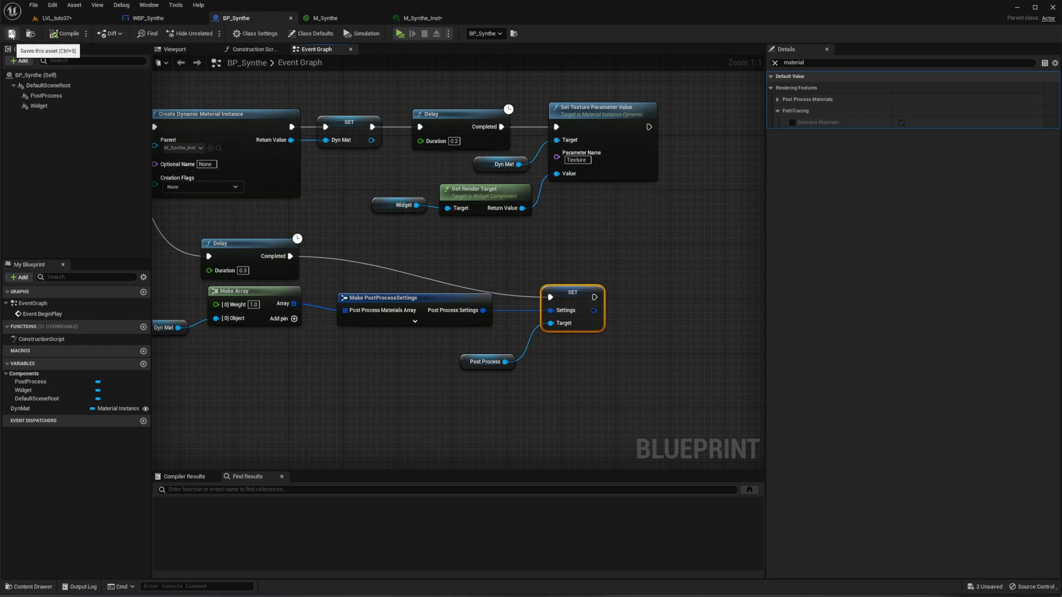
{"action": "left_click", "coordinate": [11, 33]}
Step: Play LVL_tuto37 in a preview window to check for the widget overlay, and close the preview
{"action": "left_click", "coordinate": [70, 19]}
{"action": "left_click", "coordinate": [189, 34]}
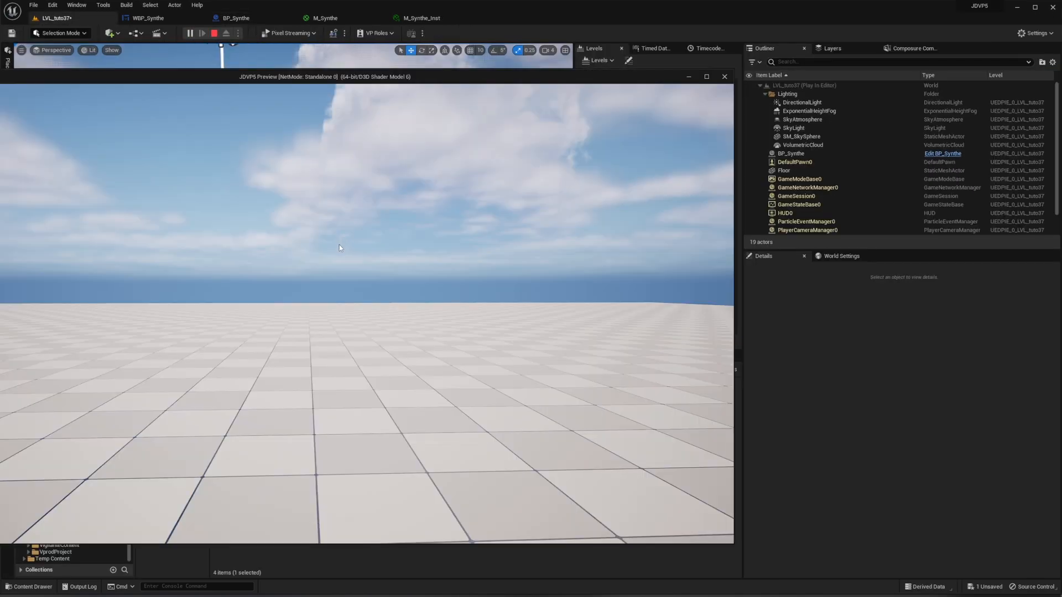
{"action": "left_click_drag", "start_coordinate": [240, 78], "coordinate": [371, 77]}
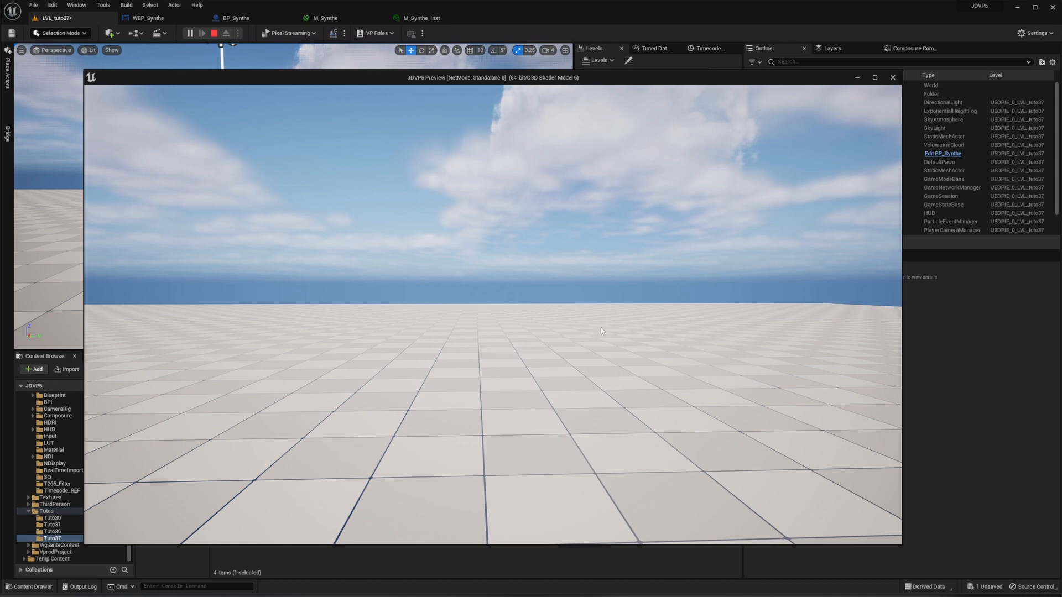
{"action": "left_click", "coordinate": [893, 78]}
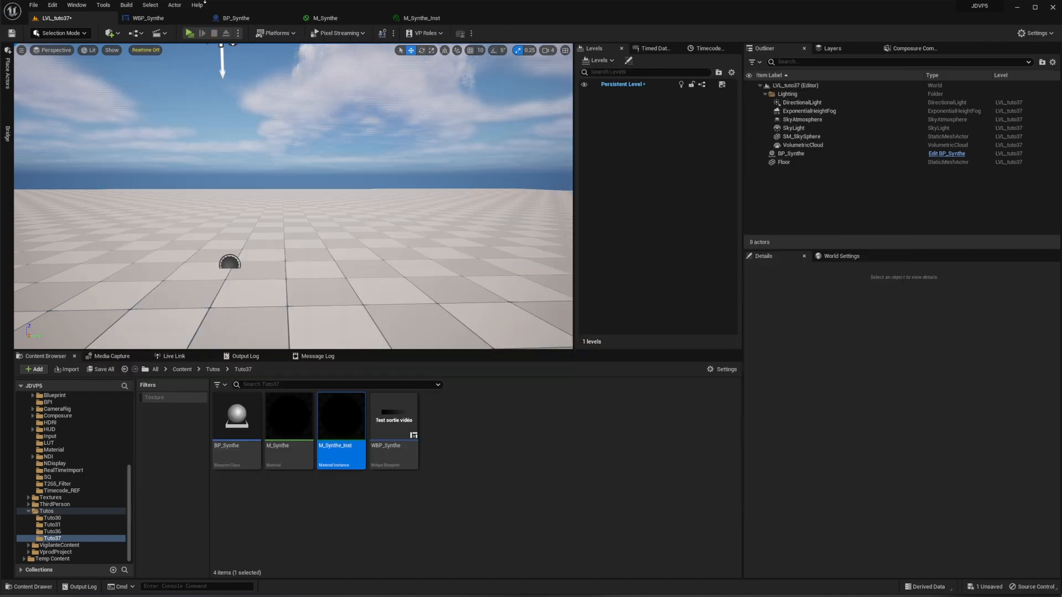
Step: In M_Synthe, convert the Texture Sample node to a parameter named Texture, move it clear of SceneTexture, and apply the material
{"action": "left_click", "coordinate": [236, 18]}
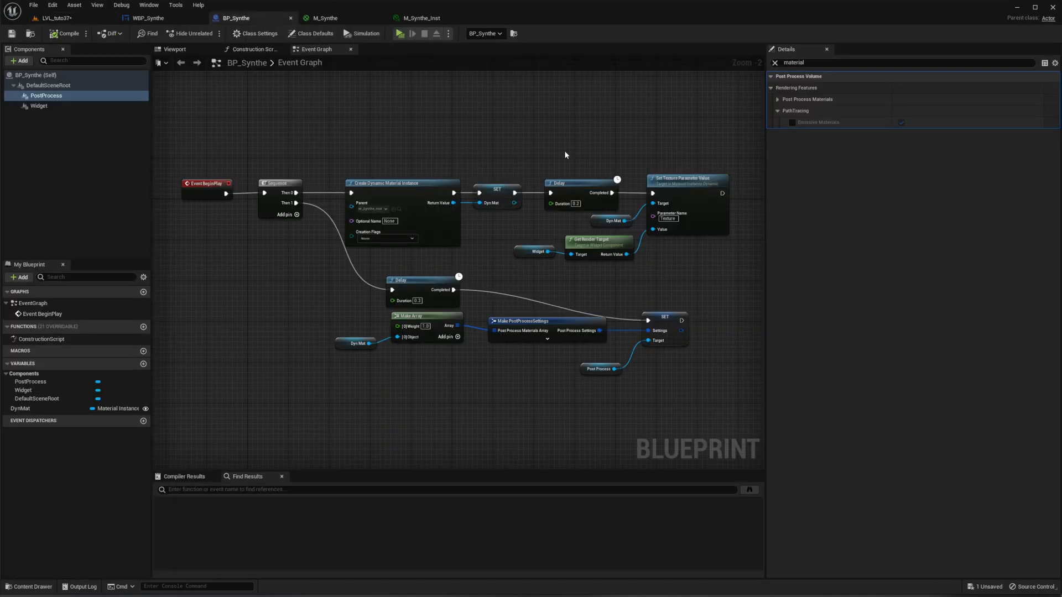
{"action": "left_click", "coordinate": [325, 18]}
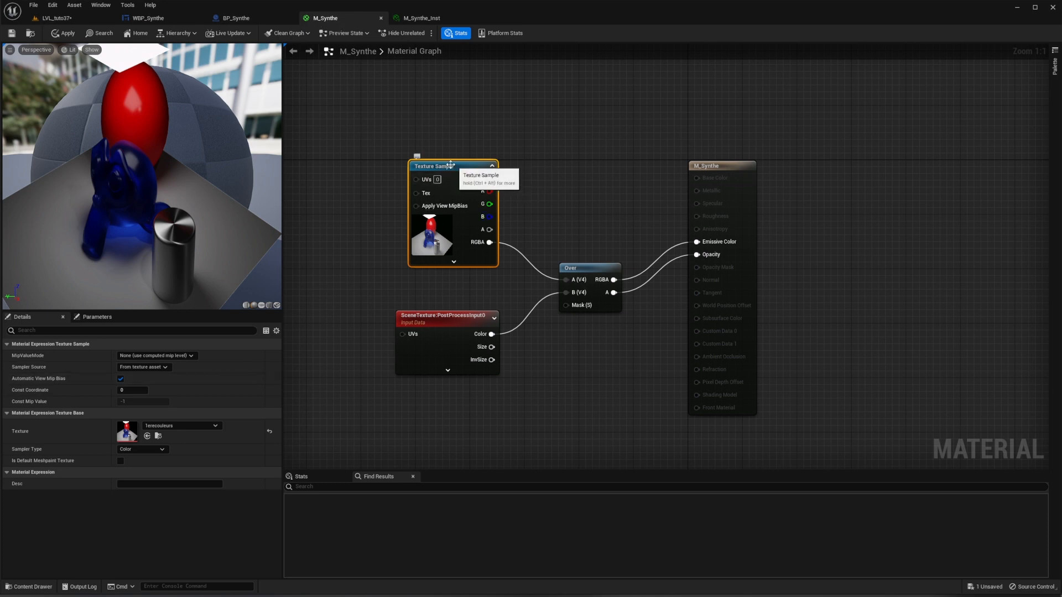
{"action": "right_click", "coordinate": [448, 166]}
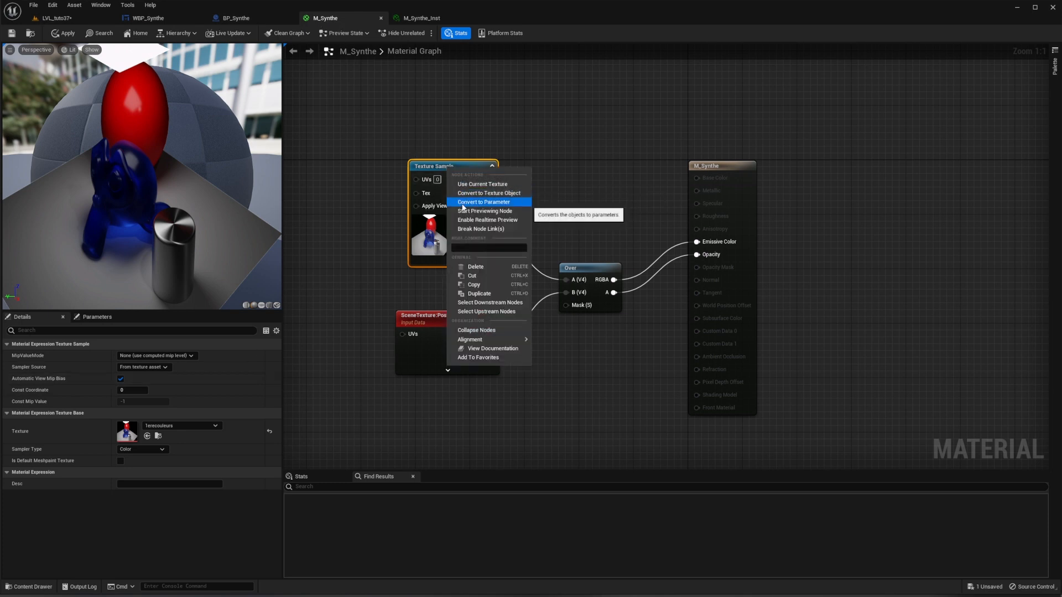
{"action": "left_click", "coordinate": [470, 201]}
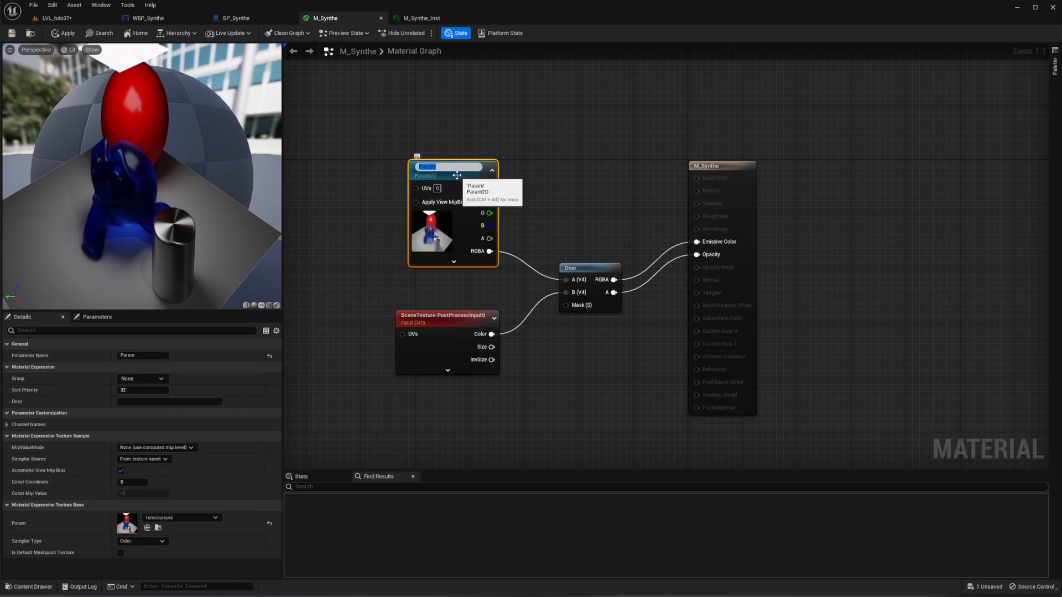
{"action": "type", "text": "Texture"}
{"action": "key", "text": "Return"}
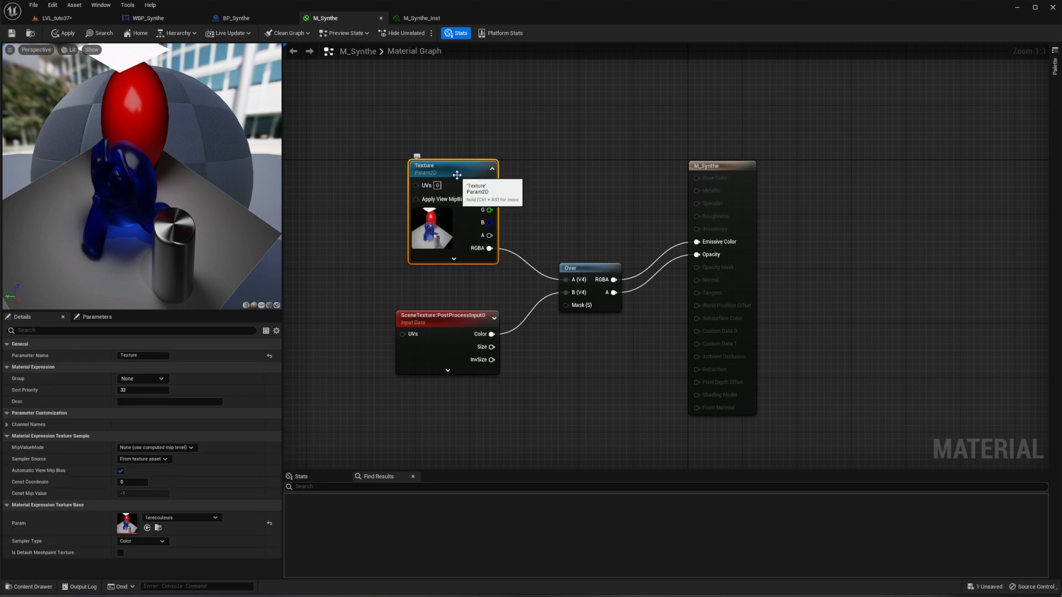
{"action": "left_click_drag", "start_coordinate": [457, 176], "coordinate": [443, 154]}
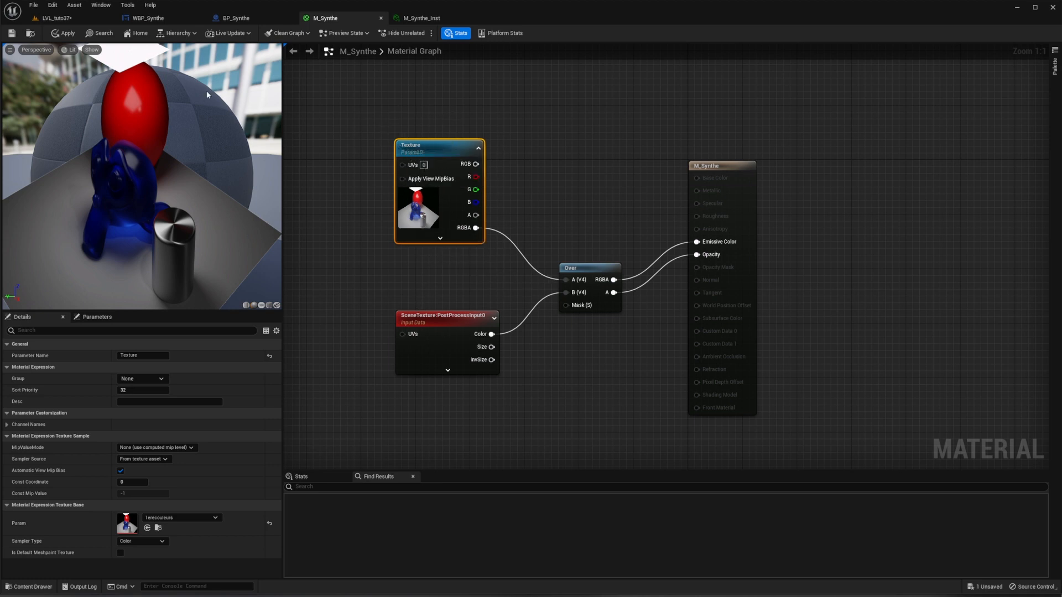
{"action": "left_click", "coordinate": [62, 37]}
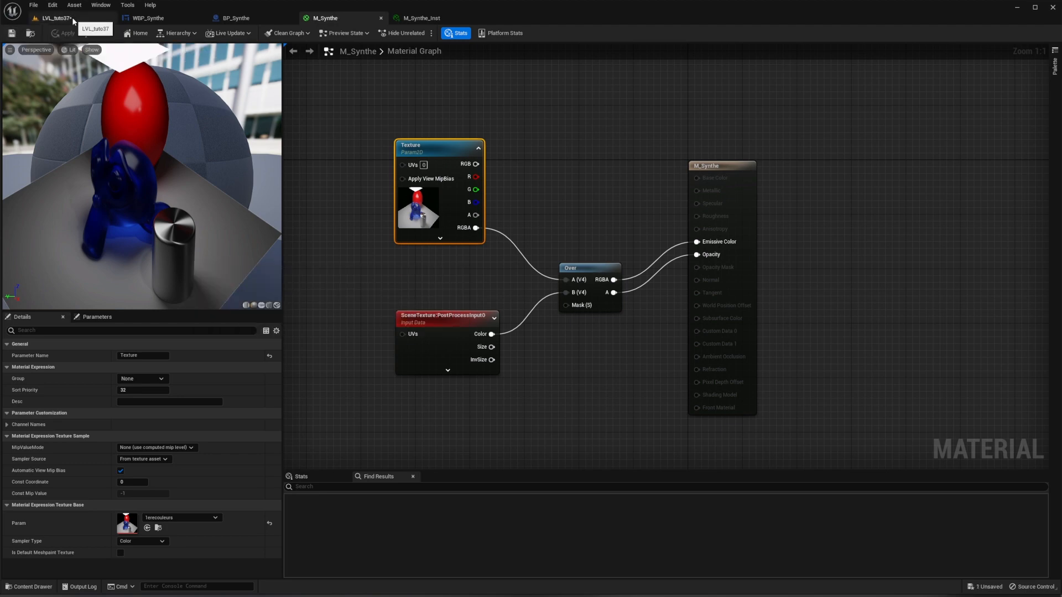
Step: Run LVL_tuto37 in the standalone preview, inspect the gradient's transparency and the text over the scene, and close the preview
{"action": "left_click", "coordinate": [71, 17]}
{"action": "left_click", "coordinate": [191, 33]}
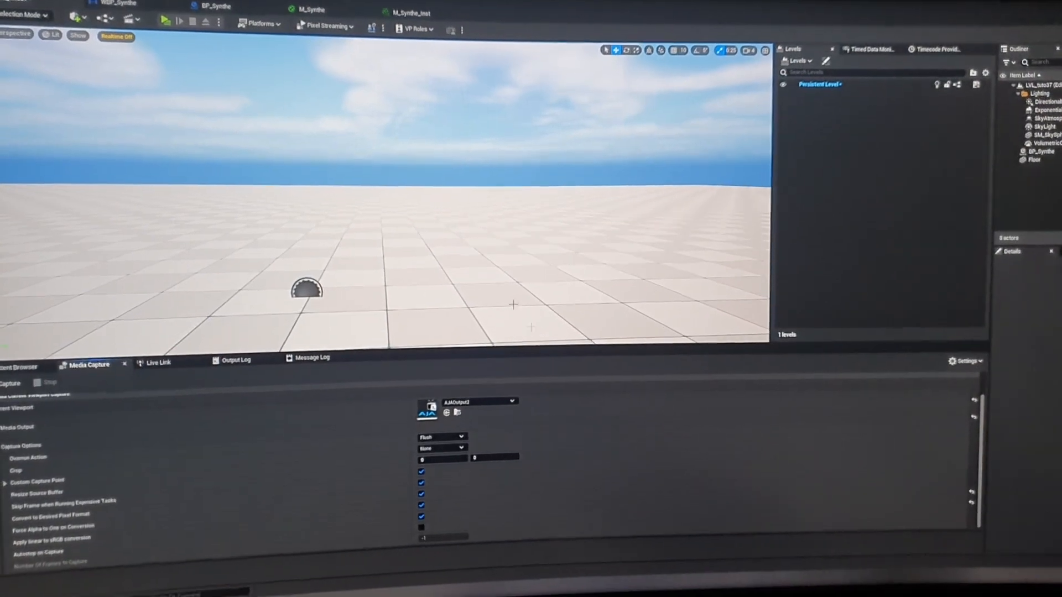
{"action": "left_click", "coordinate": [170, 8]}
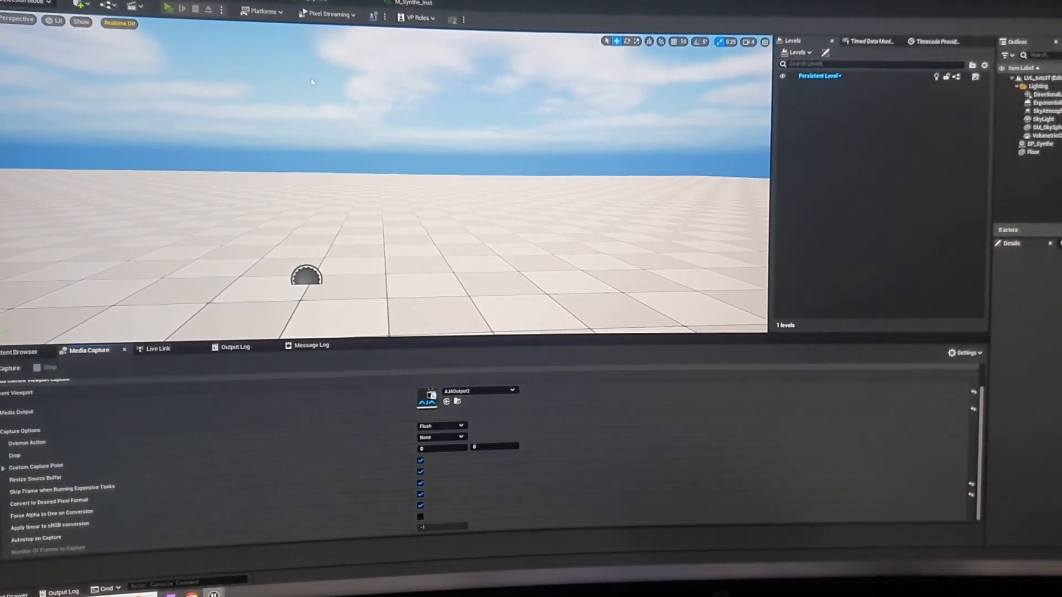
{"action": "left_click_drag", "start_coordinate": [893, 62], "coordinate": [548, 58]}
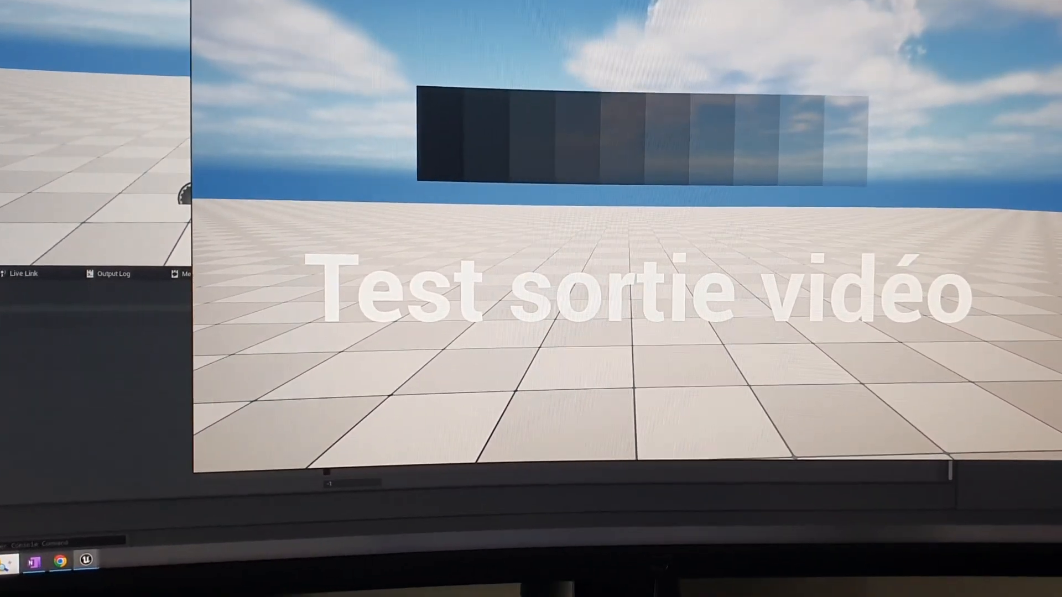
{"action": "key", "text": "Escape"}
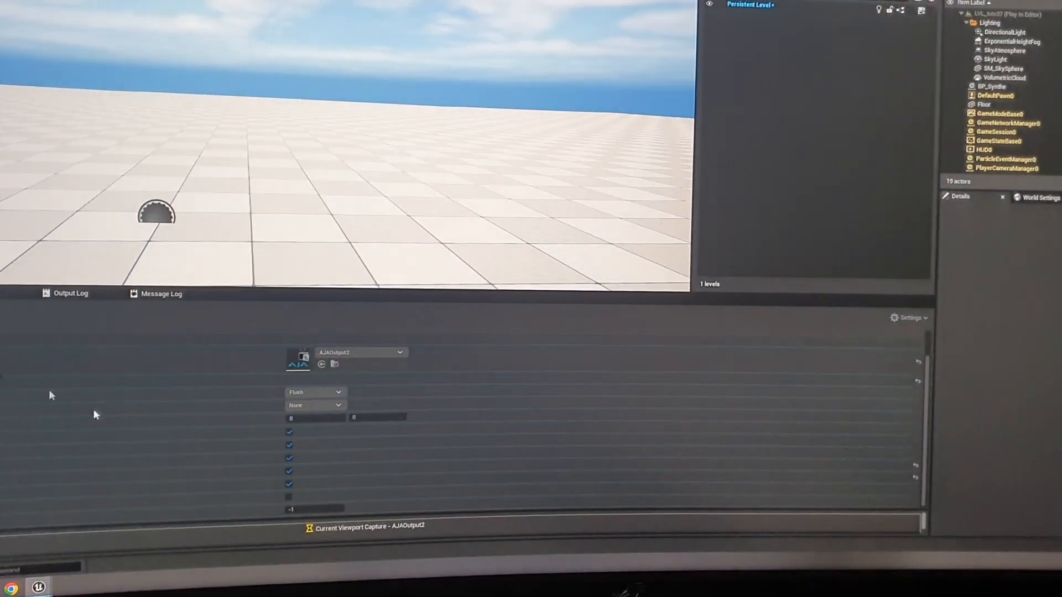
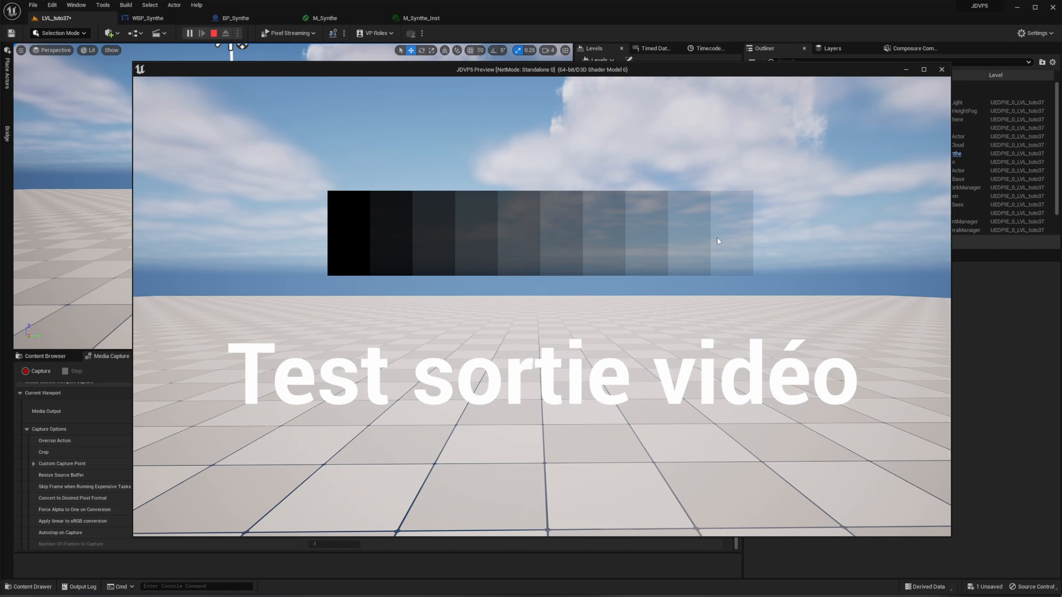
{"action": "left_click", "coordinate": [942, 70]}
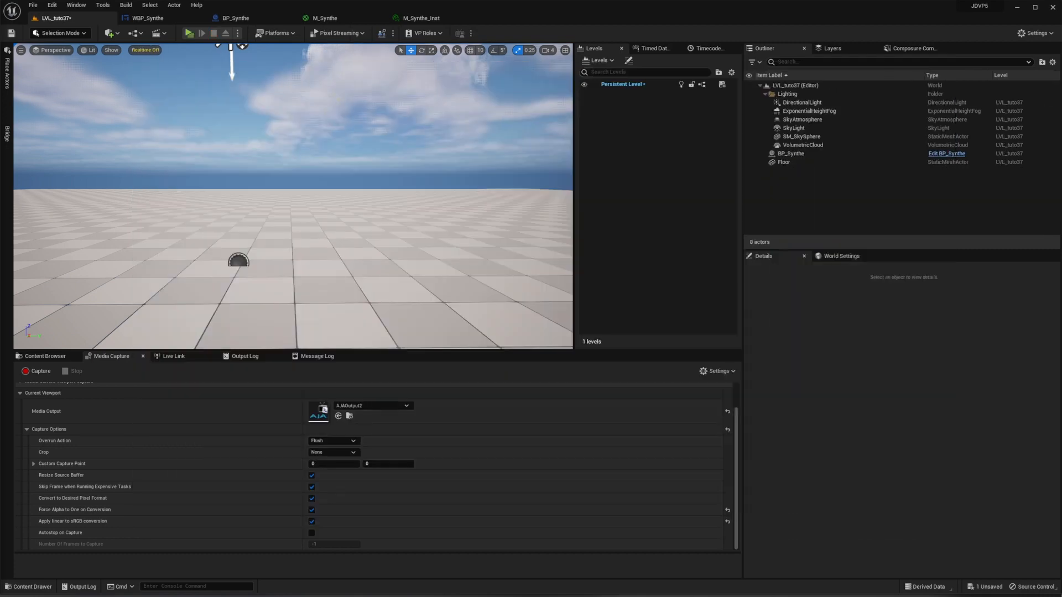
Step: In M_Synthe, move the Texture node farther from the Over node and add a Power node fed by its A output
{"action": "left_click", "coordinate": [320, 22]}
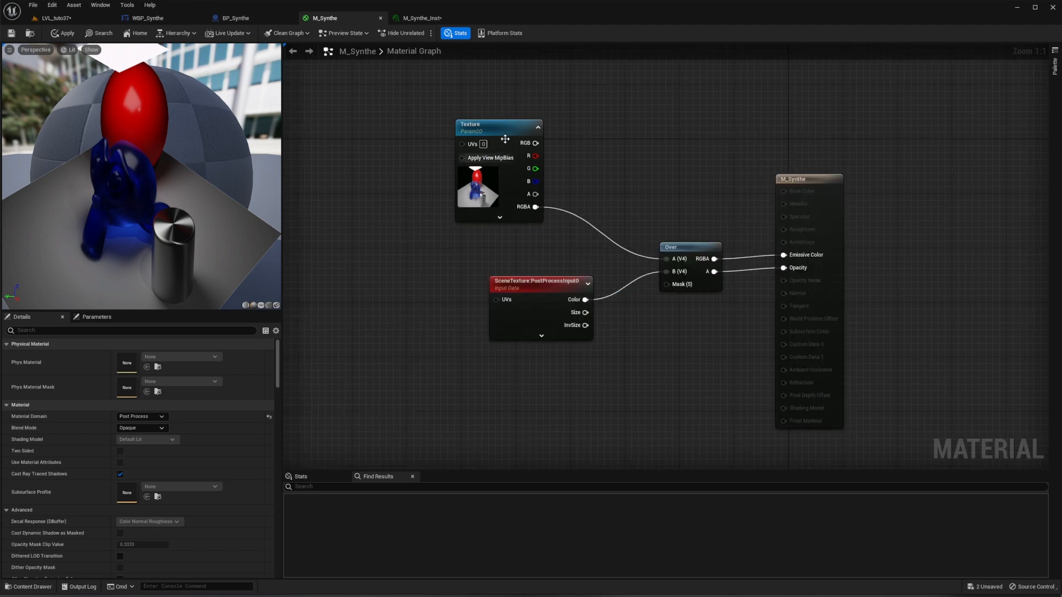
{"action": "left_click_drag", "start_coordinate": [484, 134], "coordinate": [354, 134]}
{"action": "left_click_drag", "start_coordinate": [406, 194], "coordinate": [531, 199]}
{"action": "type", "text": "power"}
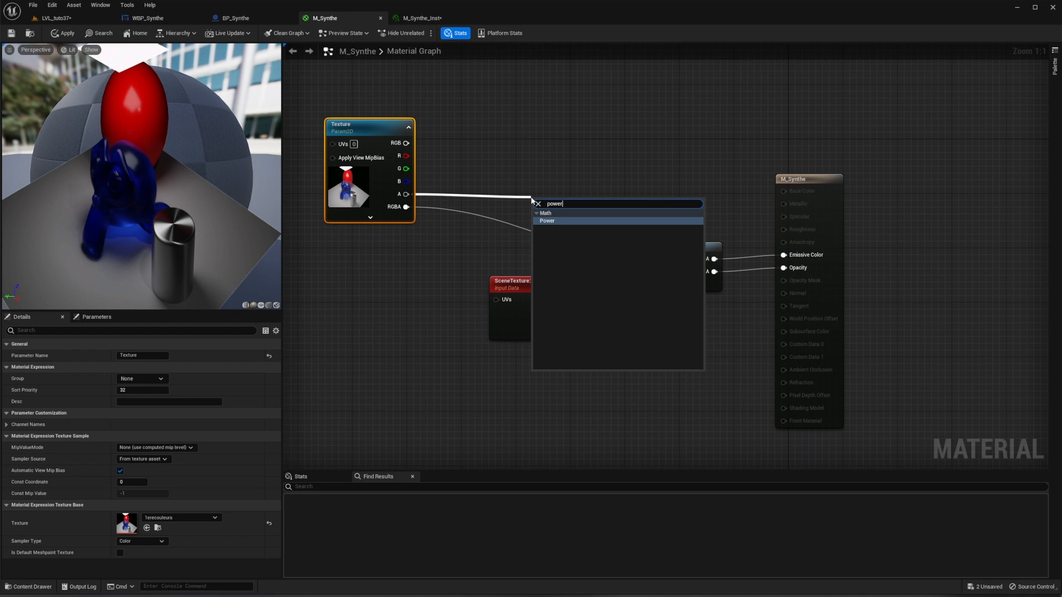
{"action": "key", "text": "Return"}
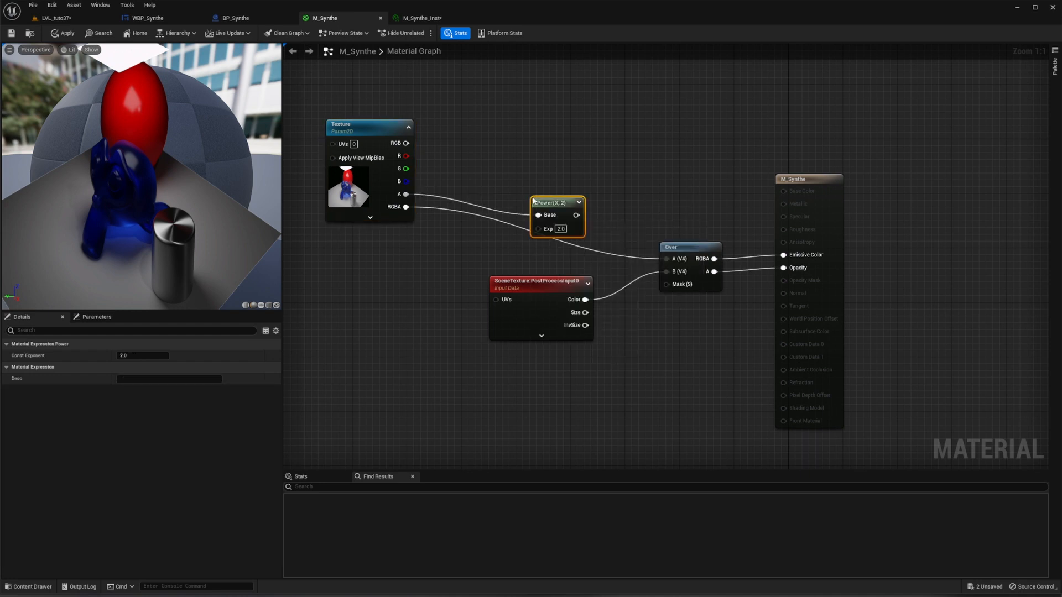
{"action": "left_click_drag", "start_coordinate": [534, 202], "coordinate": [533, 184]}
Step: Set the Power node's exponent to 0.22 and move the node closer to the Texture node
{"action": "left_click", "coordinate": [560, 212]}
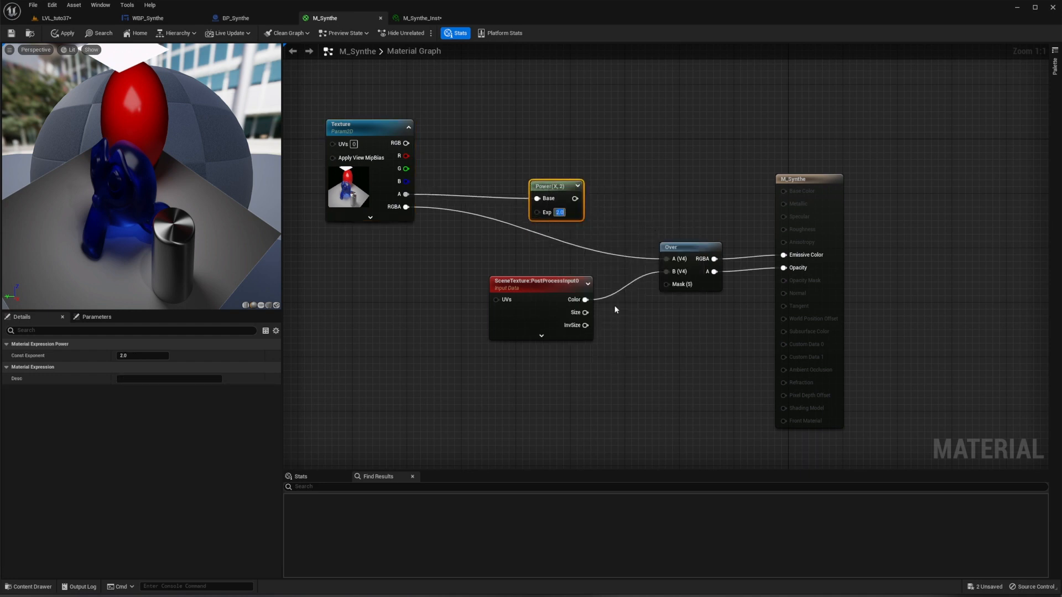
{"action": "type", "text": "0.22"}
{"action": "key", "text": "Return"}
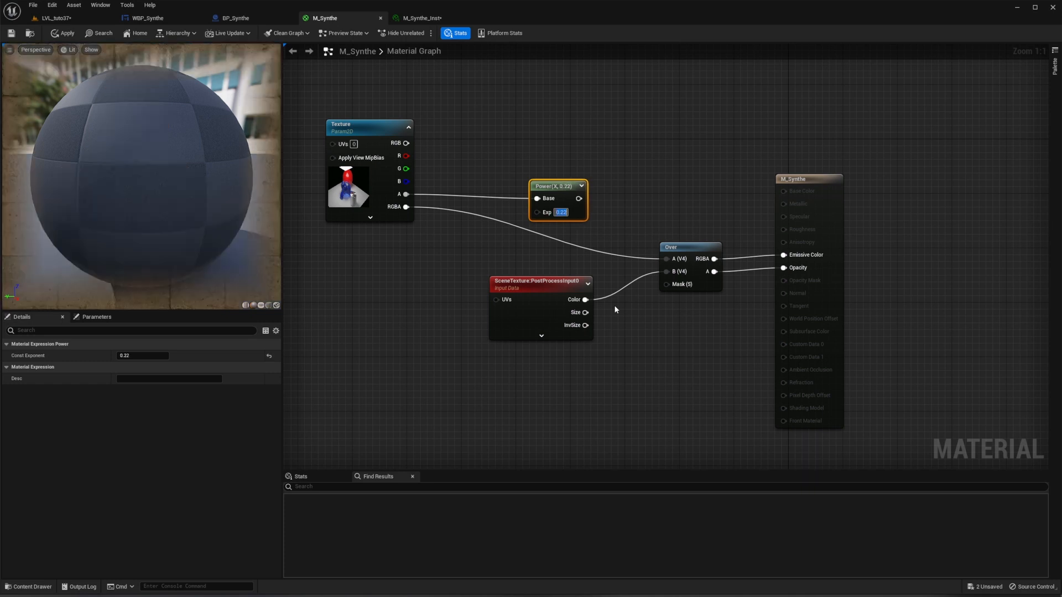
{"action": "left_click_drag", "start_coordinate": [556, 186], "coordinate": [535, 188]}
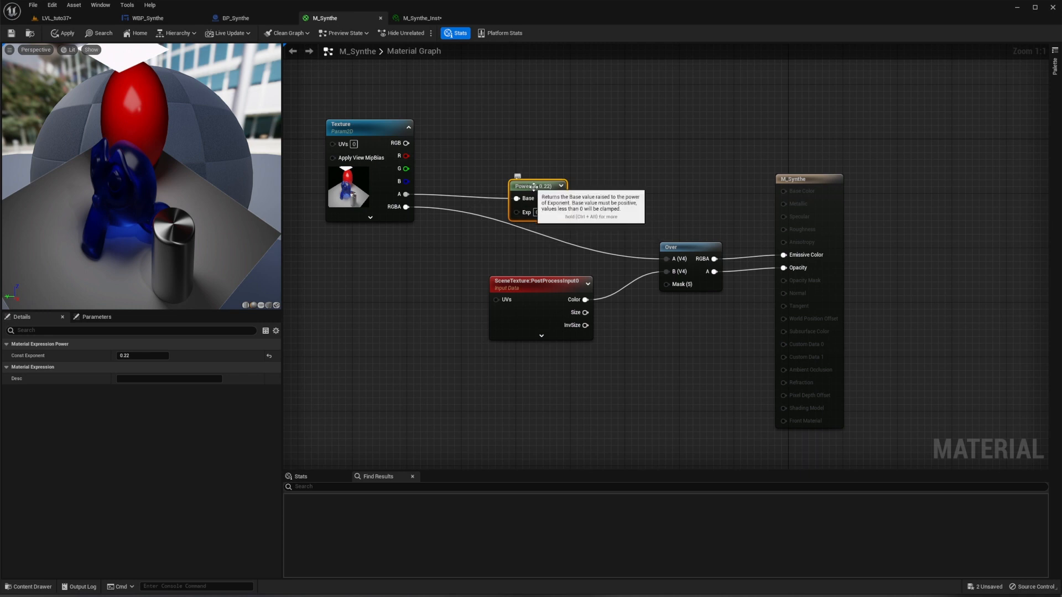
{"action": "left_click_drag", "start_coordinate": [531, 191], "coordinate": [510, 191]}
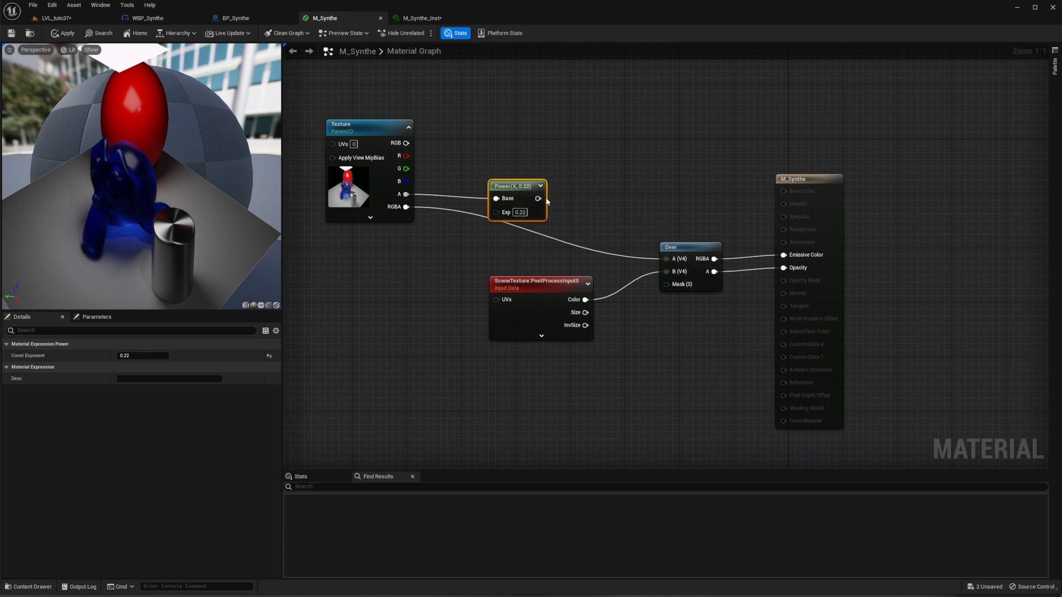
Step: Add a MakeFloat4 node, feed the Power output into its A input, and place it above the Over node
{"action": "left_click_drag", "start_coordinate": [538, 198], "coordinate": [626, 165]}
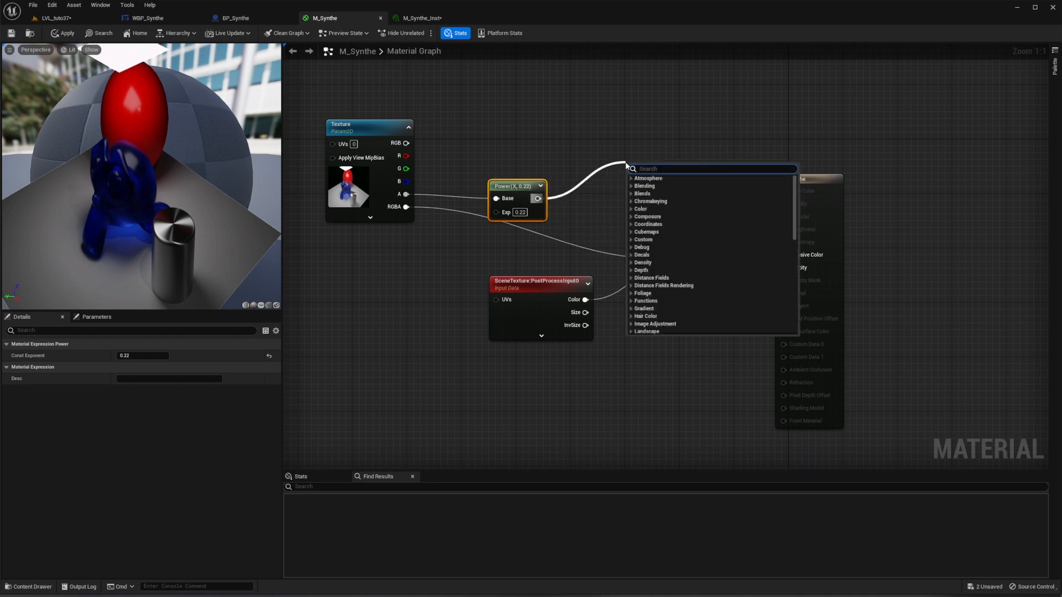
{"action": "type", "text": "makefloat"}
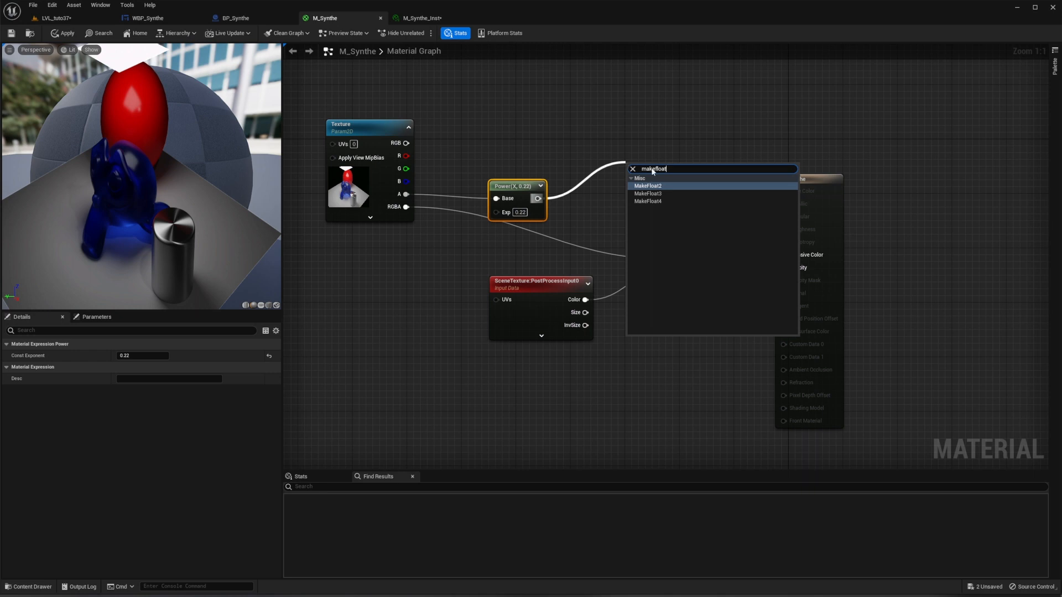
{"action": "left_click", "coordinate": [649, 202]}
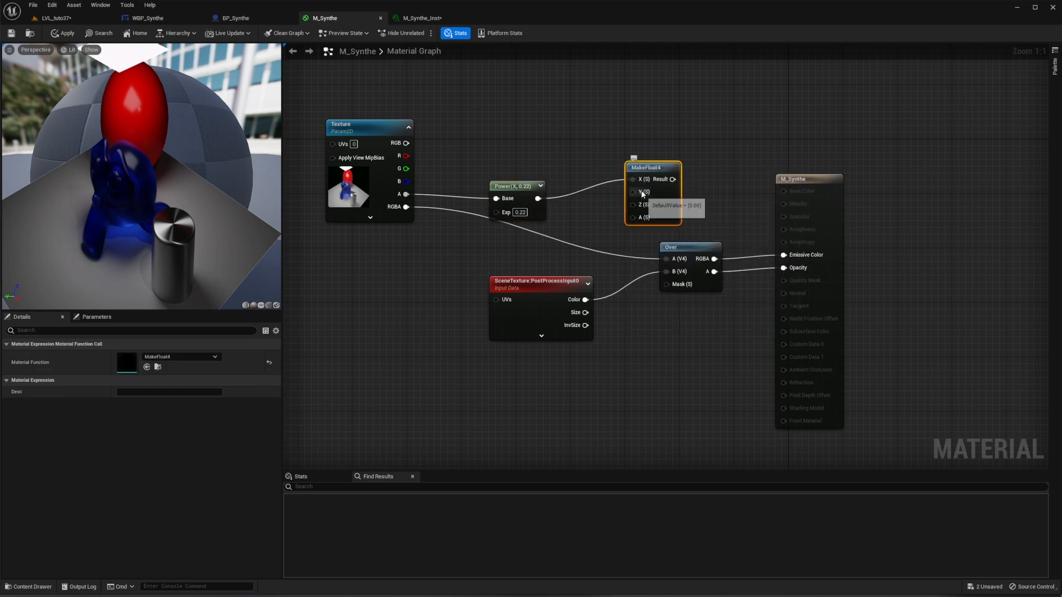
{"action": "left_click_drag", "start_coordinate": [632, 179], "coordinate": [636, 218], "text": "ctrl"}
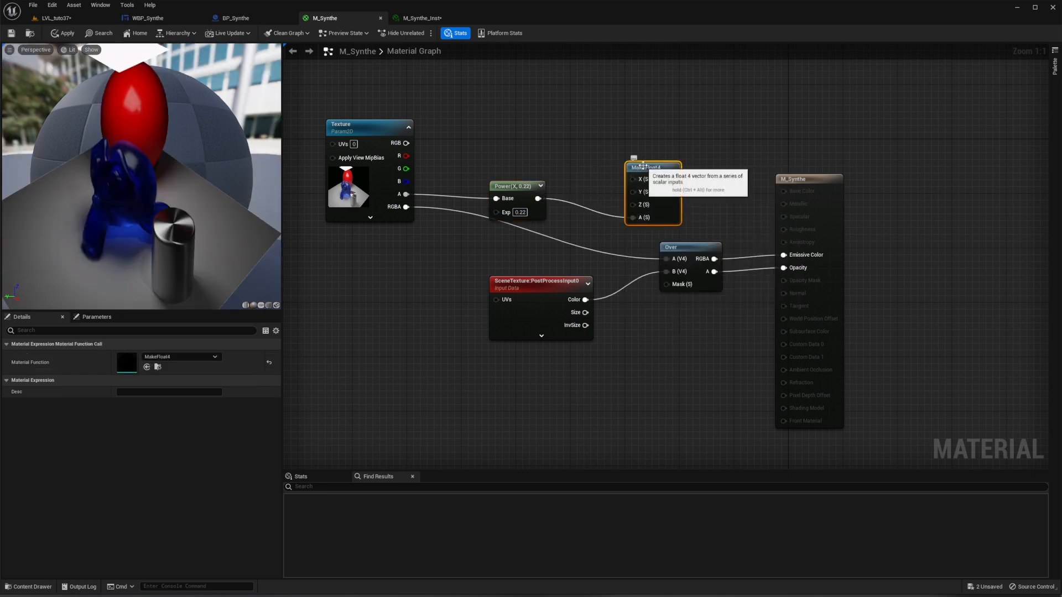
{"action": "left_click_drag", "start_coordinate": [630, 167], "coordinate": [579, 138]}
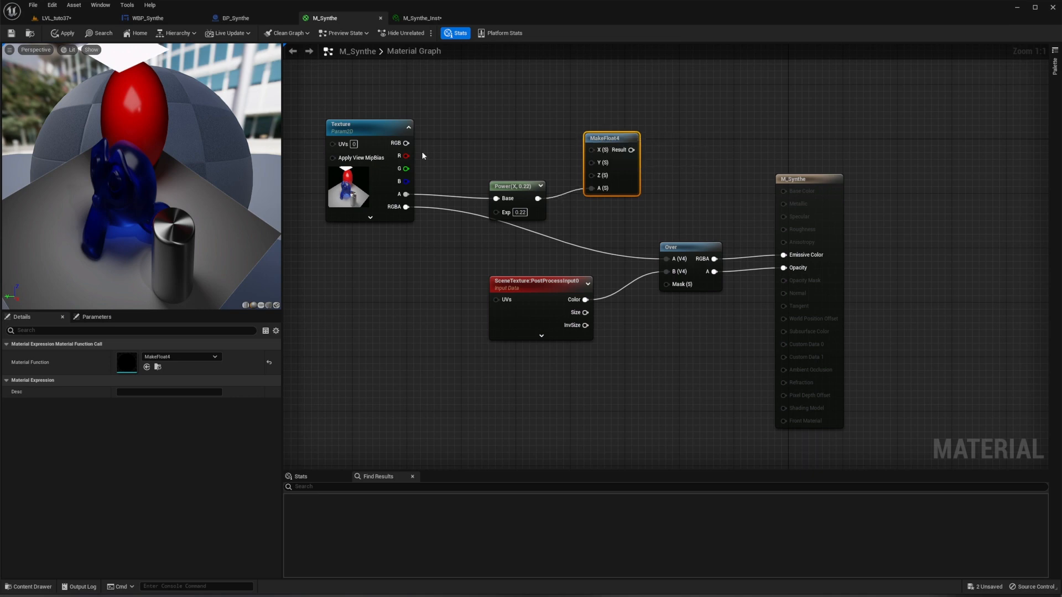
Step: Wire Texture's R, G and B outputs to MakeFloat4's X, Y and Z inputs, and its Result to Over's A input
{"action": "left_click_drag", "start_coordinate": [406, 156], "coordinate": [598, 155]}
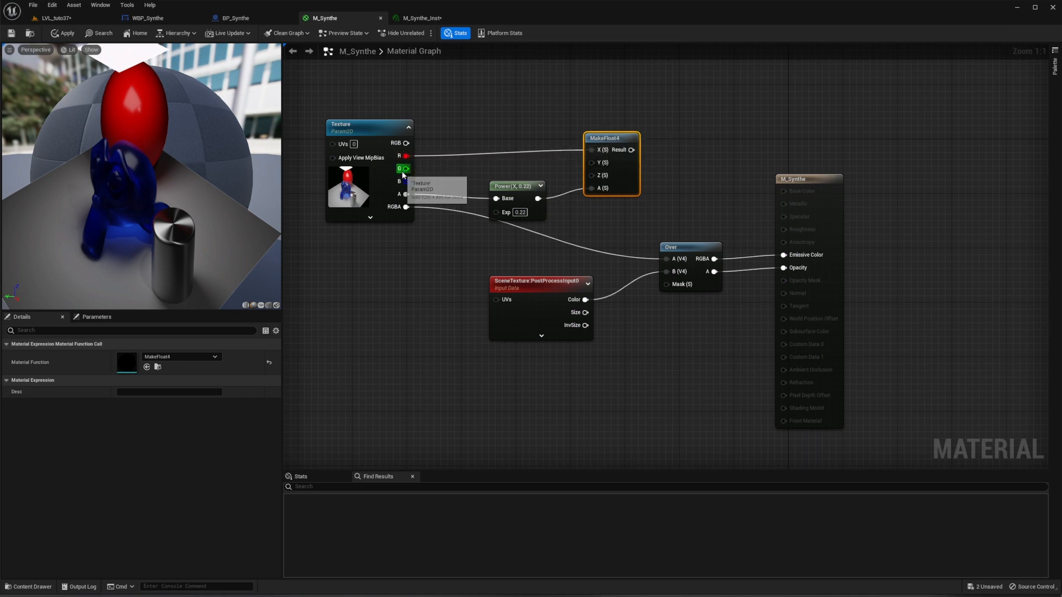
{"action": "left_click_drag", "start_coordinate": [406, 169], "coordinate": [592, 162]}
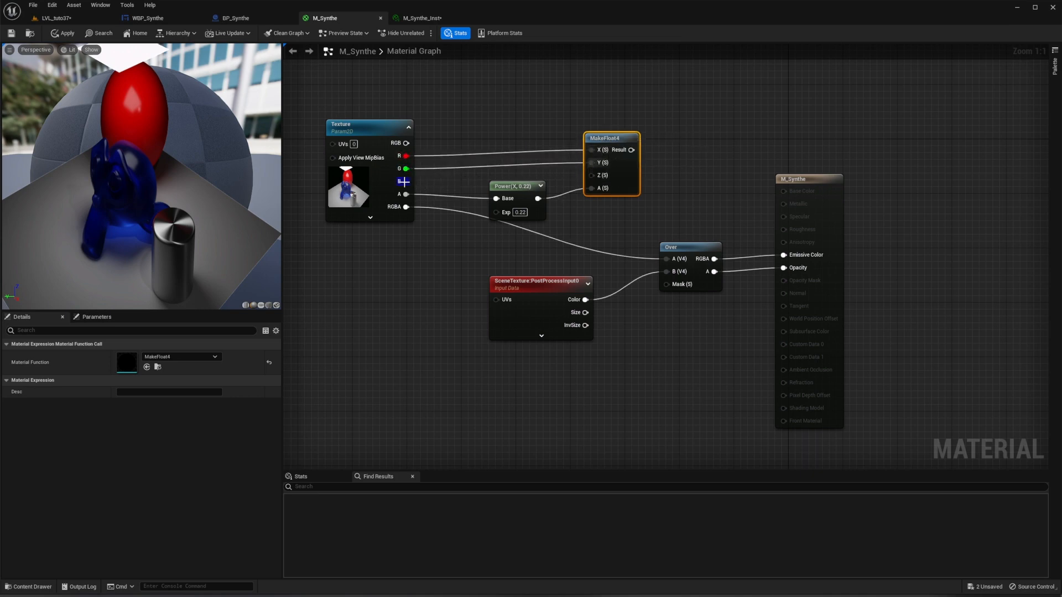
{"action": "left_click_drag", "start_coordinate": [406, 181], "coordinate": [668, 263]}
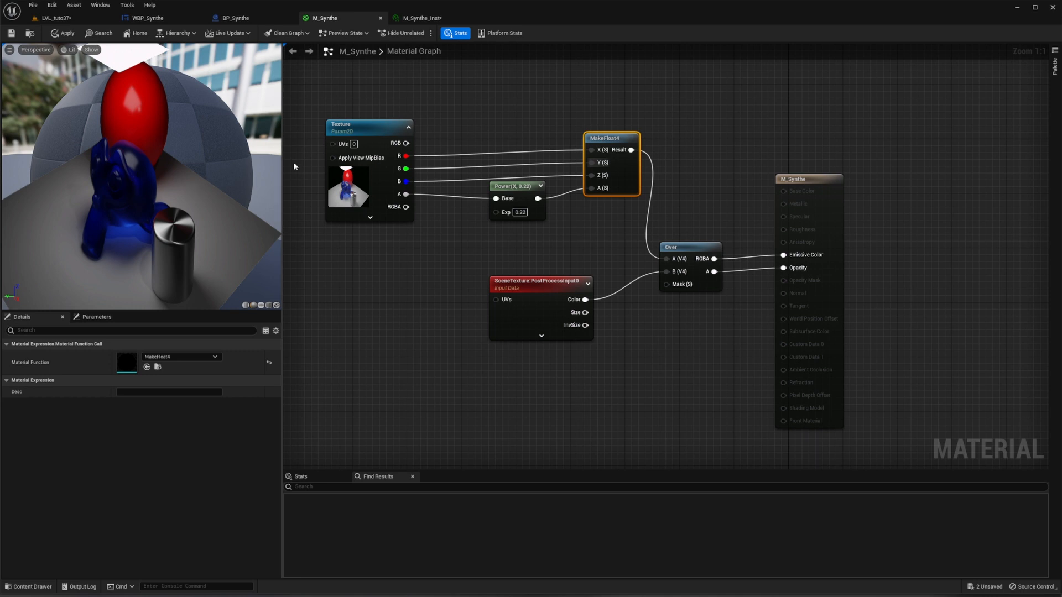
Step: Insert a LinearTosRGB node between Texture's R output and MakeFloat4's X input
{"action": "left_click_drag", "start_coordinate": [406, 156], "coordinate": [466, 137]}
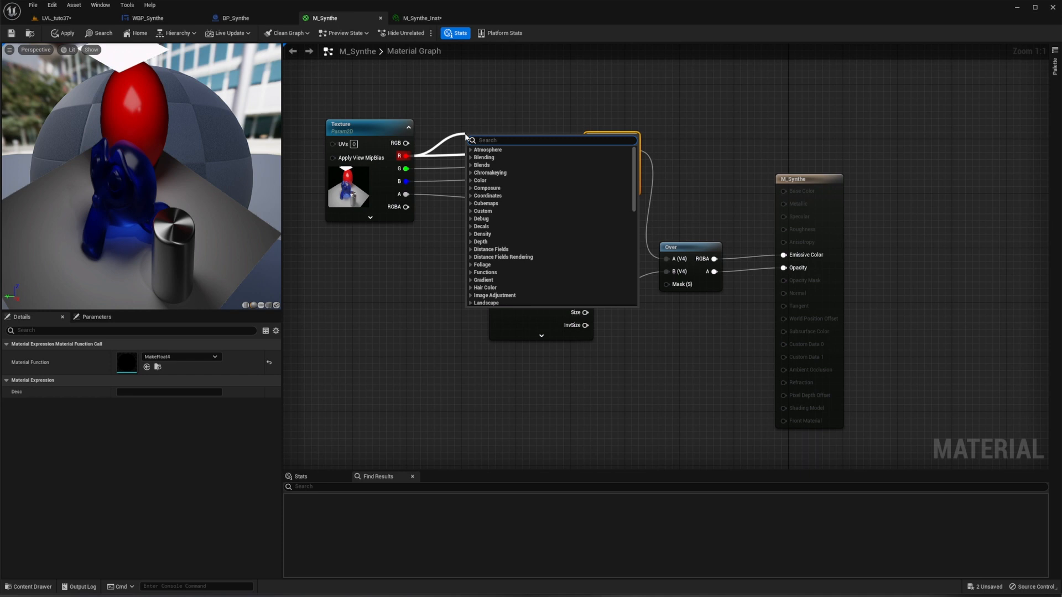
{"action": "type", "text": "lineart"}
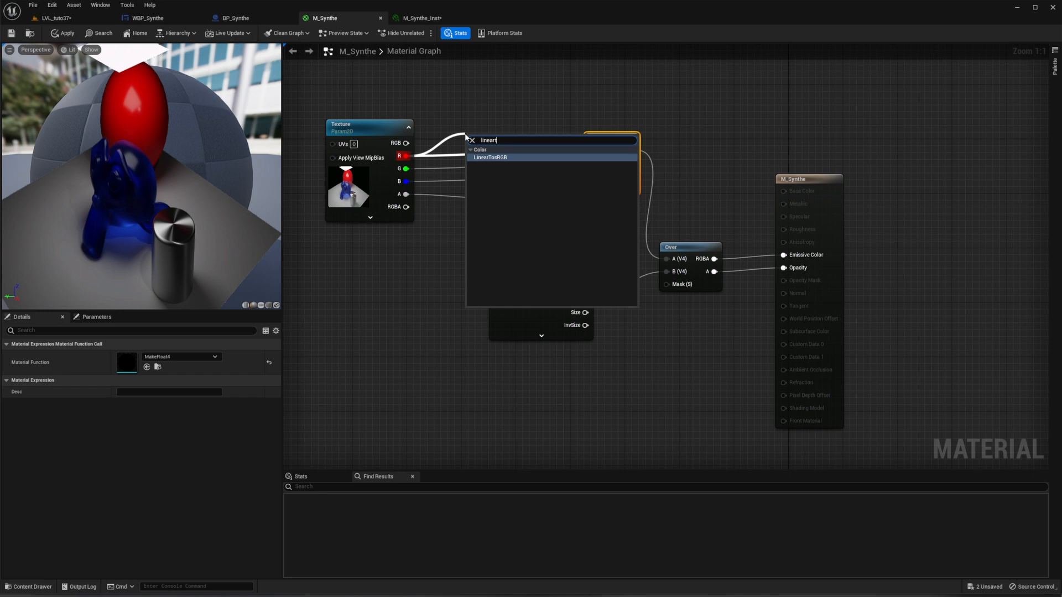
{"action": "key", "text": "Return"}
{"action": "left_click_drag", "start_coordinate": [491, 142], "coordinate": [590, 150]}
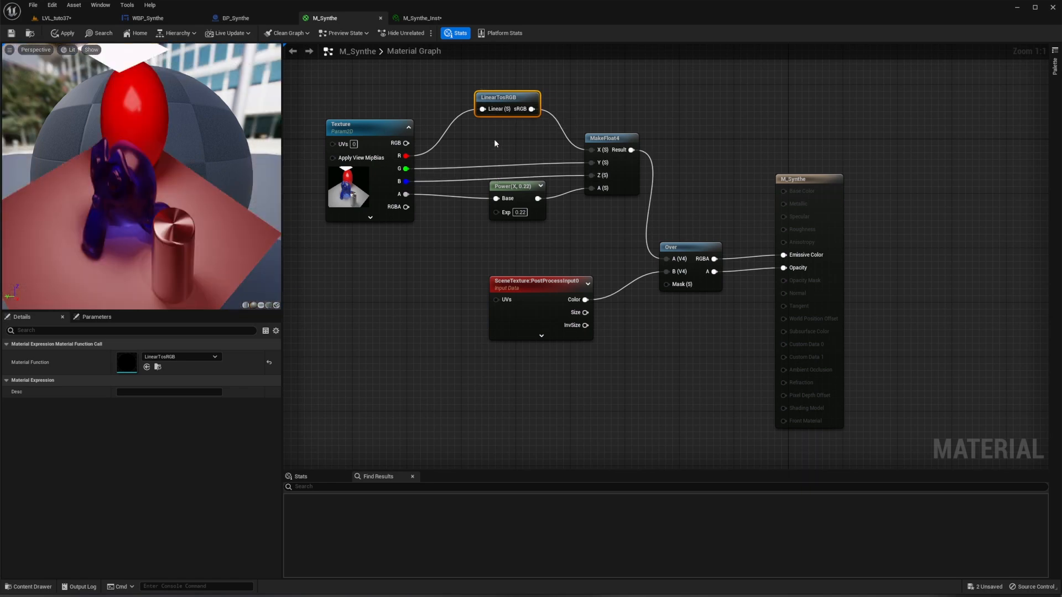
Step: Duplicate the LinearTosRGB node twice and insert the copies between Texture's G and B outputs and MakeFloat4's Y and Z inputs
{"action": "key", "text": "ctrl+d"}
{"action": "key", "text": "ctrl+d"}
{"action": "left_click_drag", "start_coordinate": [498, 141], "coordinate": [591, 163]}
{"action": "left_click_drag", "start_coordinate": [517, 170], "coordinate": [591, 175]}
{"action": "left_click_drag", "start_coordinate": [406, 169], "coordinate": [489, 144]}
{"action": "left_click_drag", "start_coordinate": [406, 181], "coordinate": [476, 170]}
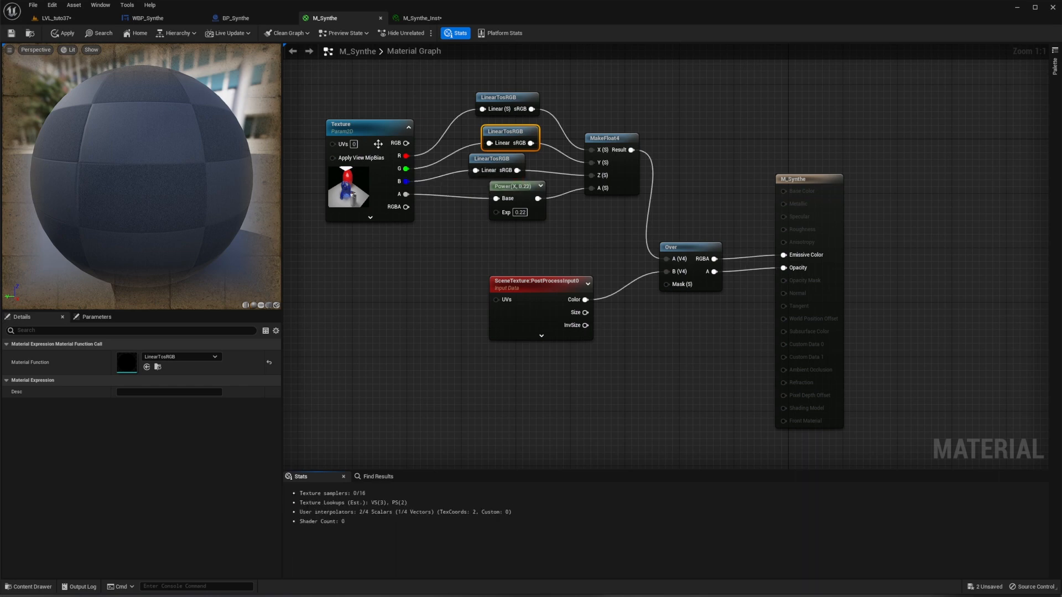
Step: Apply and save the M_Synthe material, and return to the LVL_tuto37 level
{"action": "left_click", "coordinate": [66, 35]}
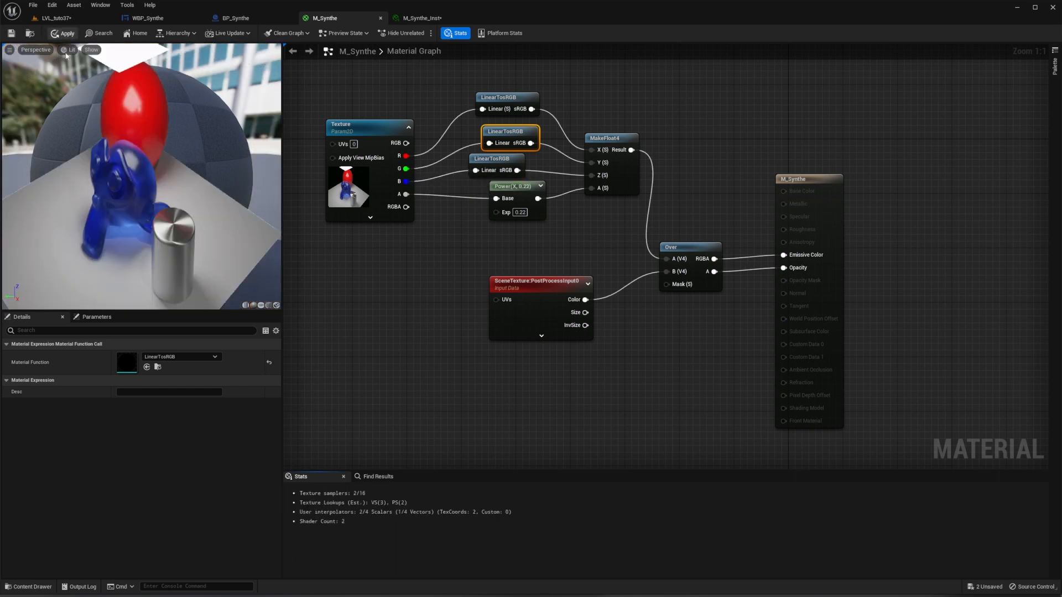
{"action": "left_click", "coordinate": [11, 33]}
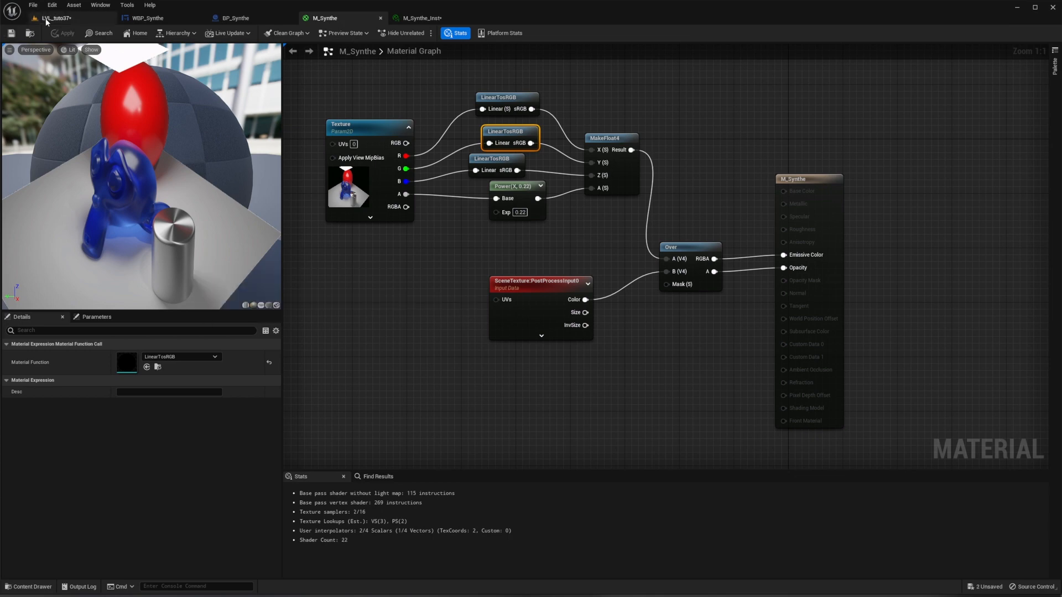
{"action": "left_click", "coordinate": [46, 19]}
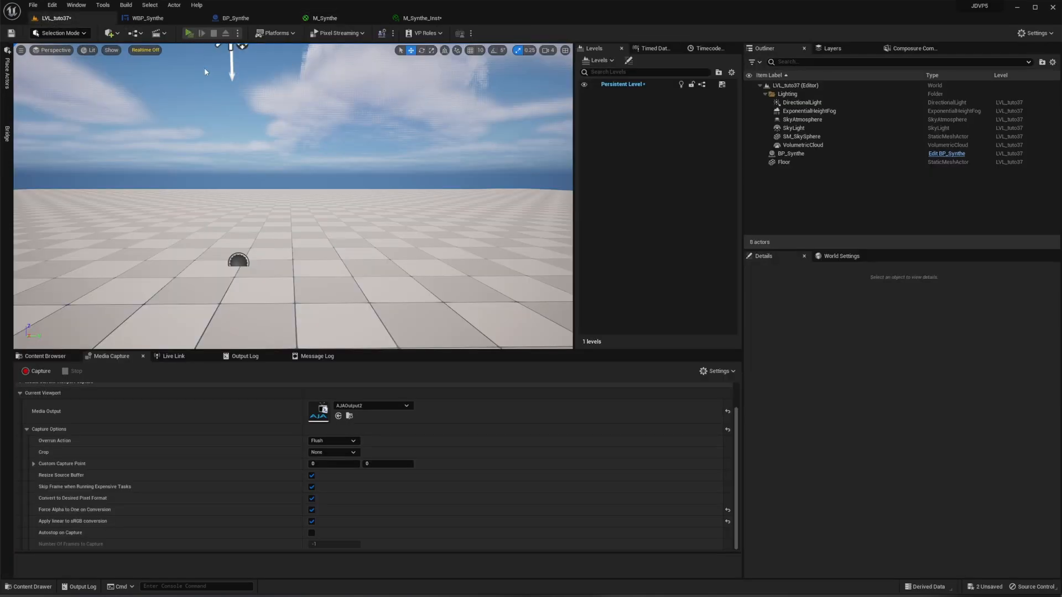